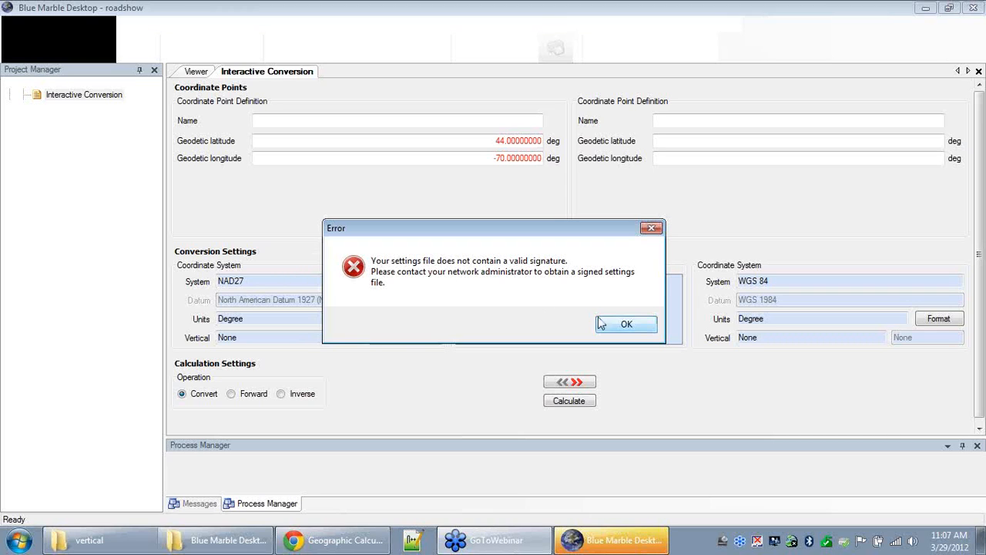
Step: Dismiss the settings signature error and locate settings.xml in C:\ProgramData\Blue Marble Geographics\Blue Marble Desktop and its replacement on the desktop
click(641, 325)
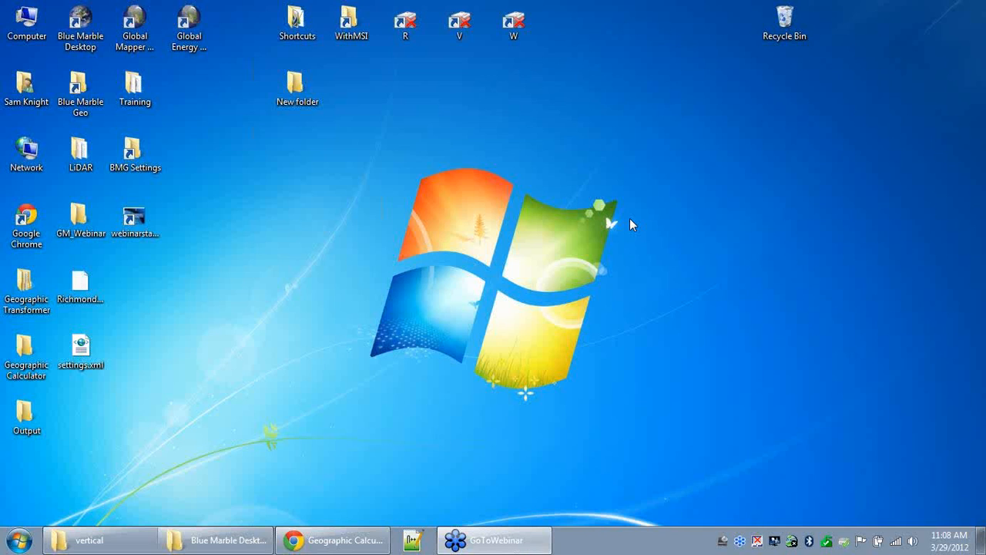
click(246, 540)
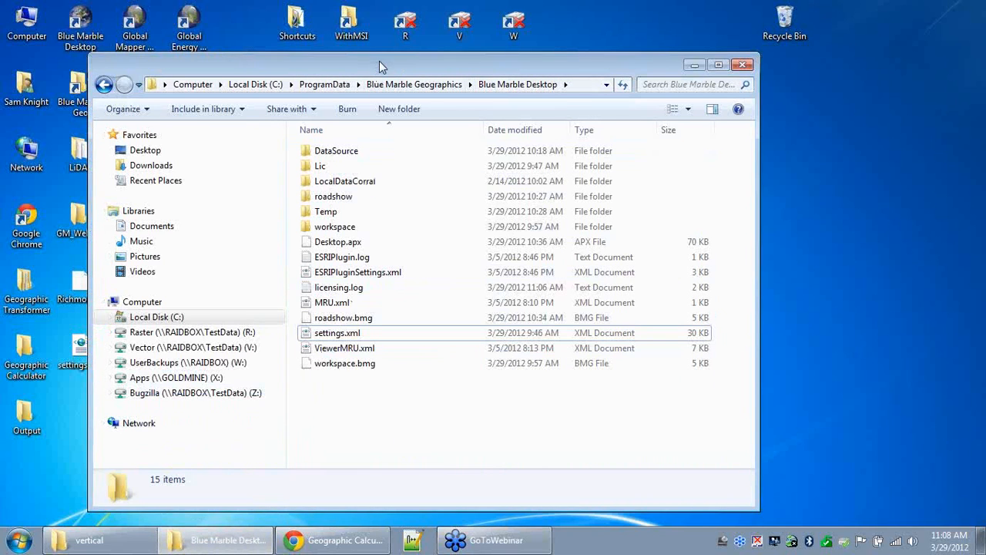
drag(379, 60, 412, 61)
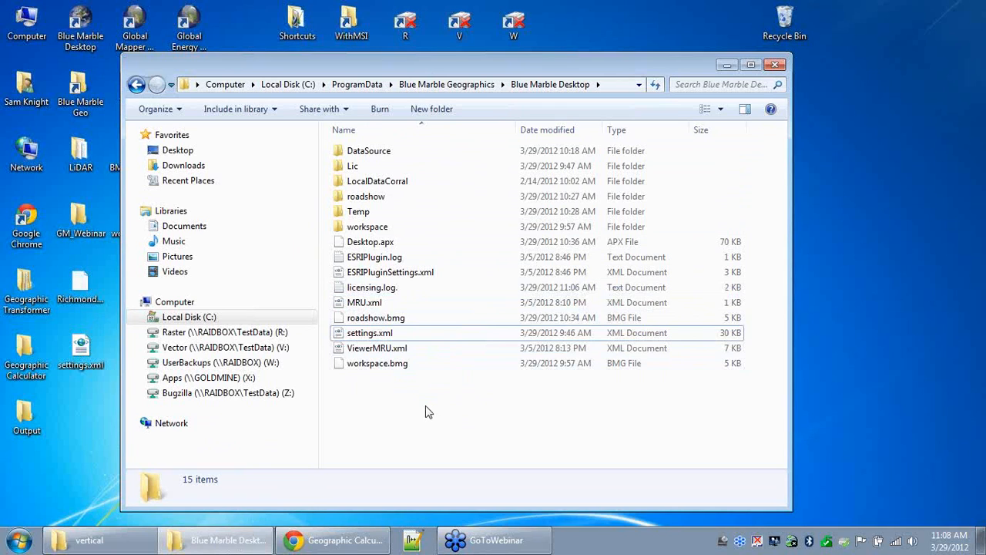
click(612, 89)
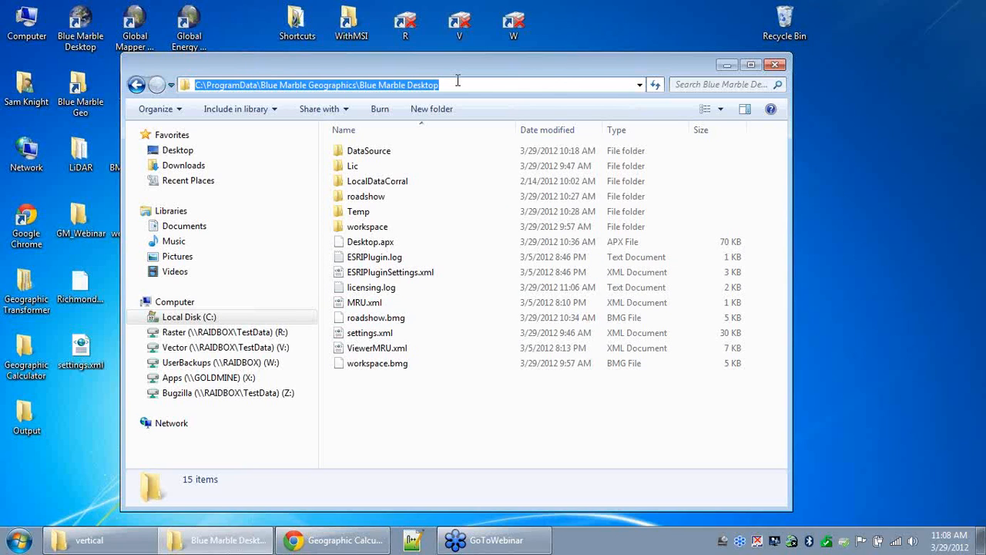
click(385, 334)
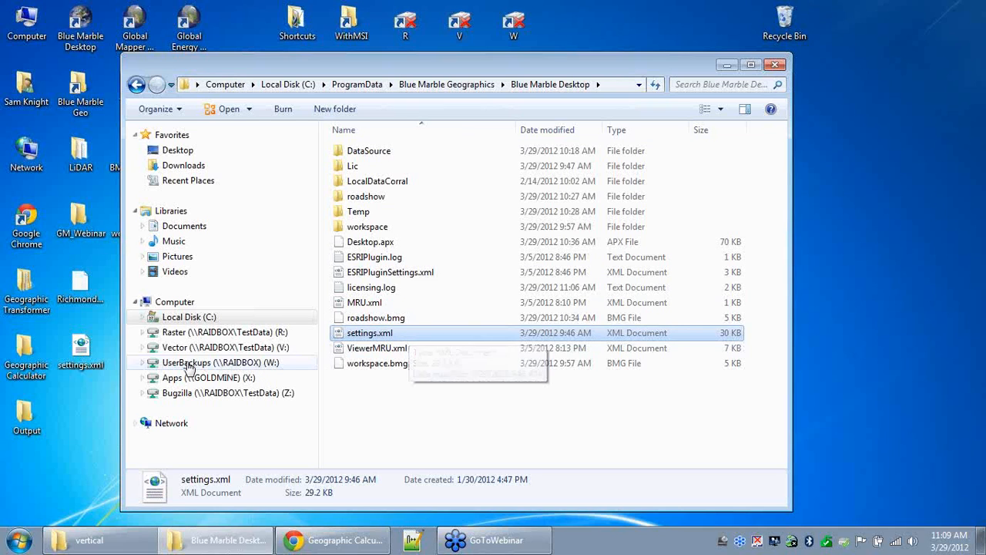
click(83, 350)
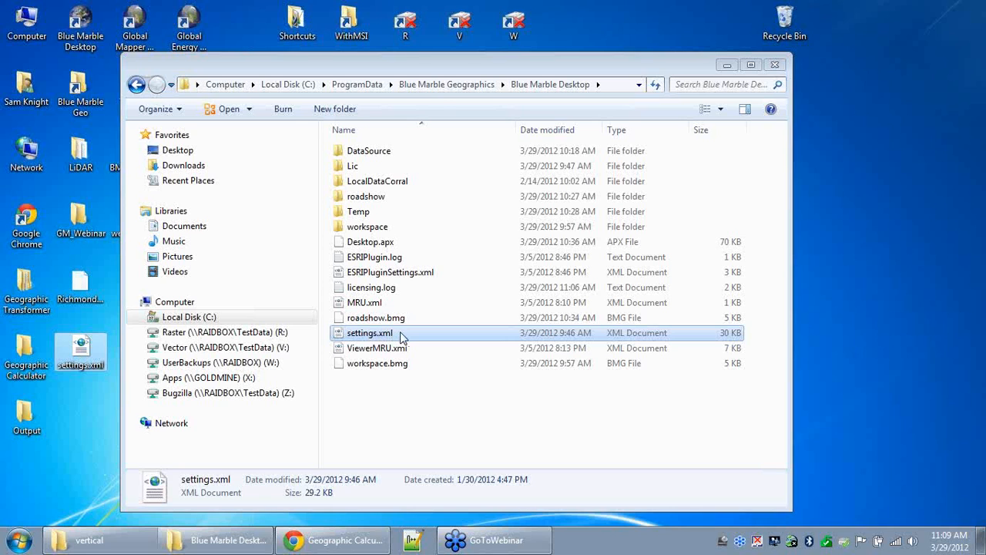
Step: Rename settings.xml in the Blue Marble Desktop folder to settings.xml.unsigned and accept the extension change
right_click(398, 334)
click(443, 305)
click(403, 333)
text(.unsigned)
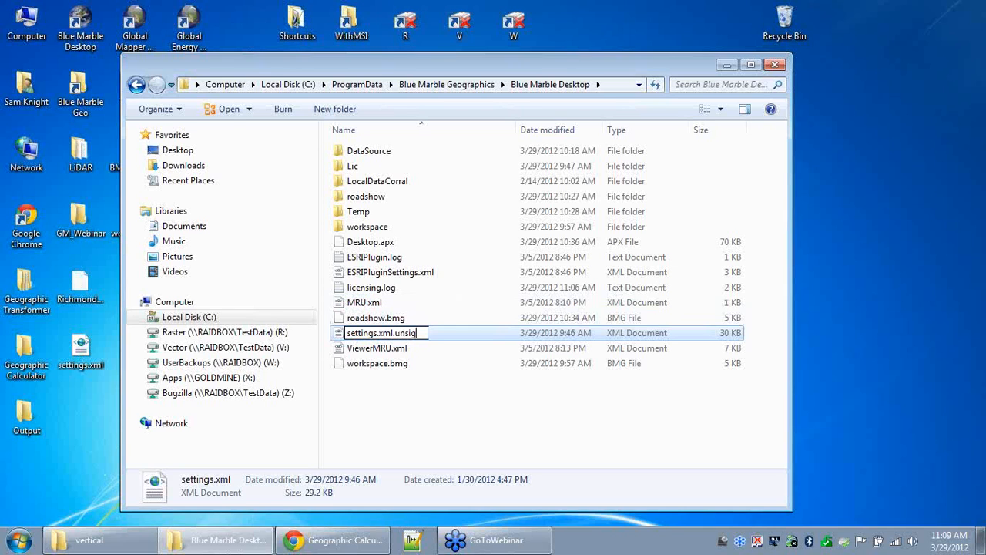
click(390, 406)
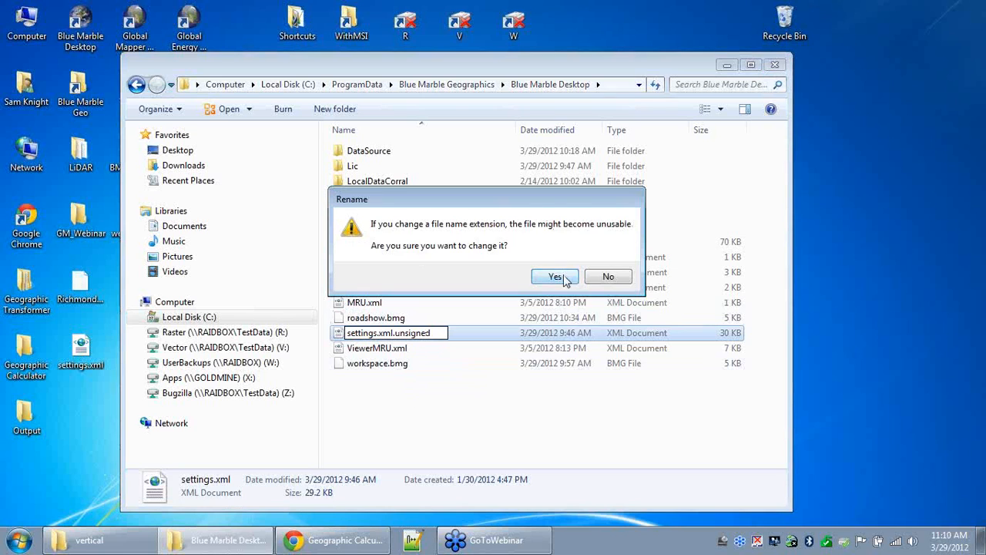
click(554, 277)
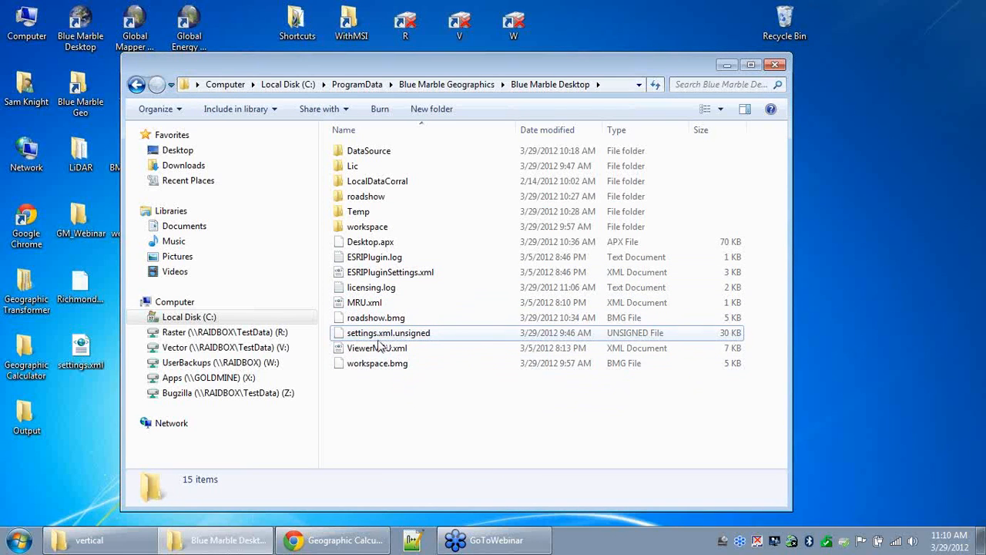
Step: Move settings.xml from the desktop into the Blue Marble Desktop folder and minimize the folder window
drag(83, 350, 378, 398)
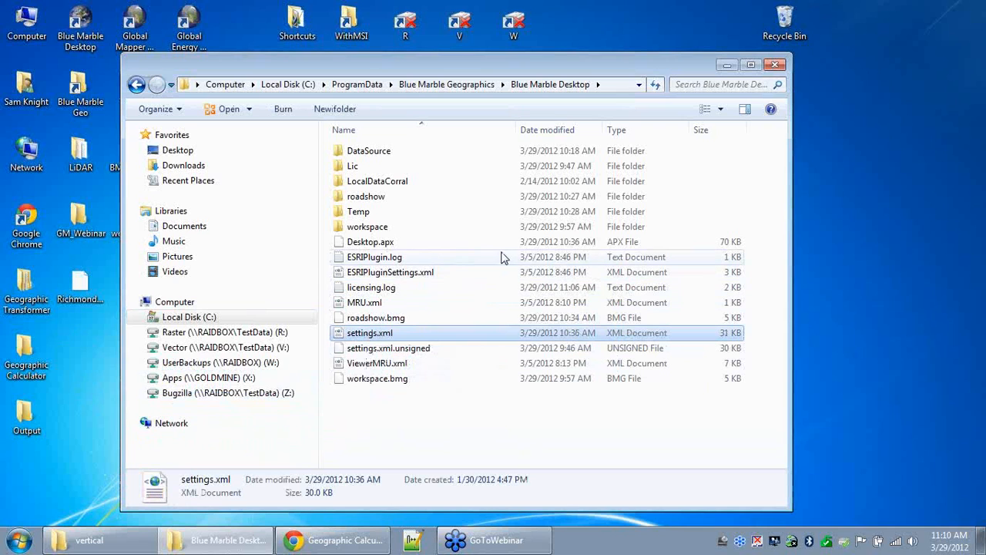
click(726, 65)
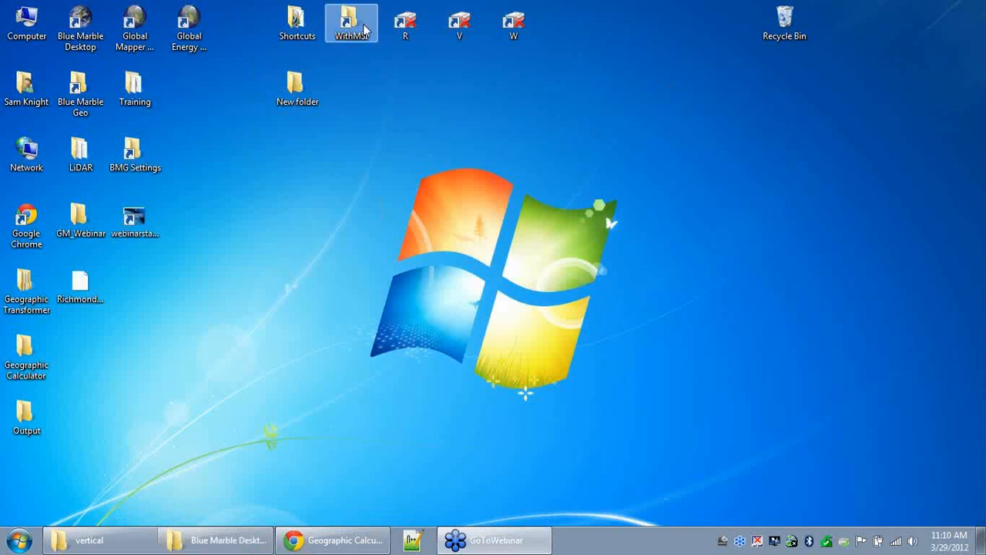
Step: Launch Blue Marble Desktop and close the License Manager shown at startup
double_click(81, 21)
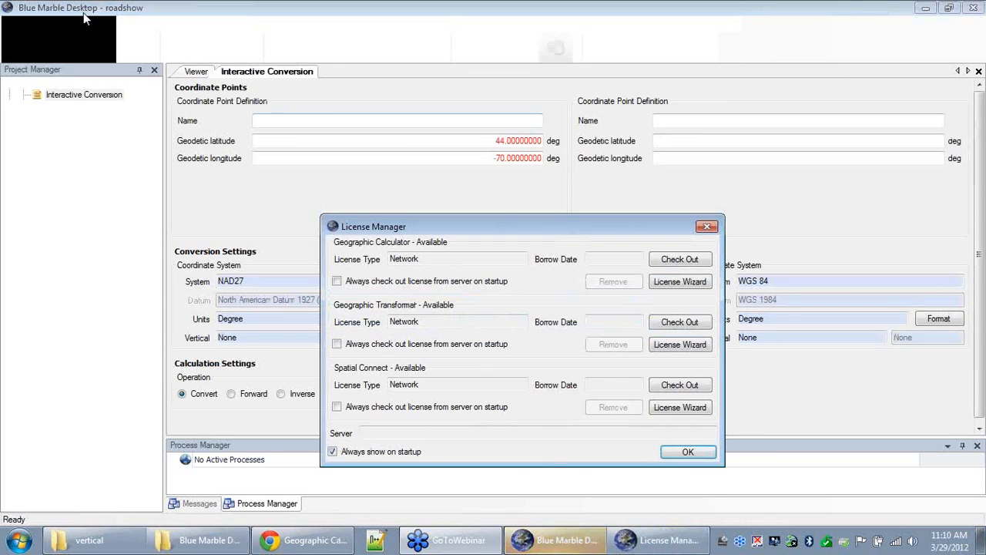
drag(488, 228, 471, 197)
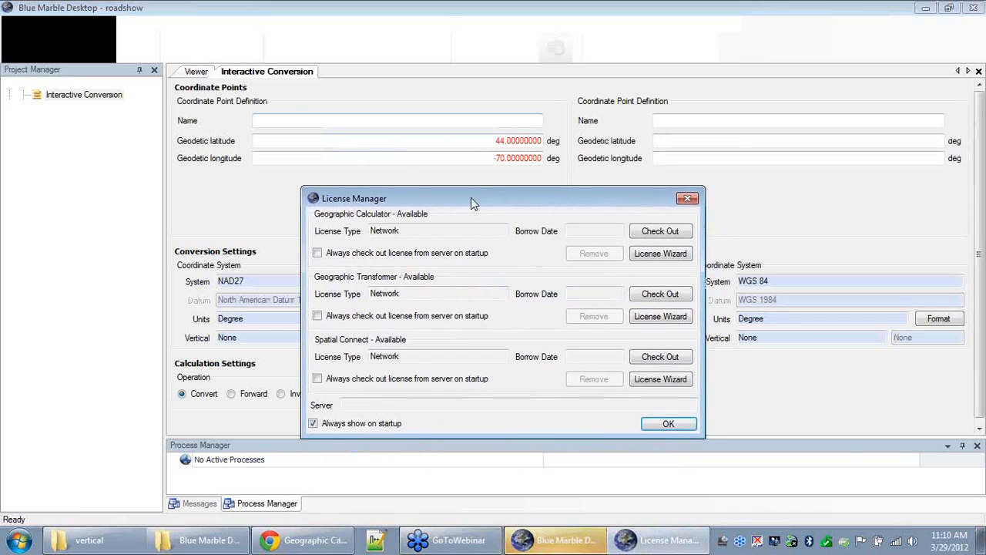
click(688, 199)
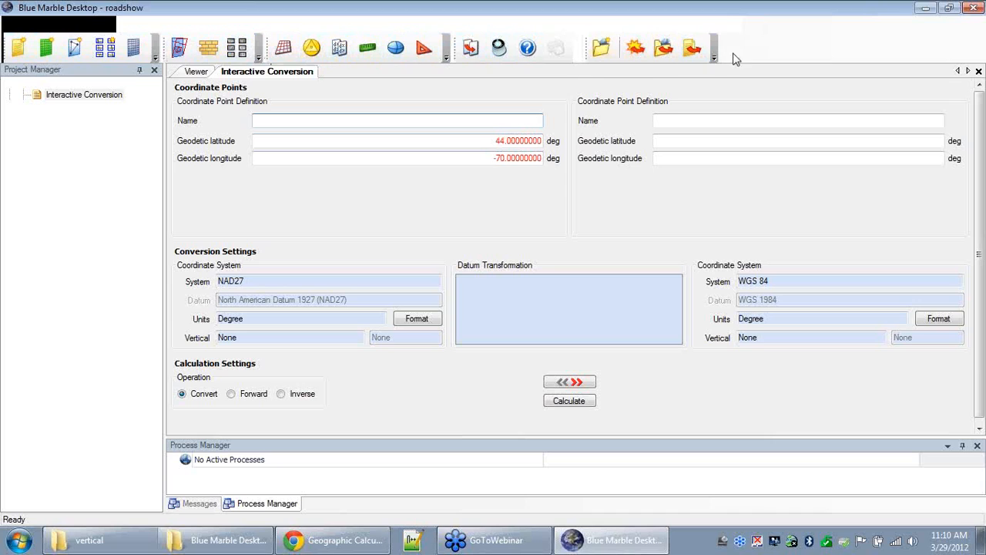
Step: Look through the project's jobs from Interactive Conversion to Raster Transform and the contents of the Special Features and Trouble folders
click(39, 95)
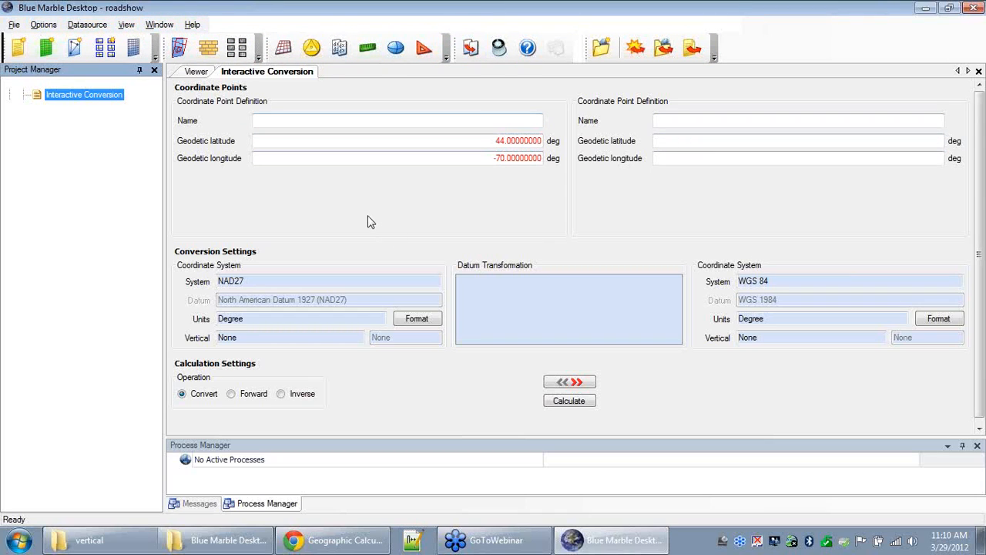
click(55, 107)
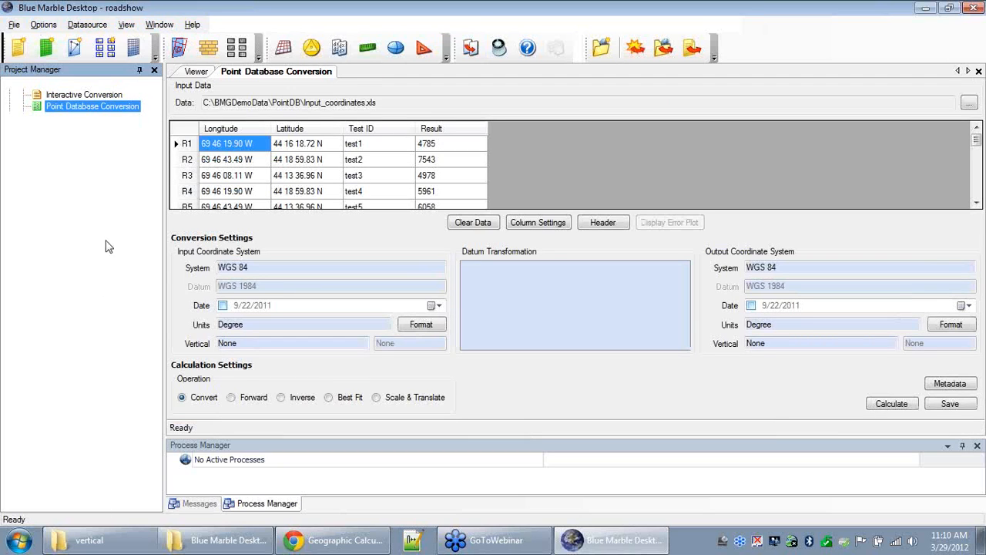
click(52, 120)
click(51, 130)
click(51, 143)
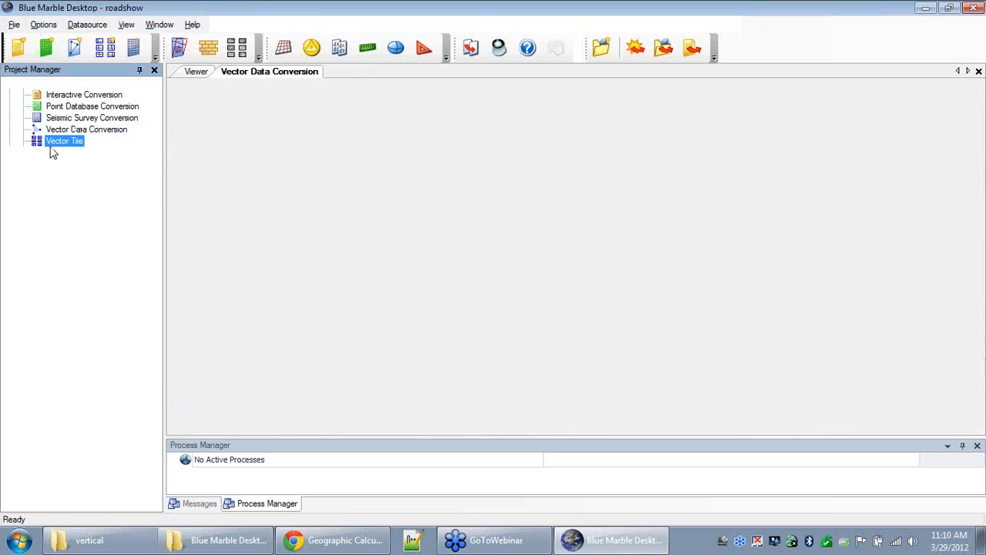
click(51, 162)
click(49, 187)
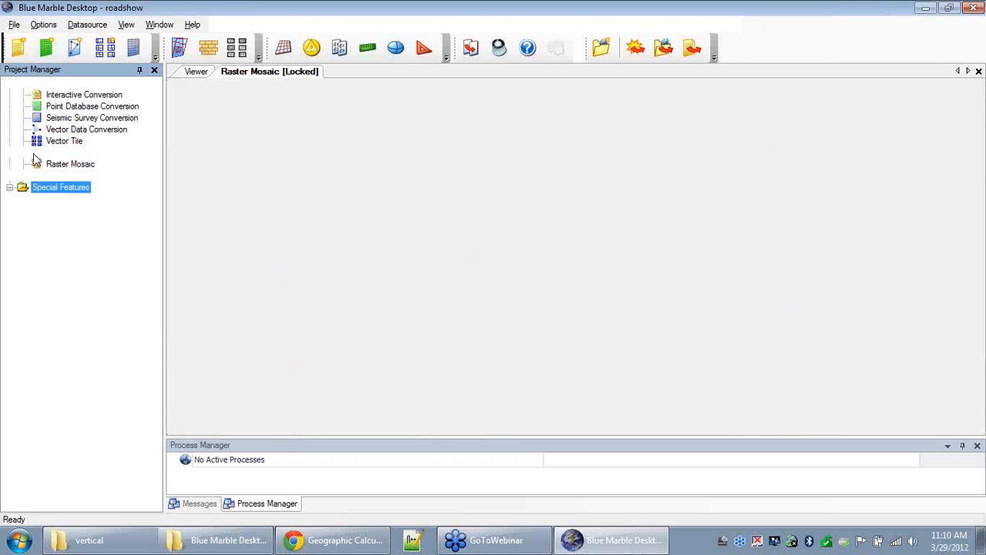
click(34, 153)
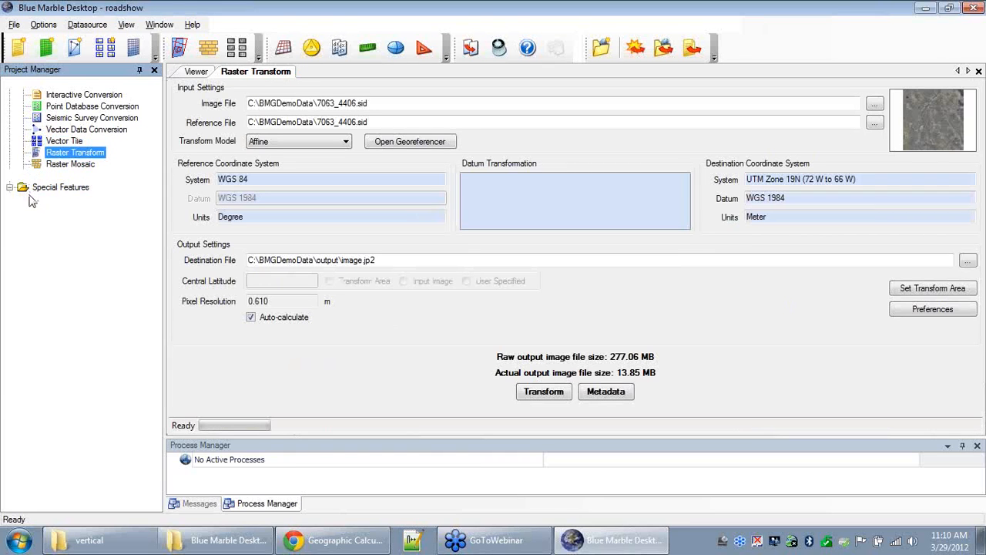
click(10, 188)
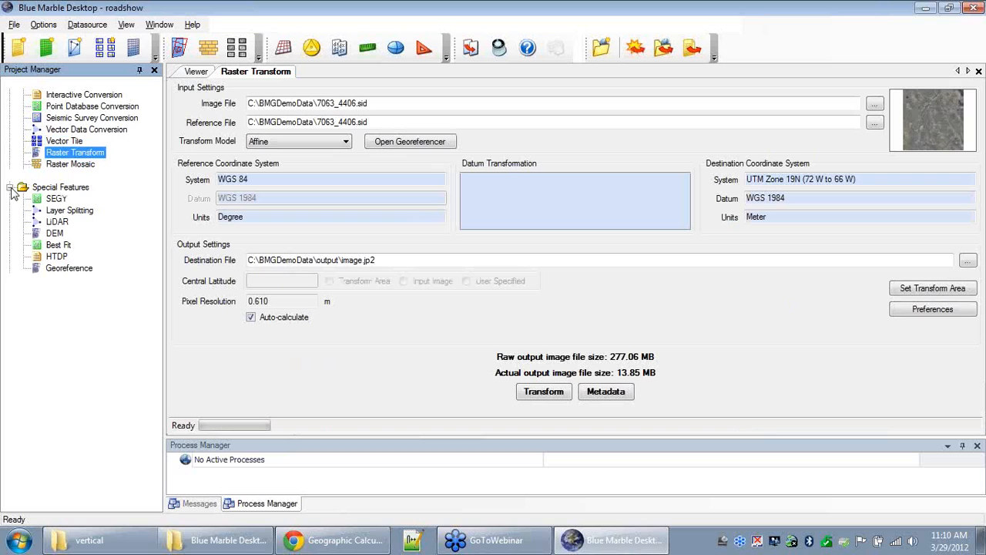
click(29, 282)
click(10, 281)
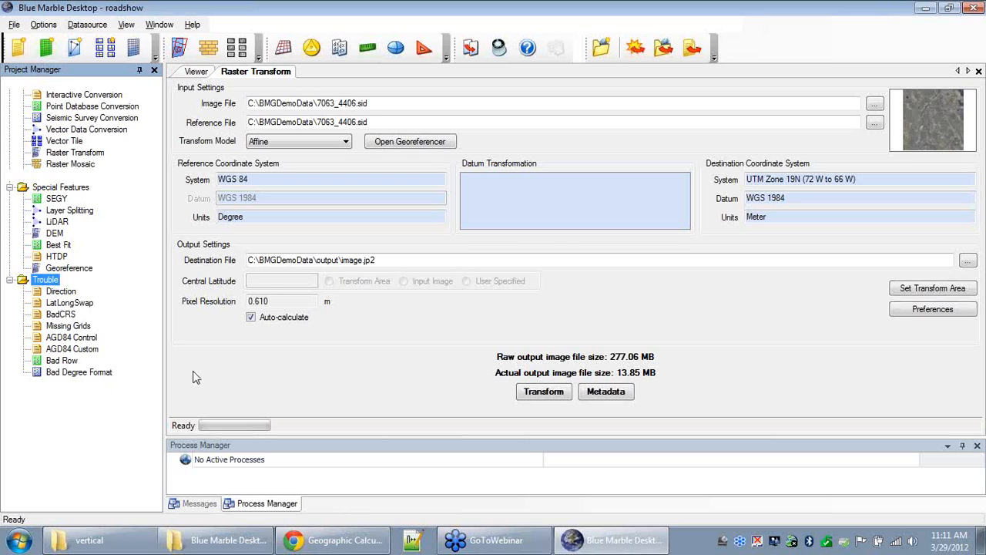
click(14, 26)
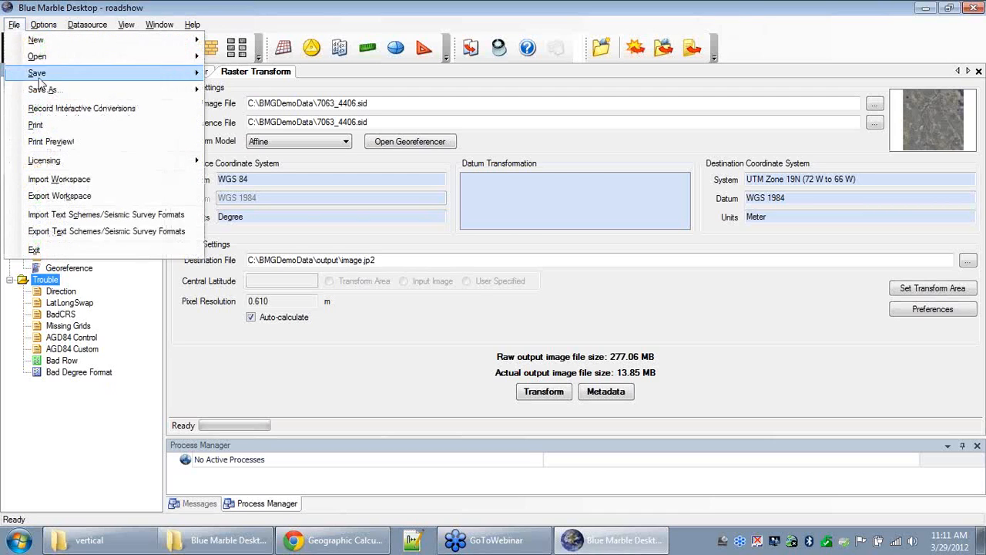
mouse_move(72, 168)
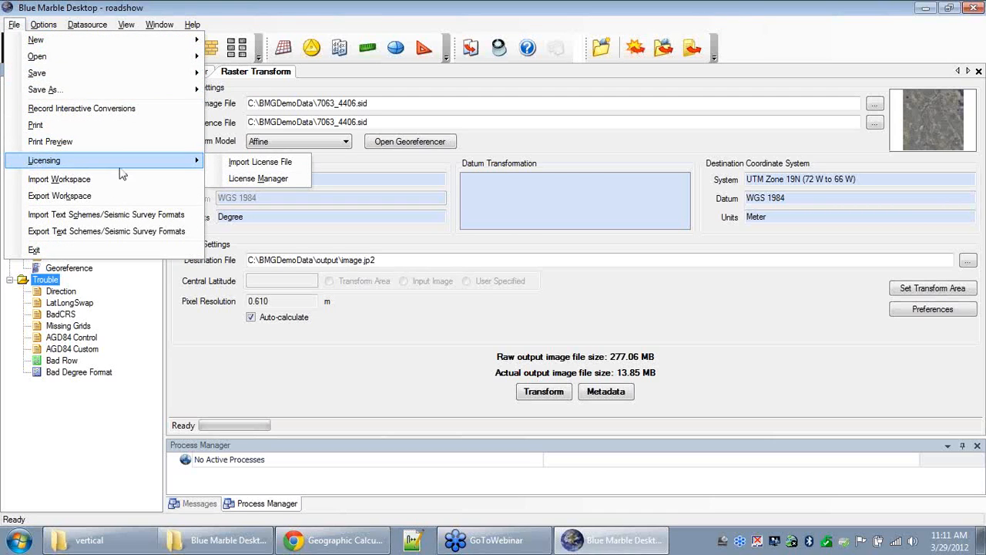
click(142, 11)
click(84, 25)
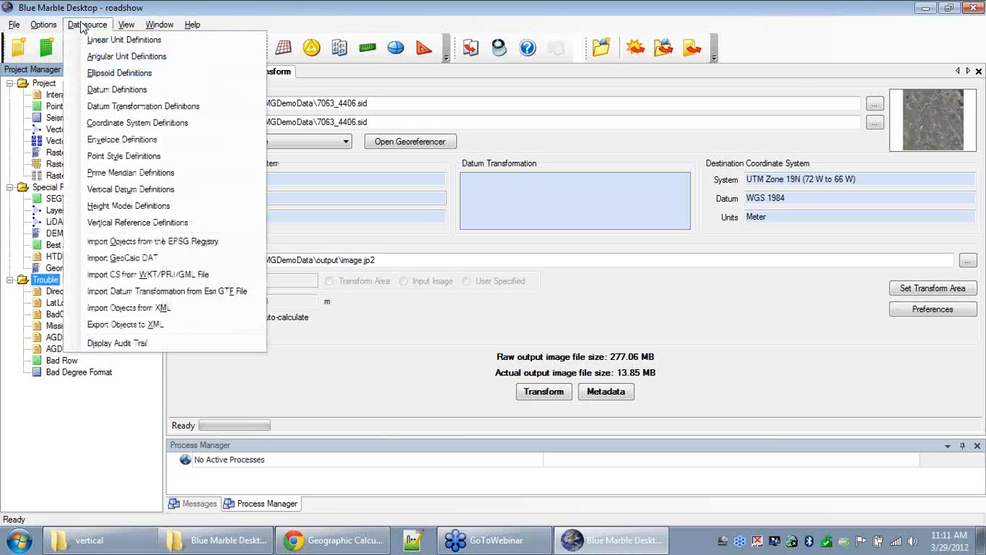
mouse_move(55, 28)
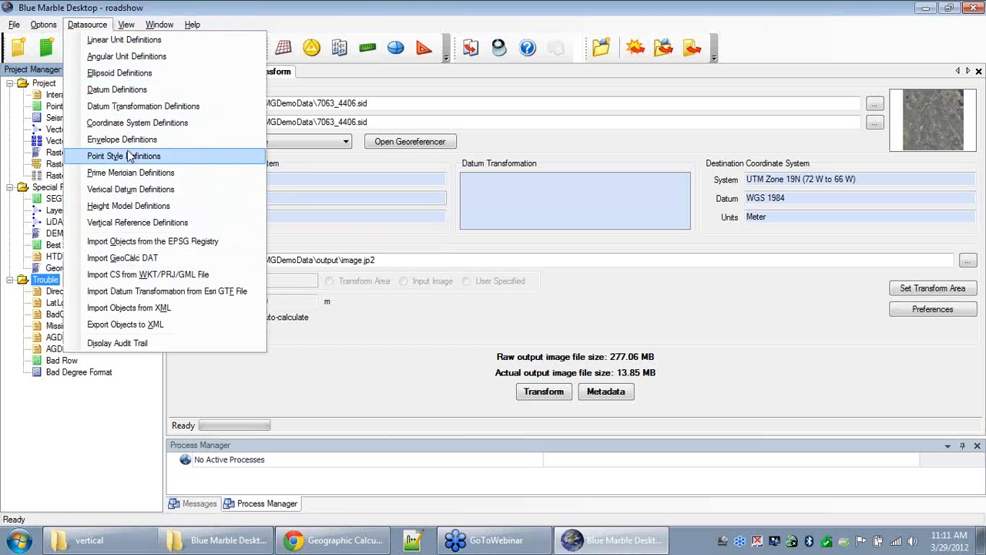
click(113, 3)
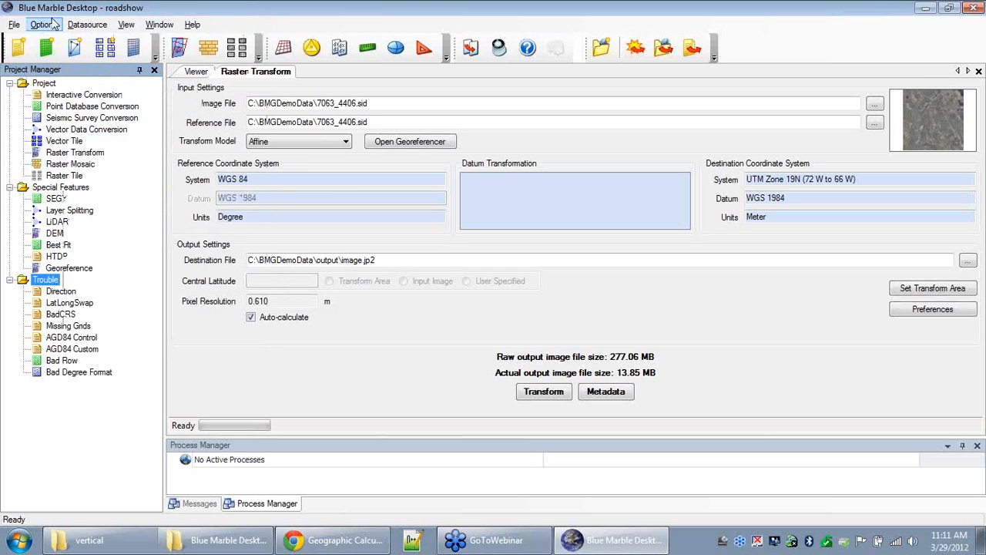
Step: Open the License Manager and check out the network license for Geographic Calculator
click(16, 25)
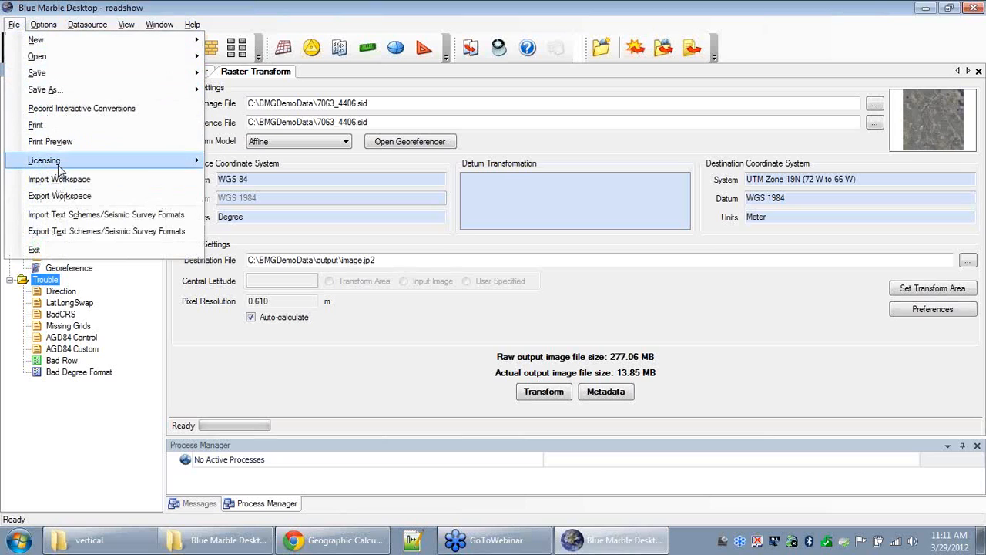
mouse_move(64, 163)
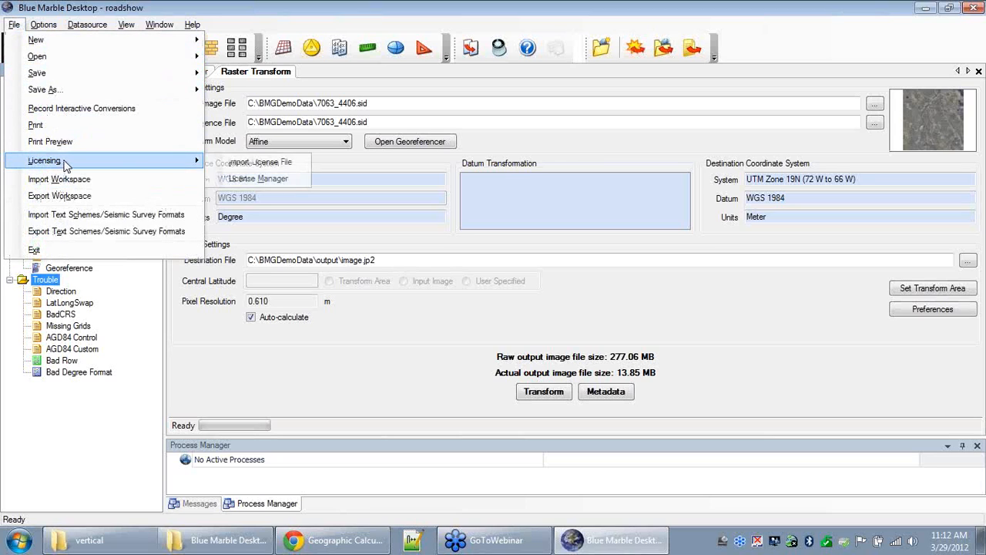
click(299, 183)
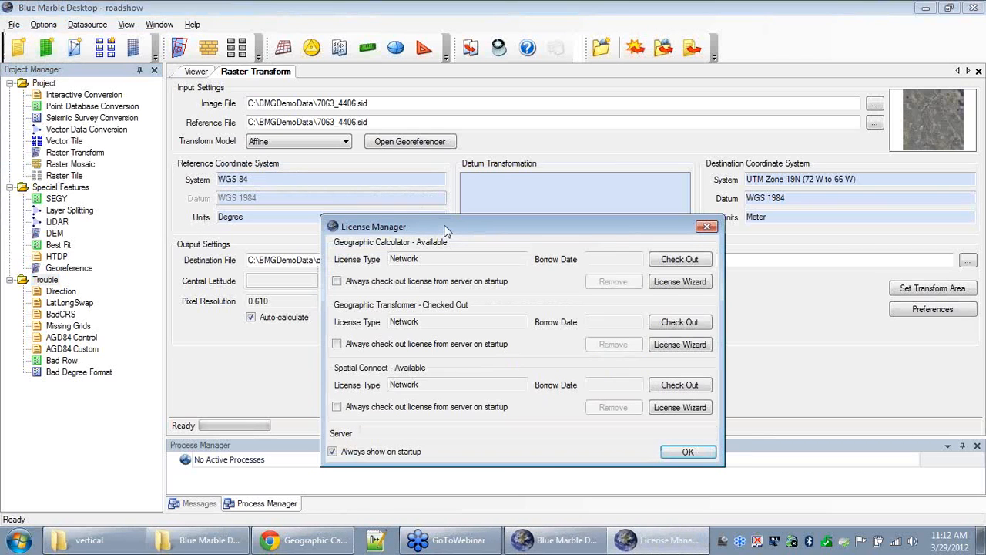
drag(443, 224, 419, 155)
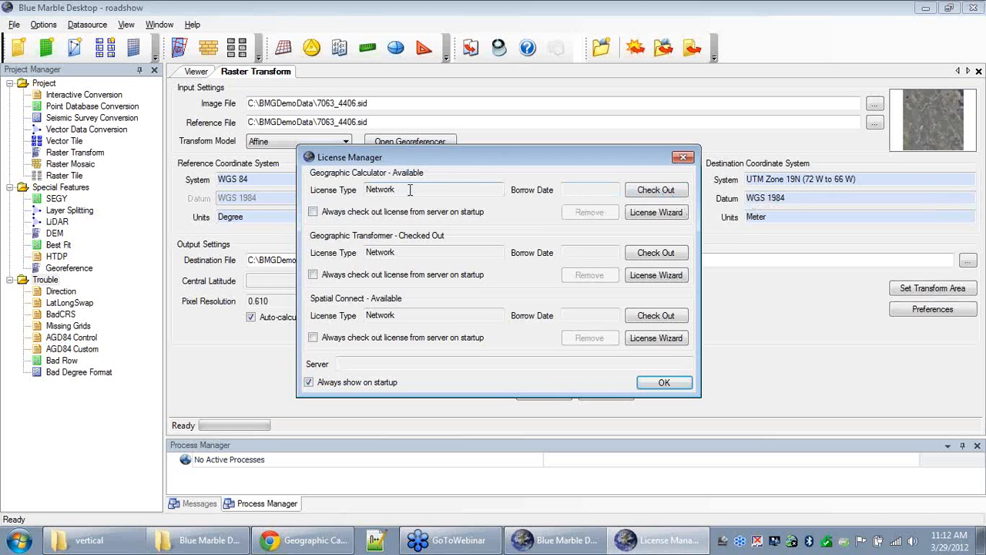
click(678, 194)
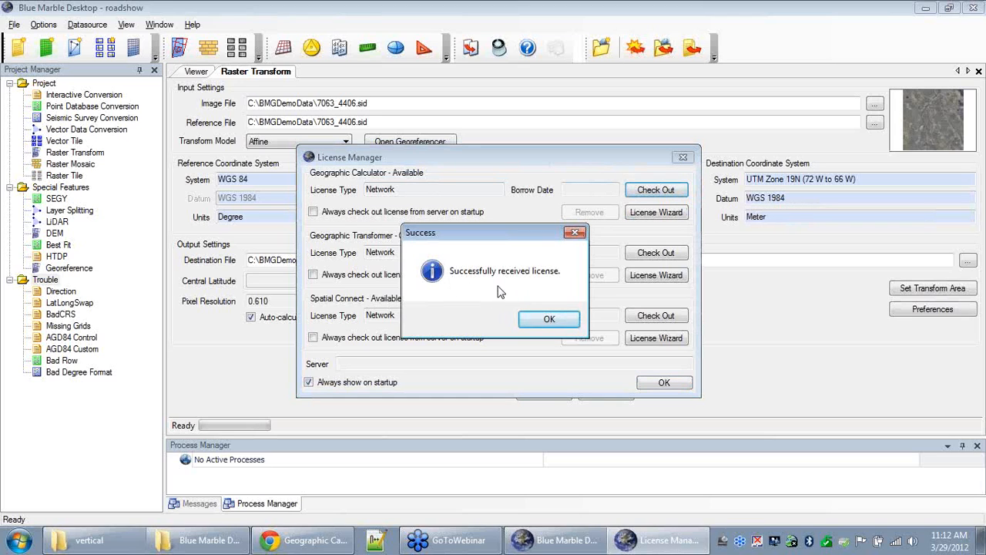
click(554, 321)
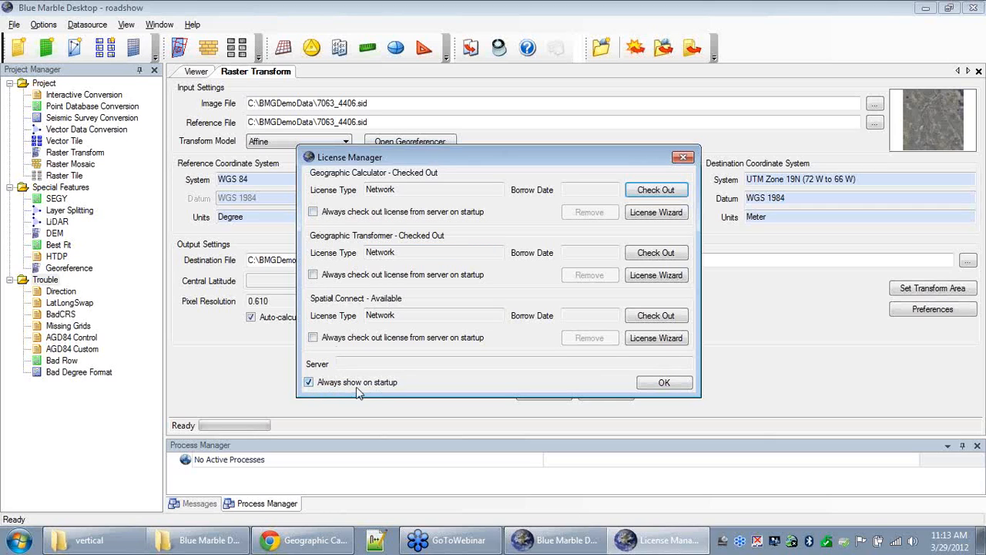
Step: Set Geographic Calculator, Geographic Transformer and Spatial Connect to always check out their license from the server on startup, and close the License Manager
click(313, 211)
click(313, 274)
click(312, 337)
click(655, 383)
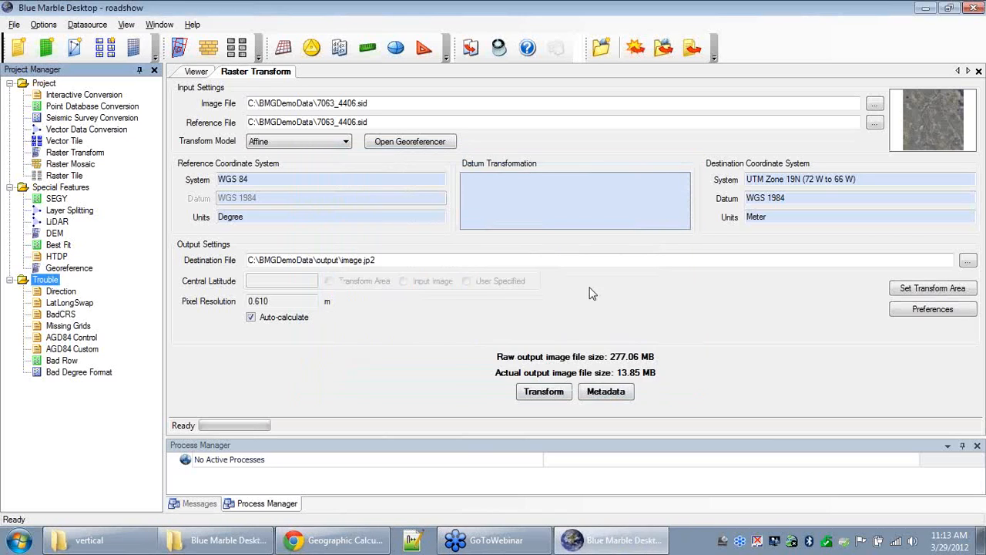
Step: Review the filtering and envelope use options in the Administrative Settings and close them
click(87, 24)
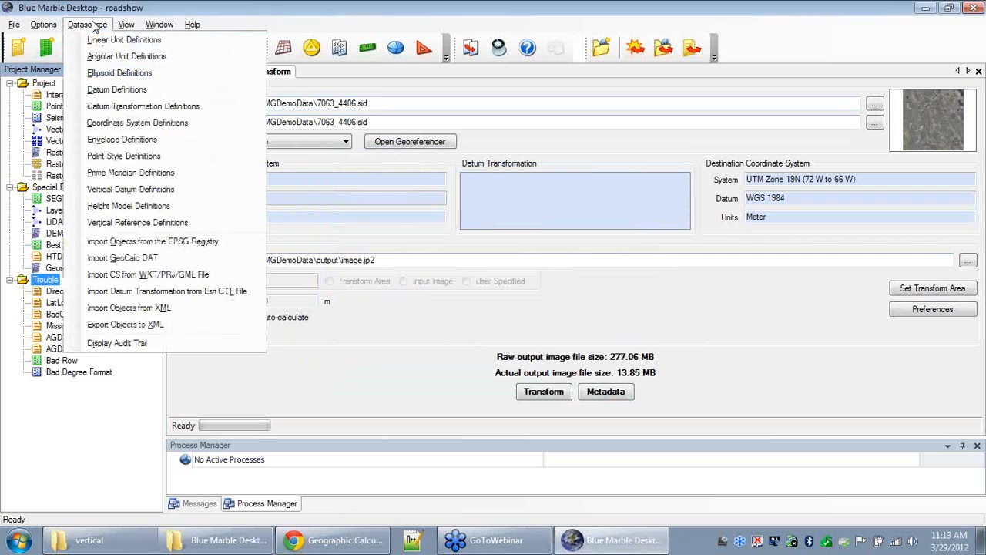
click(46, 24)
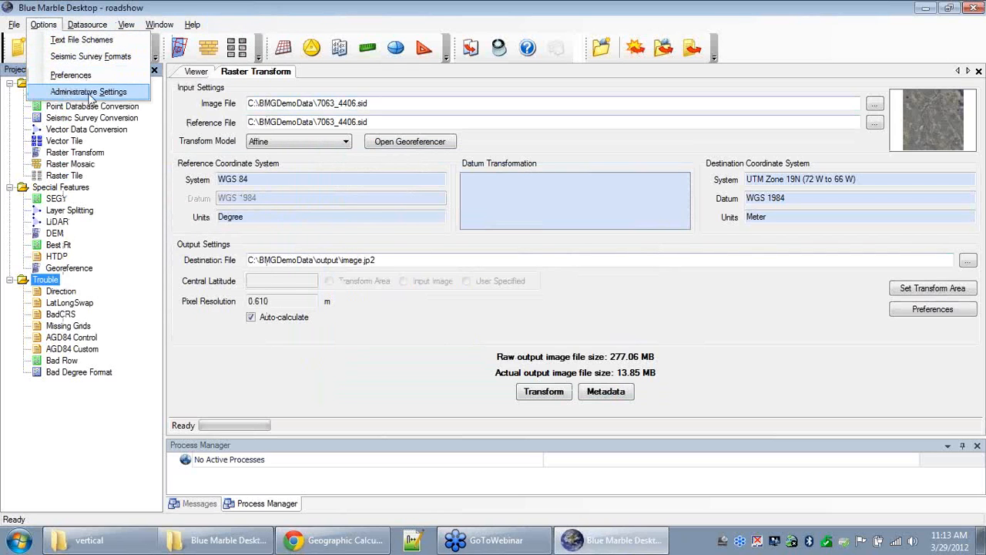
click(124, 93)
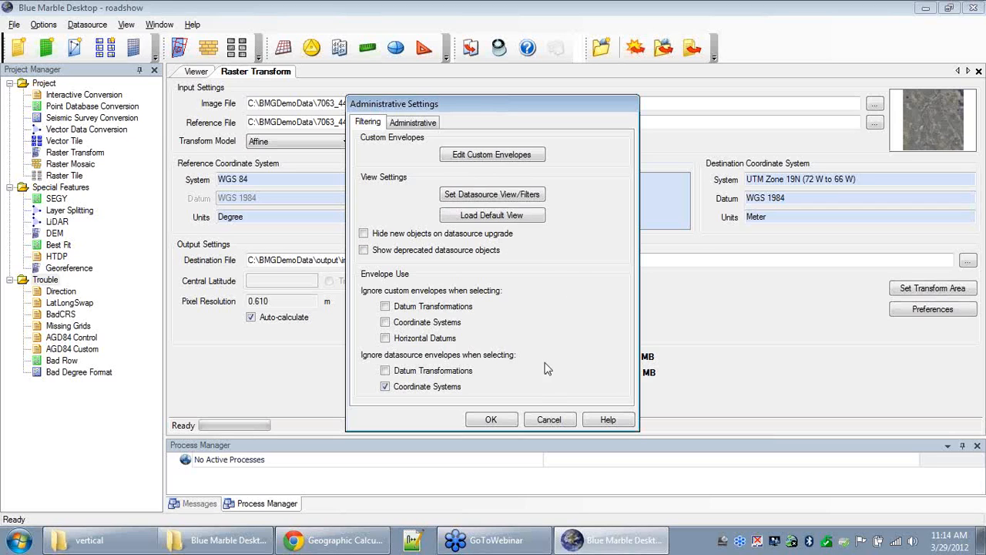
click(532, 420)
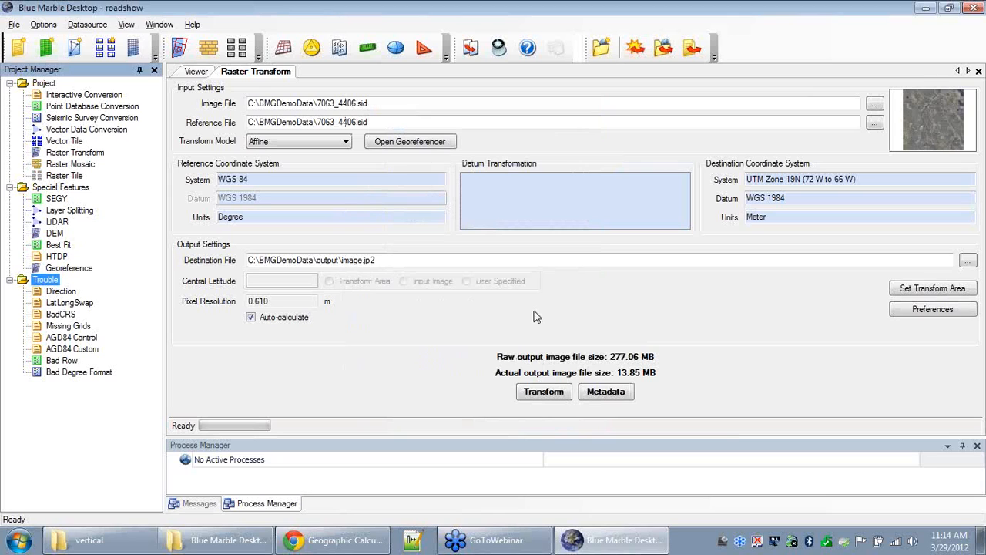
Step: Open the Interactive Conversion job and bring up its matching datum transformations, widening the transformation list and its Name column
click(69, 97)
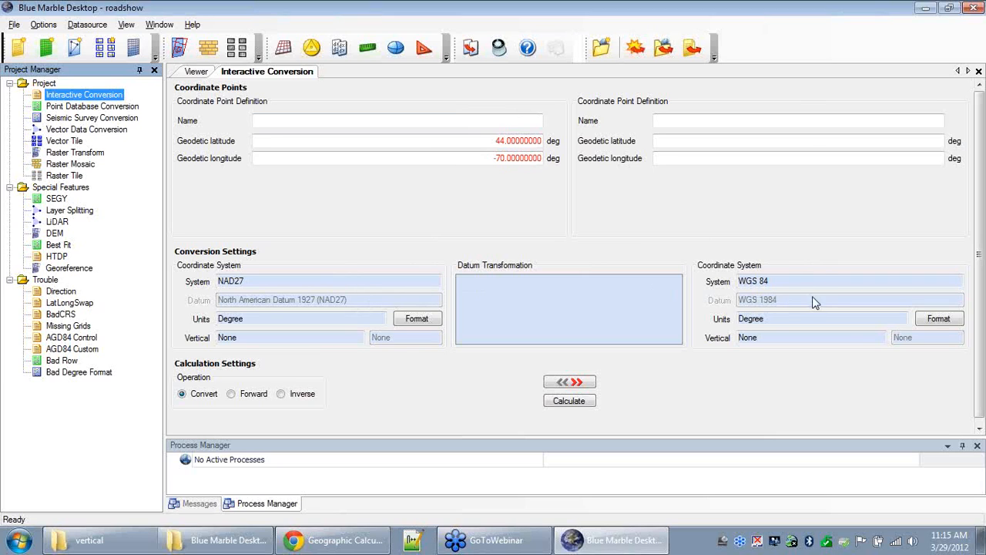
click(562, 302)
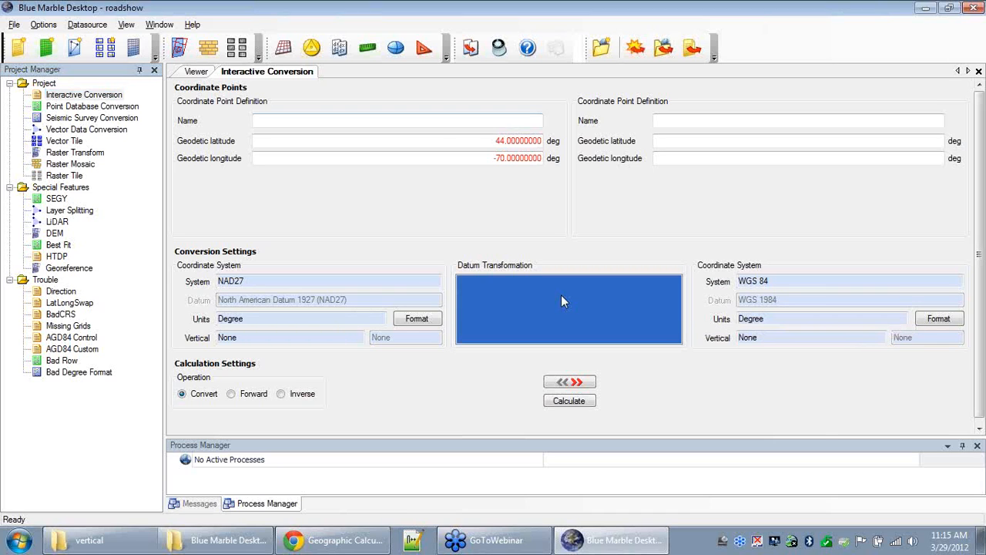
click(493, 165)
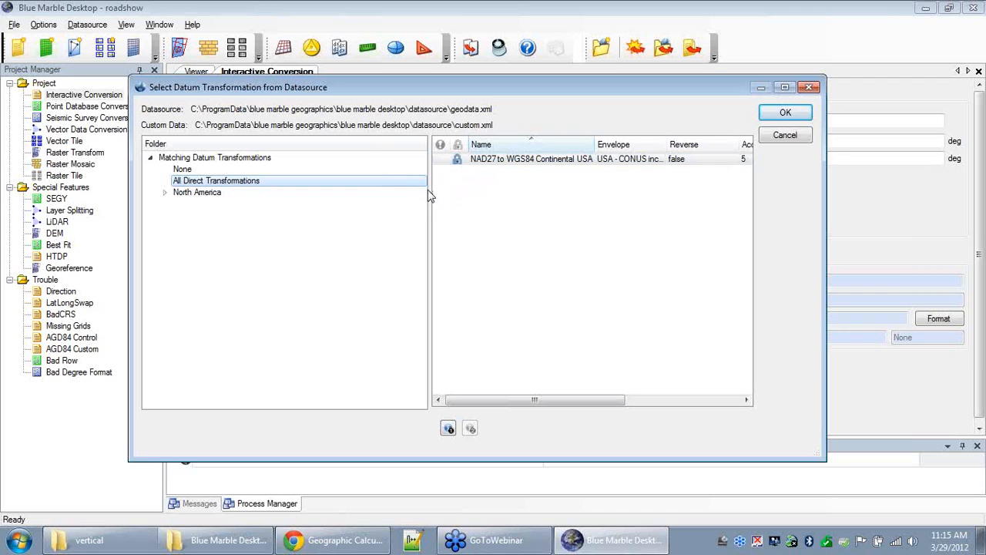
drag(428, 187, 326, 187)
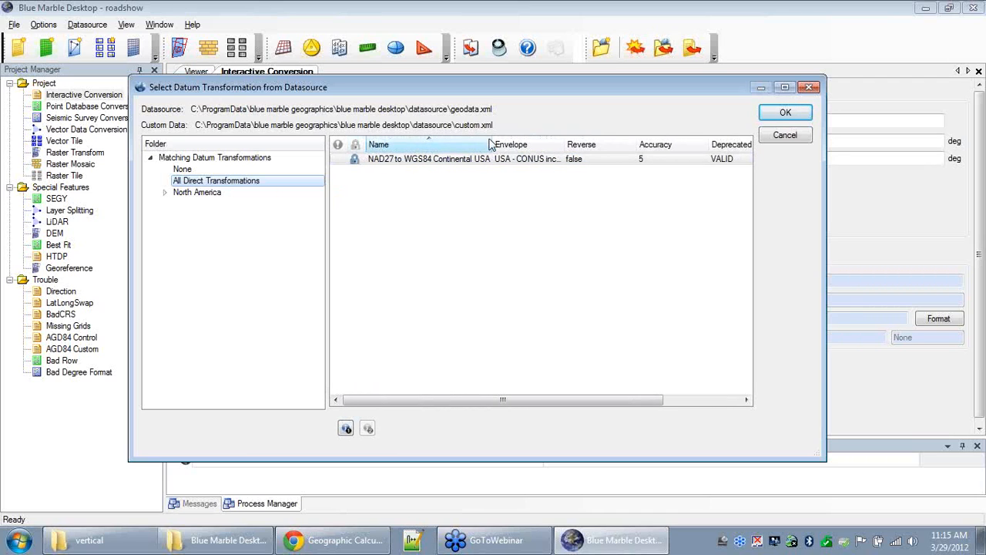
drag(492, 138, 530, 140)
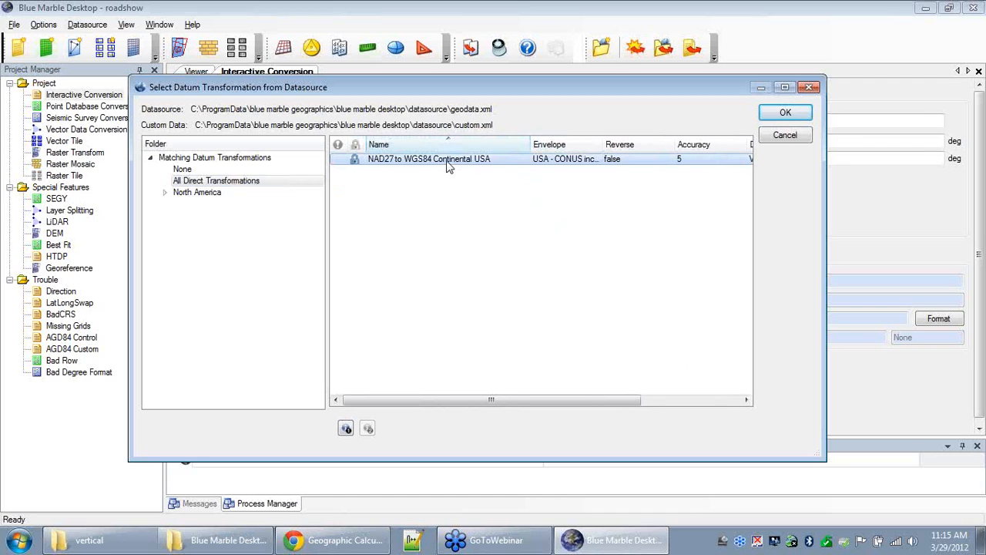
Step: Examine the identifiers and definition of the NAD27 to WGS84 Continental USA datum transformation, and close the viewer
drag(459, 90, 462, 184)
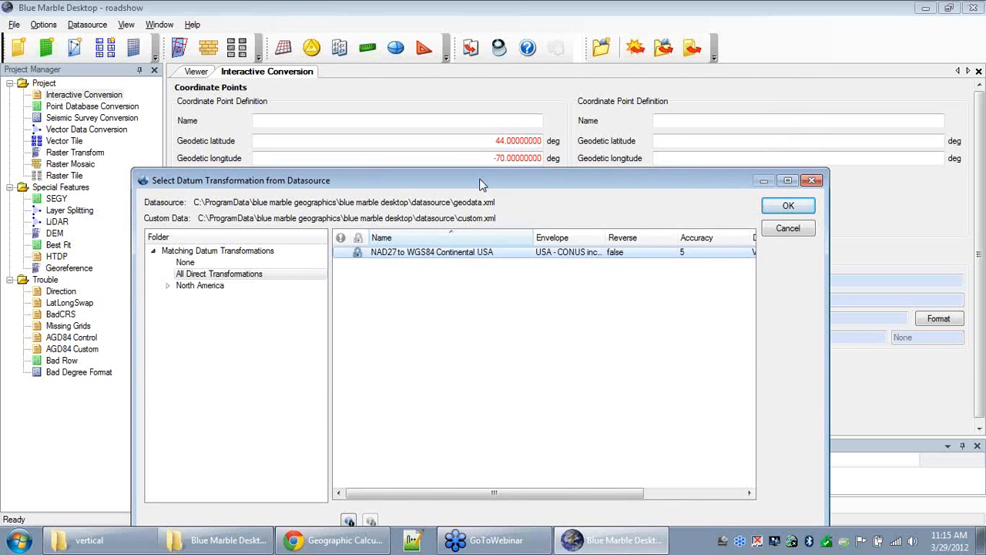
right_click(435, 260)
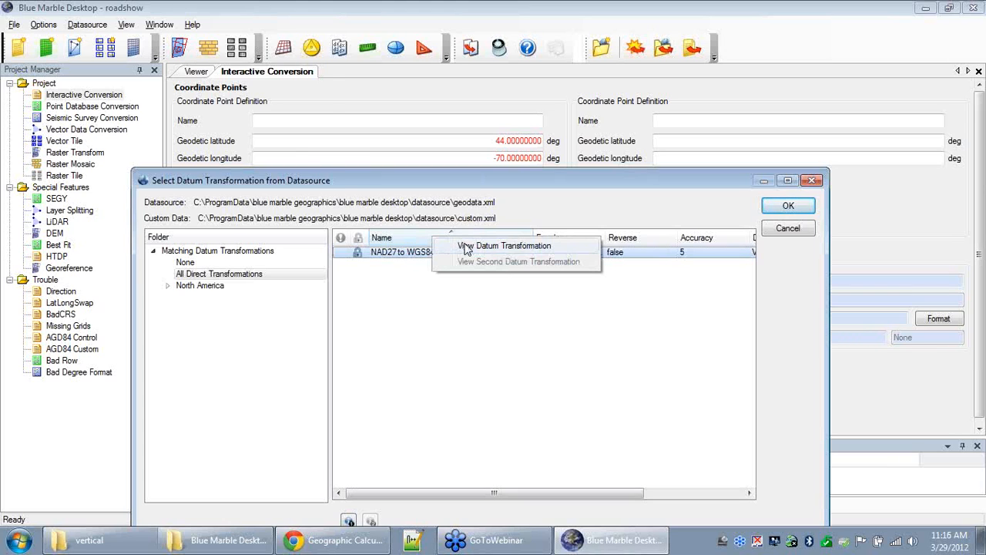
click(466, 247)
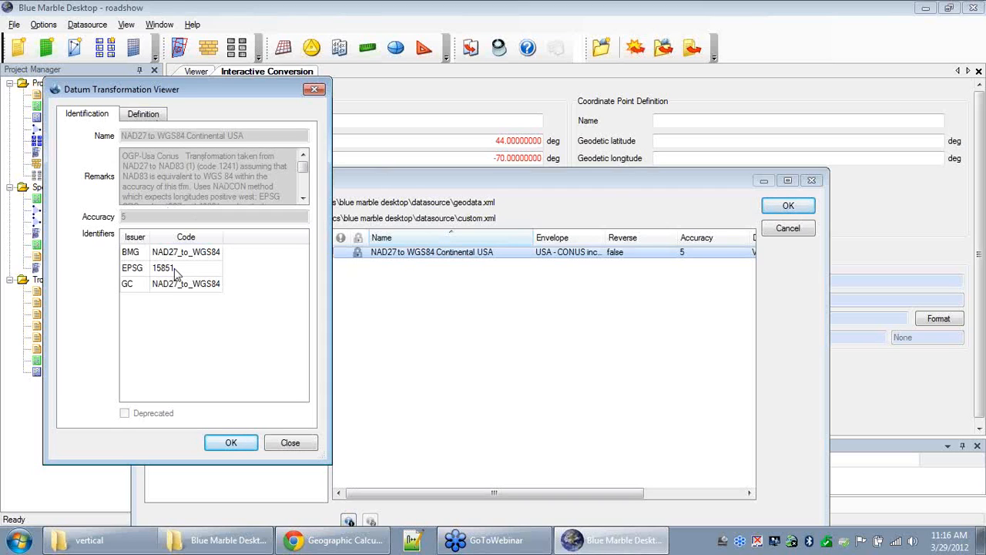
click(154, 116)
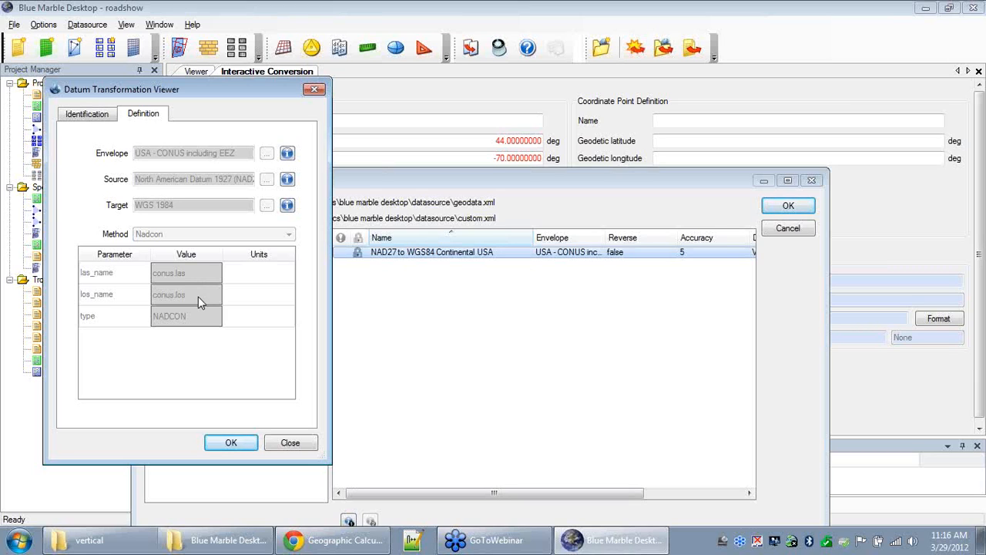
click(315, 90)
Step: Apply the NAD27 to WGS84 Continental USA transformation to the Interactive Conversion job and calculate the converted point
drag(429, 181, 437, 103)
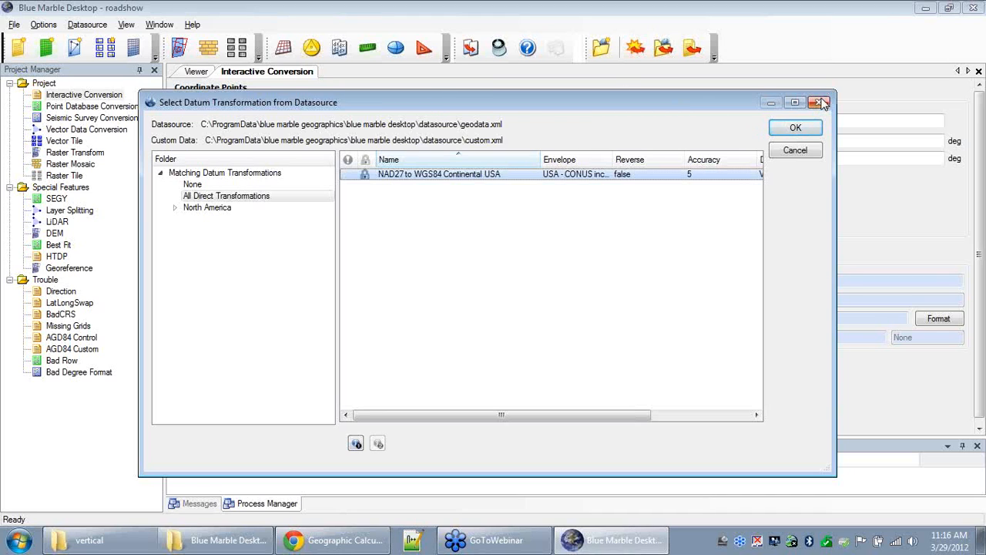
double_click(471, 174)
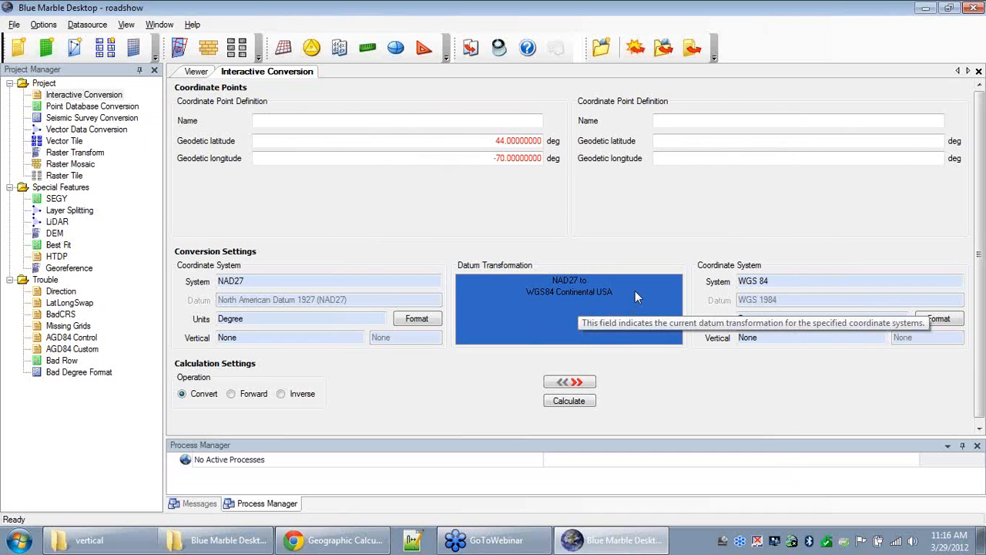
click(587, 402)
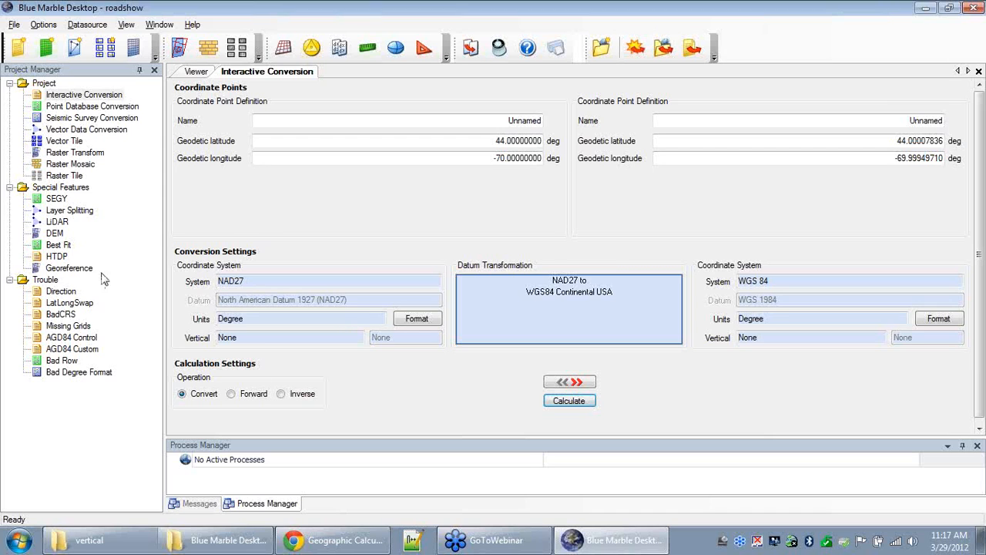
Step: Open the Direction job in the Trouble folder and try to select a datum transformation for it
double_click(58, 291)
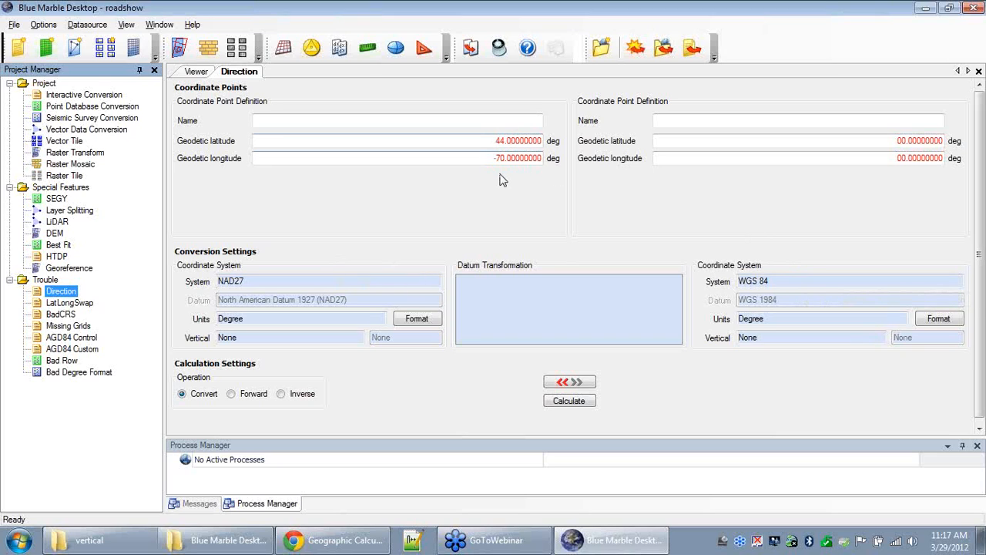
click(563, 299)
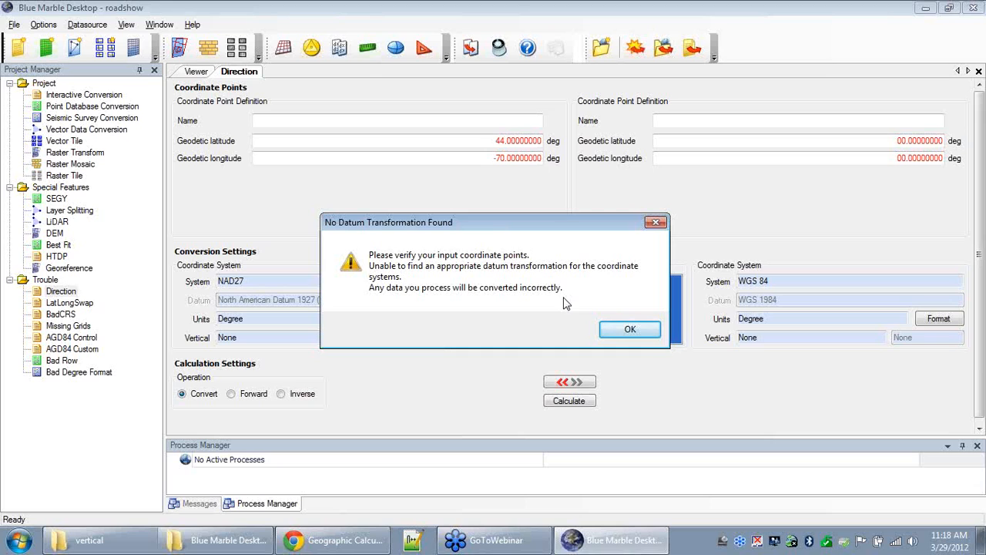
click(621, 331)
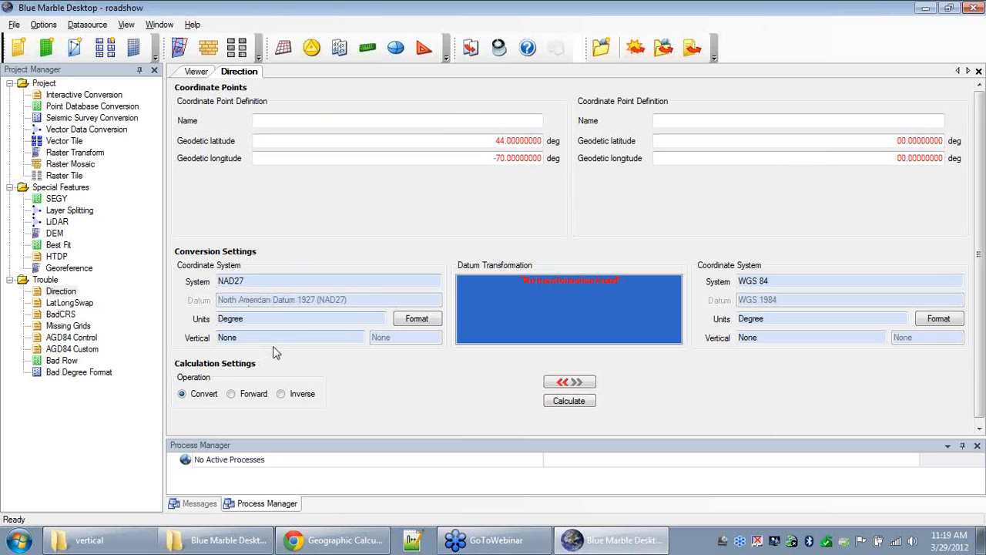
Step: Examine the envelope extents of the NAD27 coordinate system and the display format of its units
right_click(260, 286)
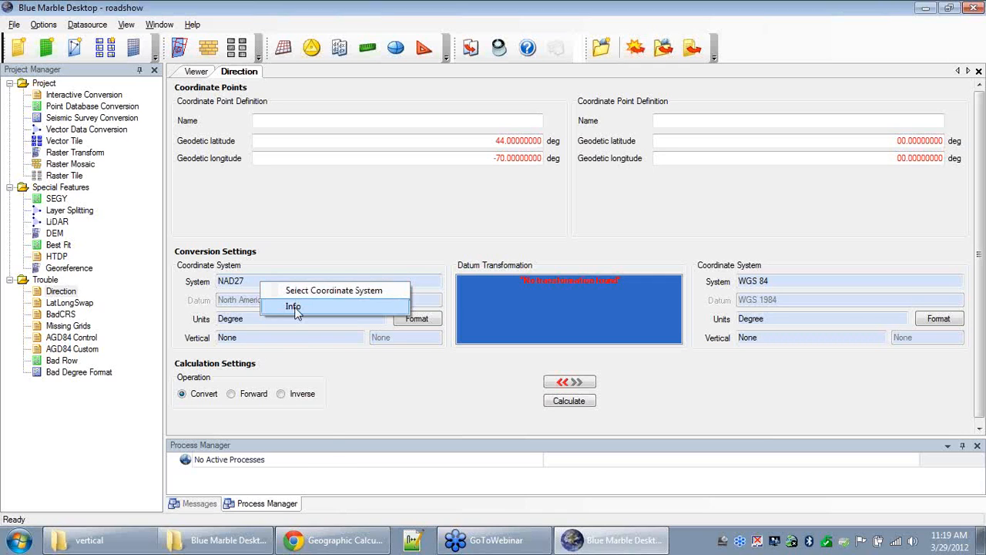
click(293, 304)
click(146, 115)
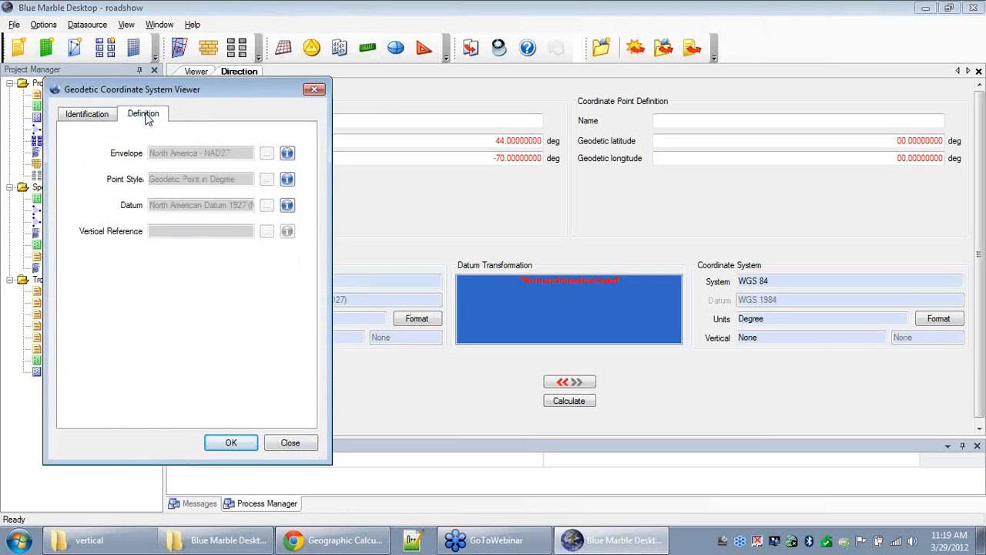
click(287, 154)
click(181, 151)
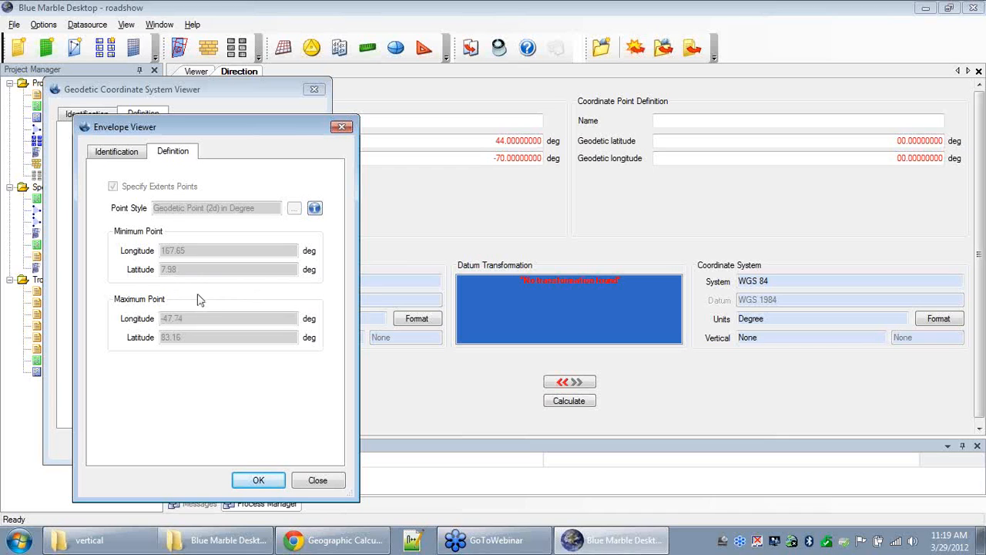
click(342, 127)
click(314, 89)
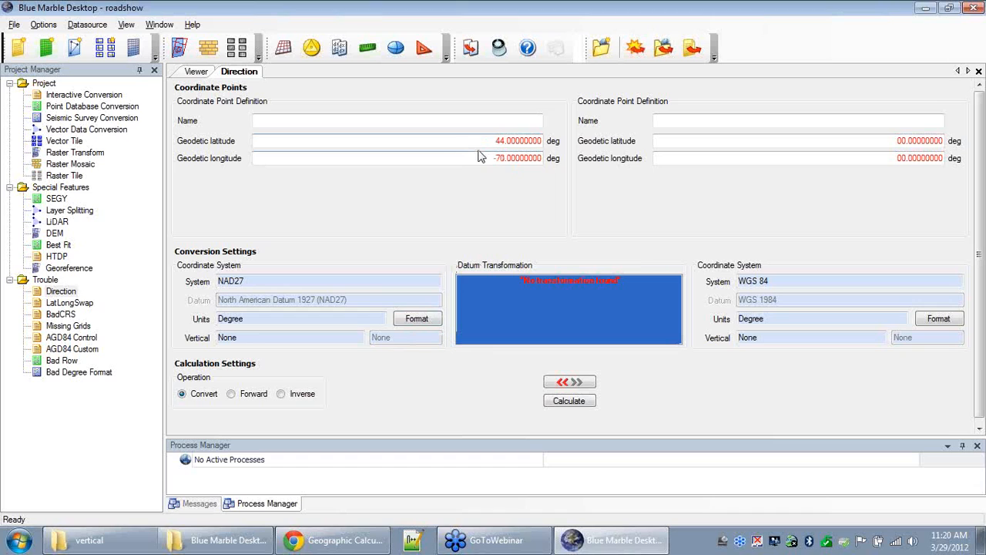
click(417, 319)
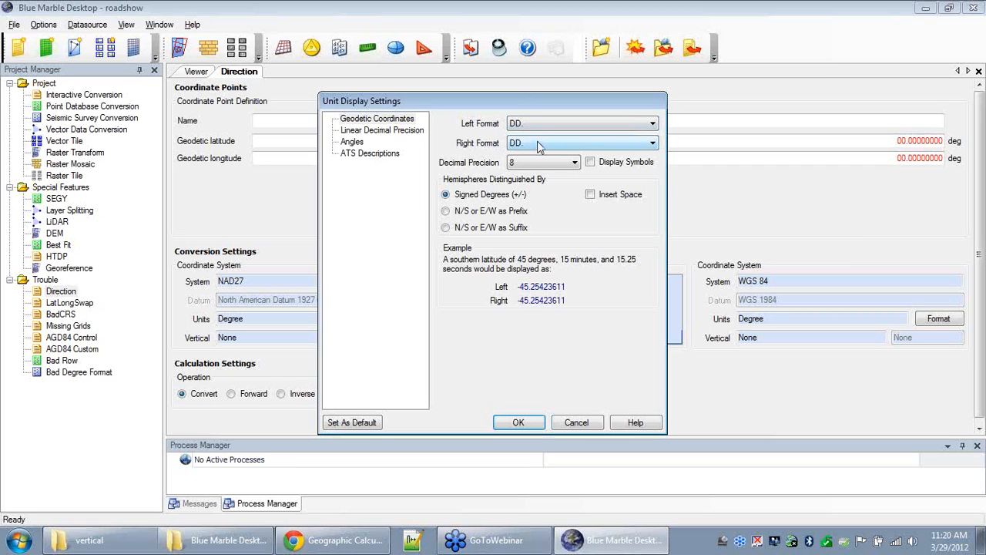
click(518, 423)
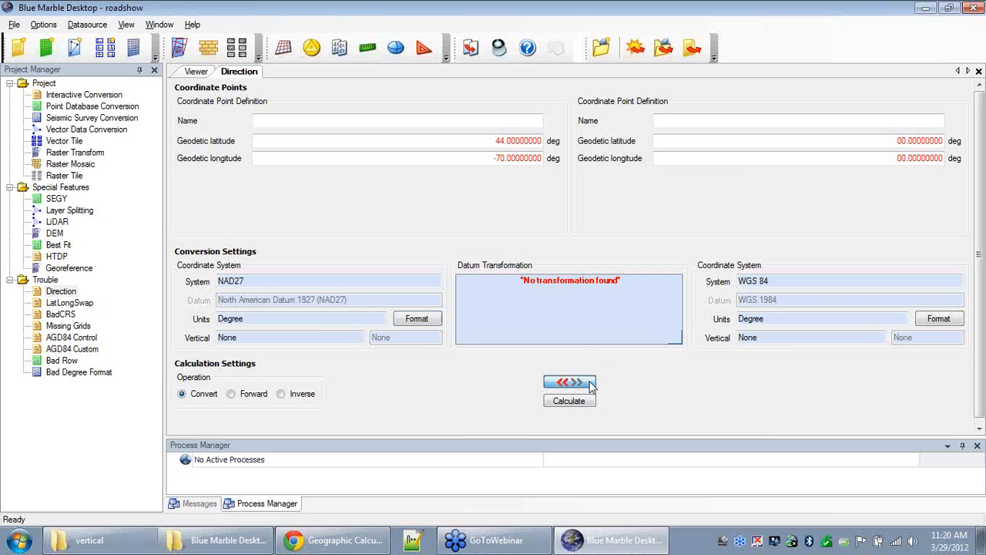
Step: Reverse the Direction job's conversion so that it runs from NAD27 to WGS 84
click(592, 387)
click(592, 387)
click(593, 387)
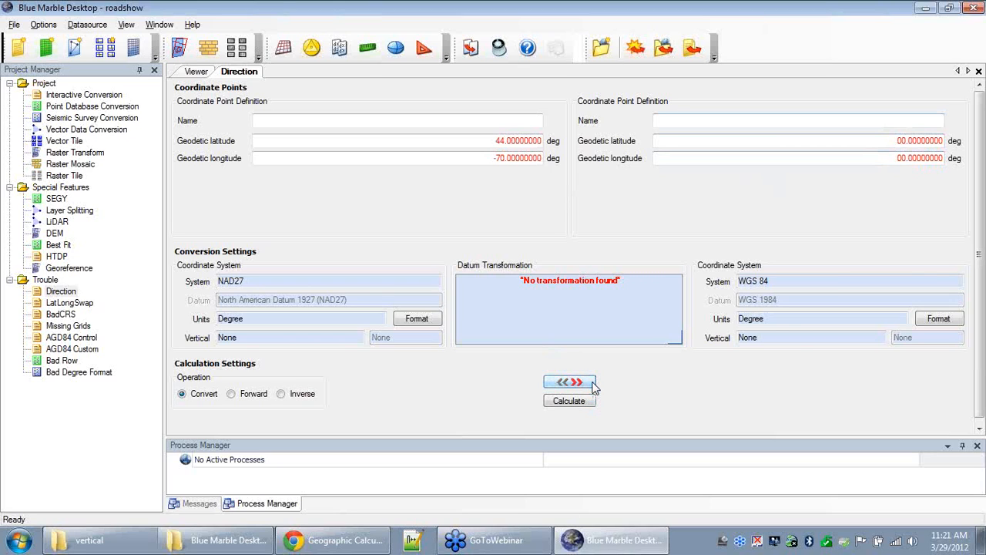
Step: Apply the NAD27 to WGS84 Continental USA transformation to the Direction job and calculate the converted point
click(560, 302)
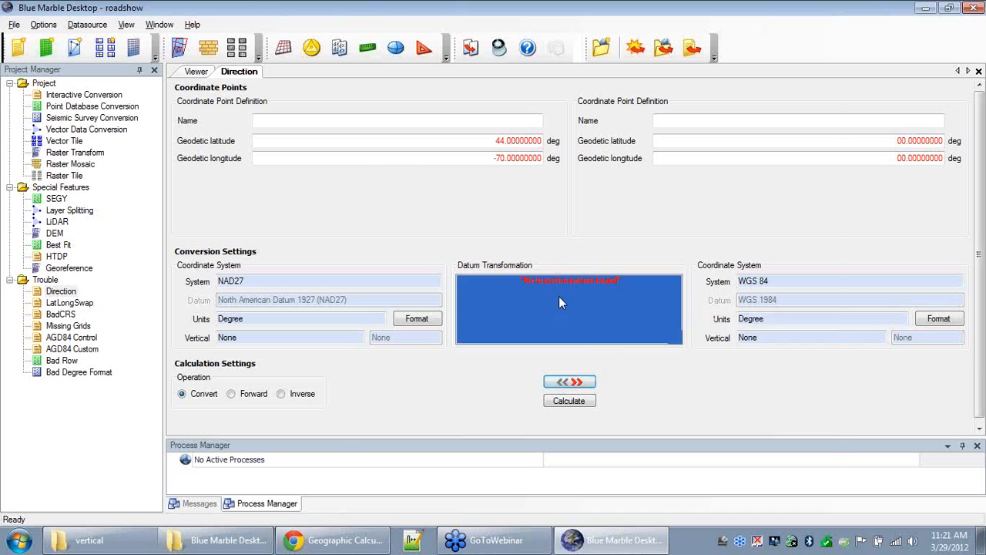
click(560, 303)
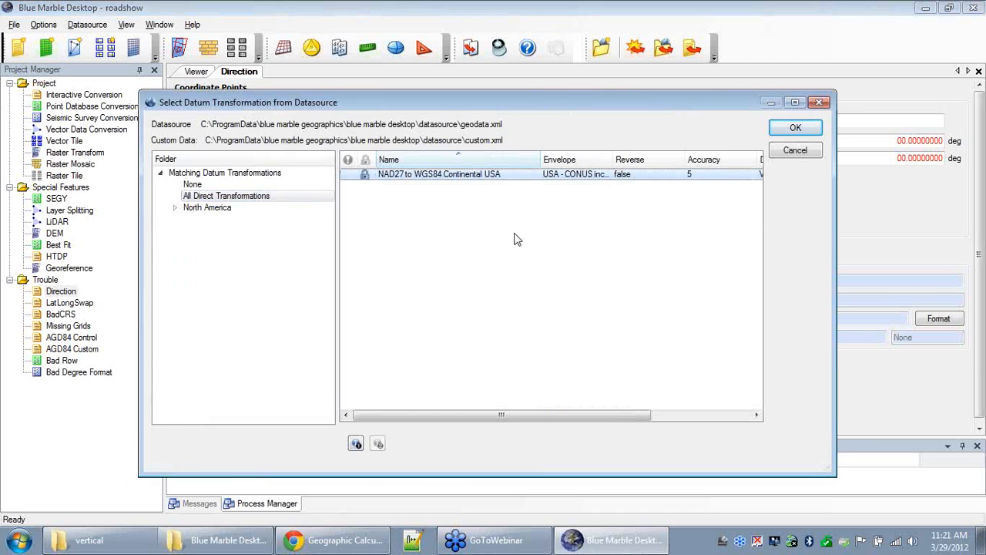
click(794, 128)
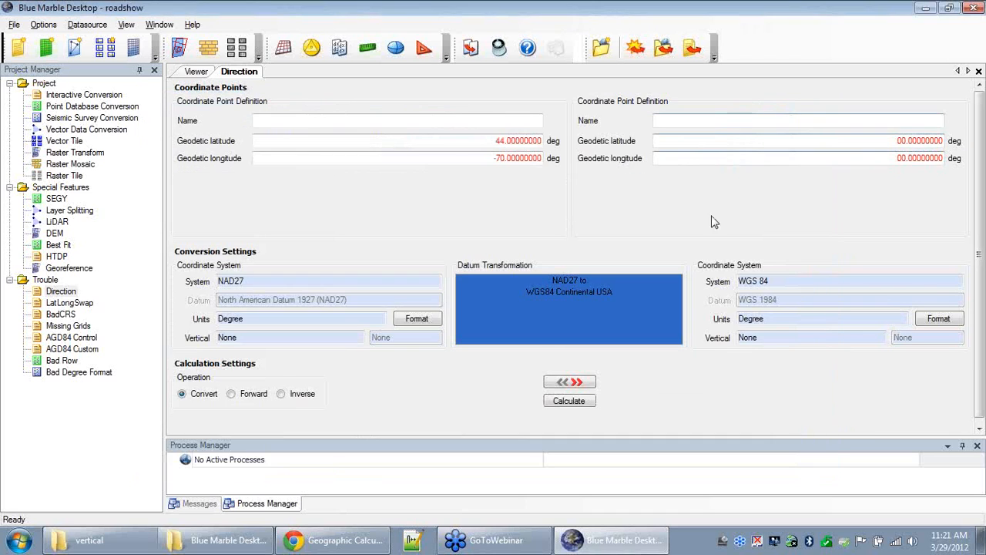
click(569, 402)
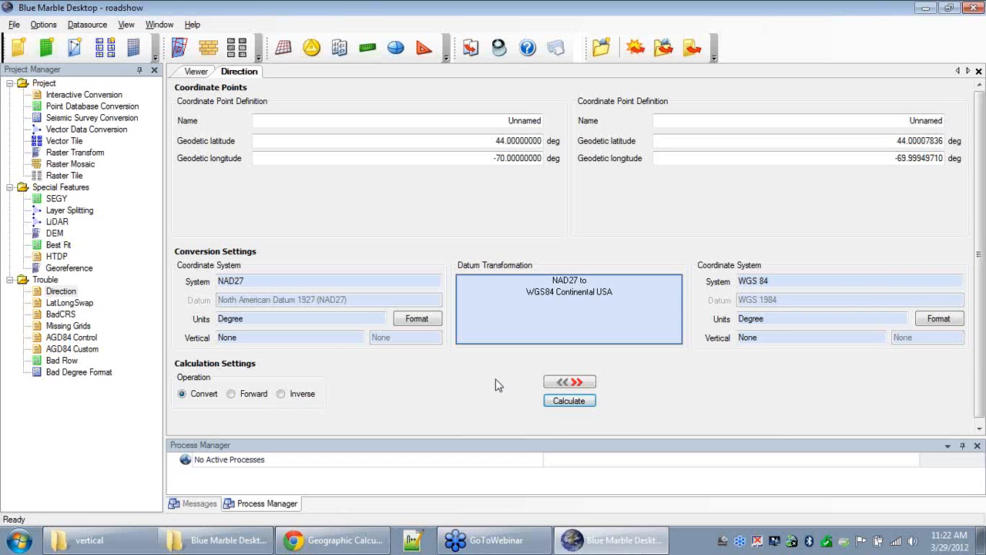
Step: Open the LatLongSwap job, try to select a datum transformation, and check the source point's latitude and longitude values
double_click(69, 302)
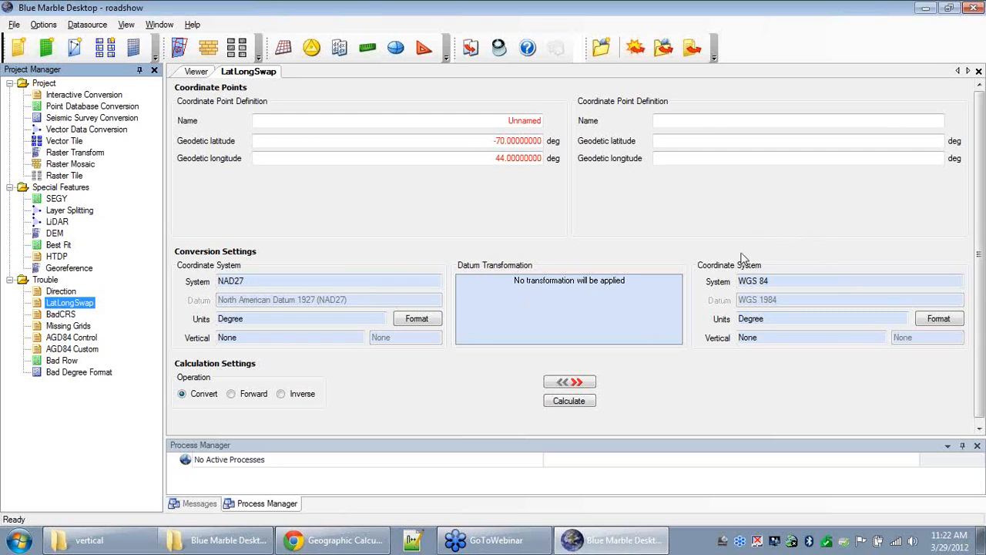
click(570, 295)
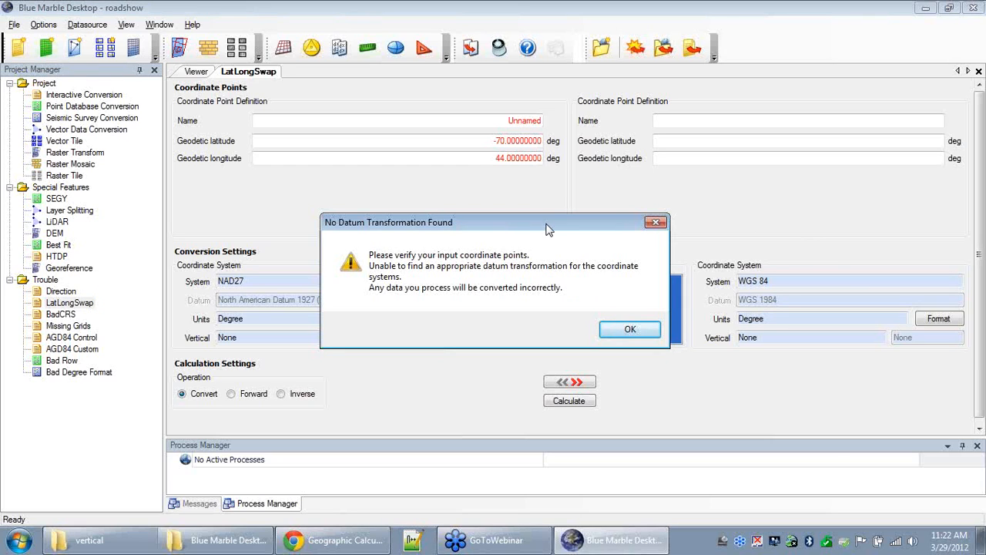
click(654, 223)
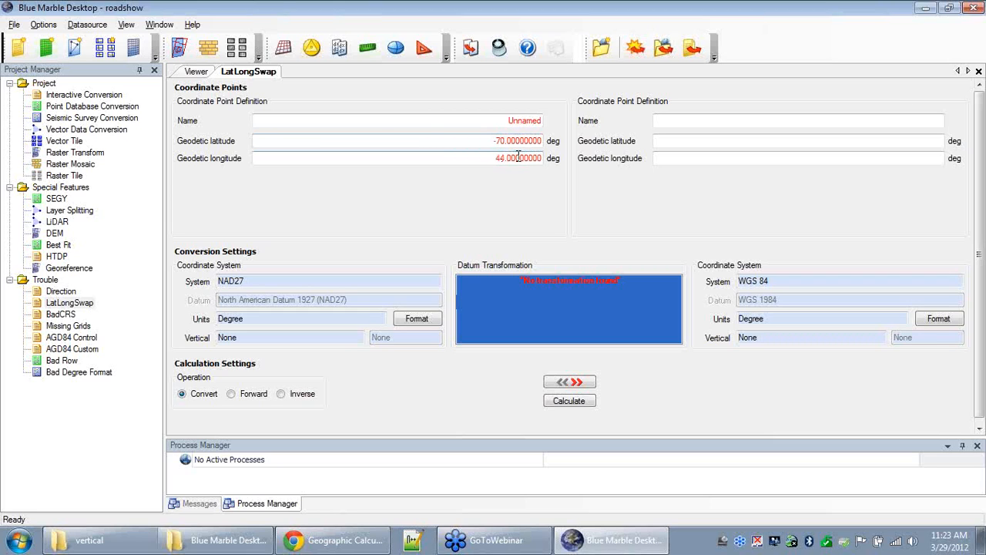
drag(497, 158, 540, 158)
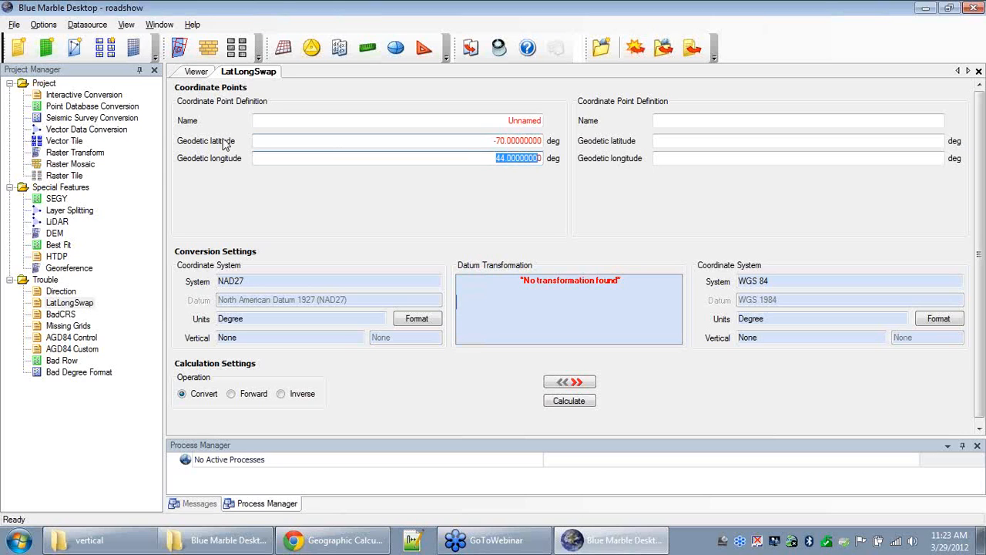
drag(482, 141, 547, 143)
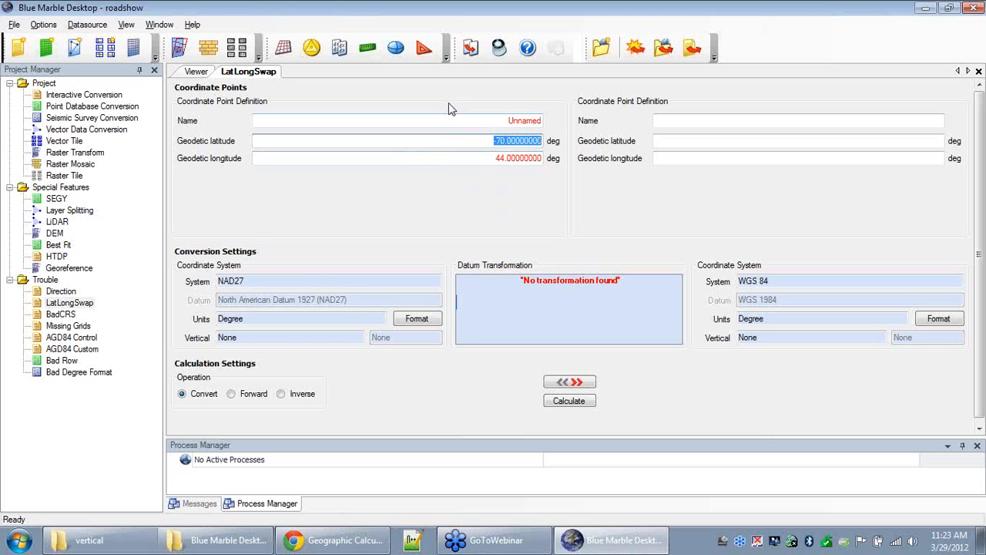
Step: Inspect the definition of the LatLongSwap job's source system NAD27 and check its envelope's minimum and maximum points
right_click(313, 282)
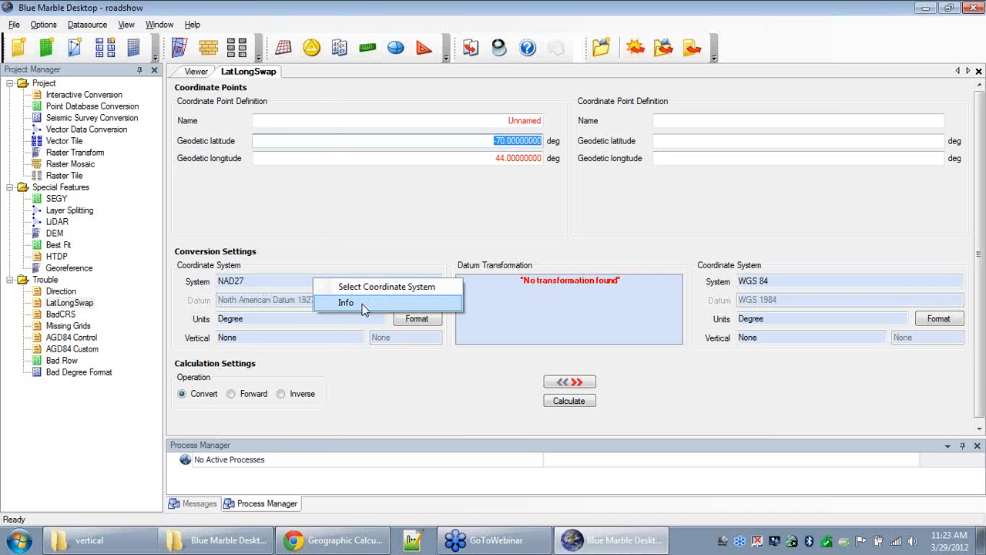
click(364, 308)
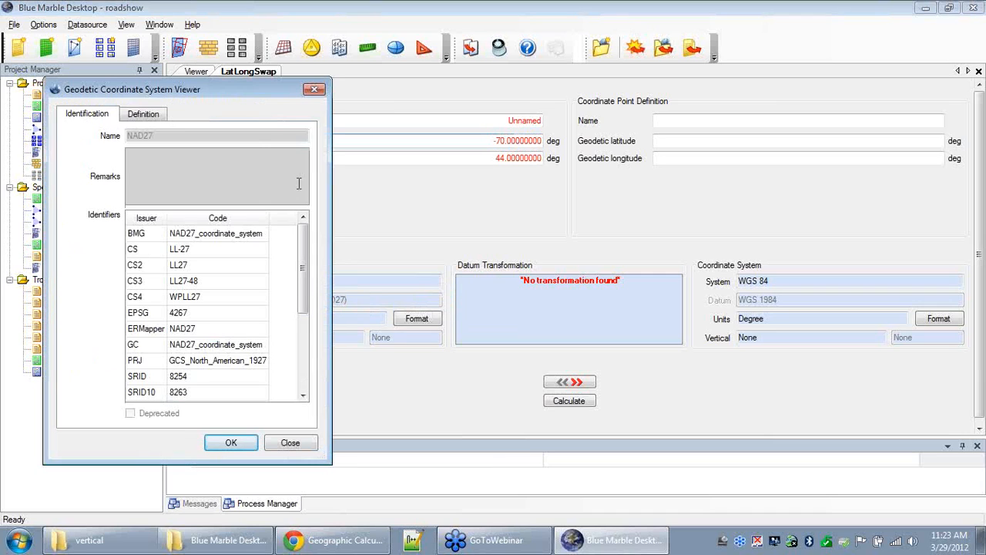
click(143, 115)
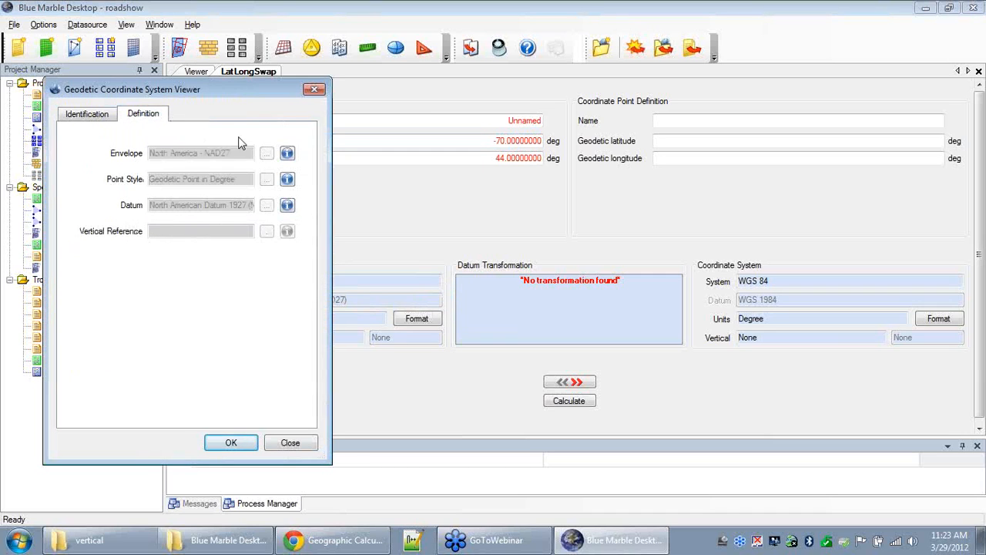
click(287, 154)
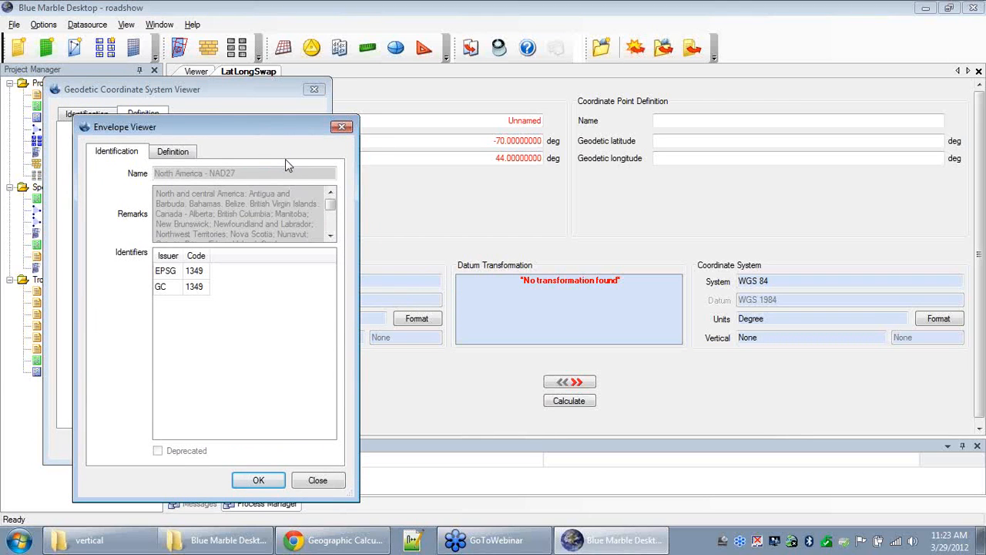
click(185, 157)
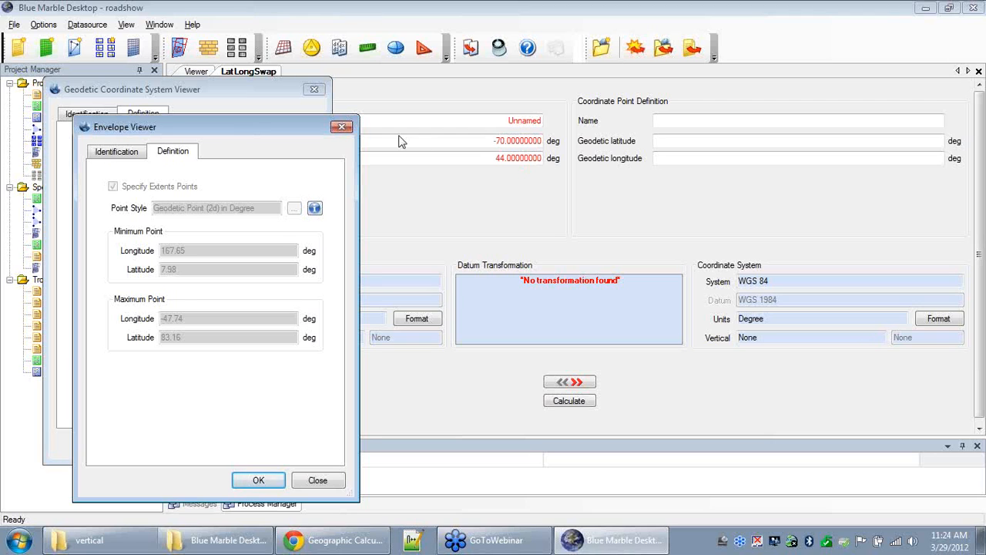
click(342, 127)
click(314, 89)
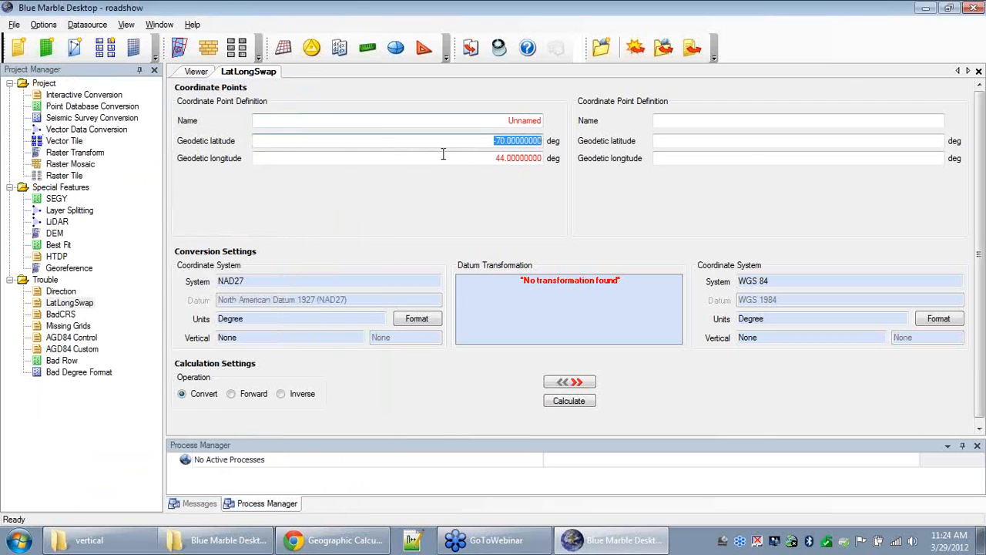
Step: Swap the source point's coordinates so the latitude is 44 and the longitude is -70 degrees, leaving the point name blank
drag(494, 140, 551, 146)
key(ctrl+c)
key(Delete)
click(506, 119)
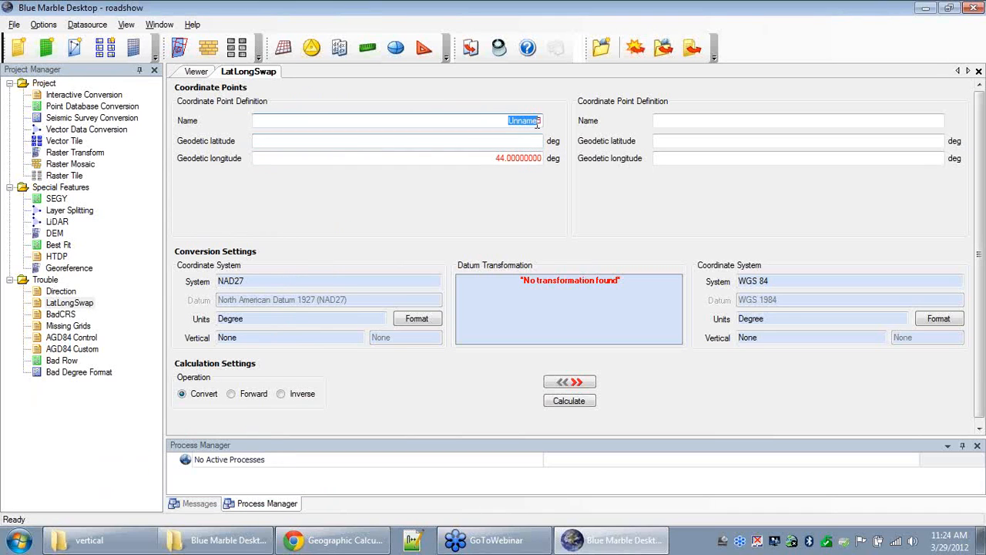
key(ctrl+v)
drag(496, 157, 552, 162)
key(ctrl+x)
click(511, 140)
key(ctrl+v)
drag(489, 121, 546, 123)
key(Delete)
click(528, 158)
key(ctrl+v)
Step: Apply the NAD27 to WGS84 Continental USA datum transformation to the LatLongSwap job
double_click(560, 307)
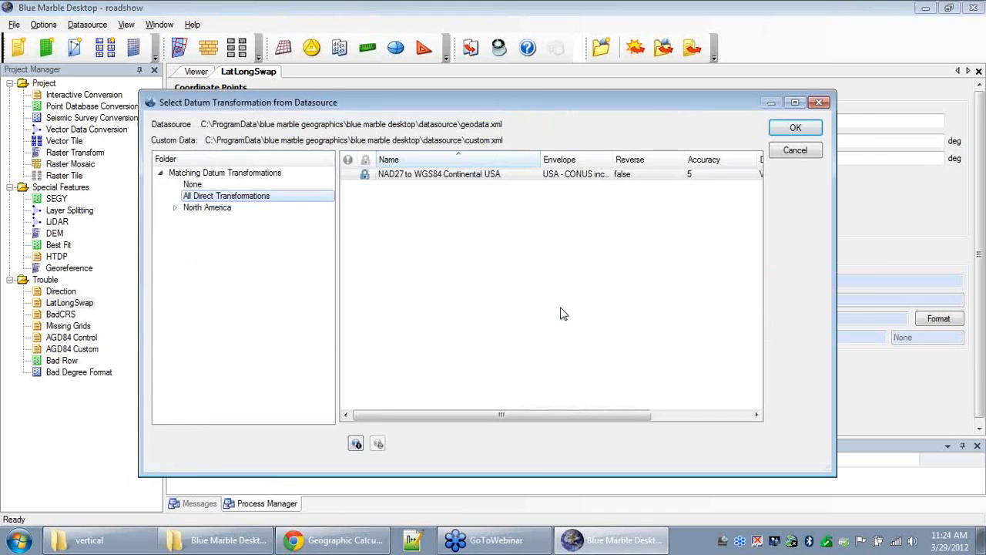
click(475, 177)
click(795, 127)
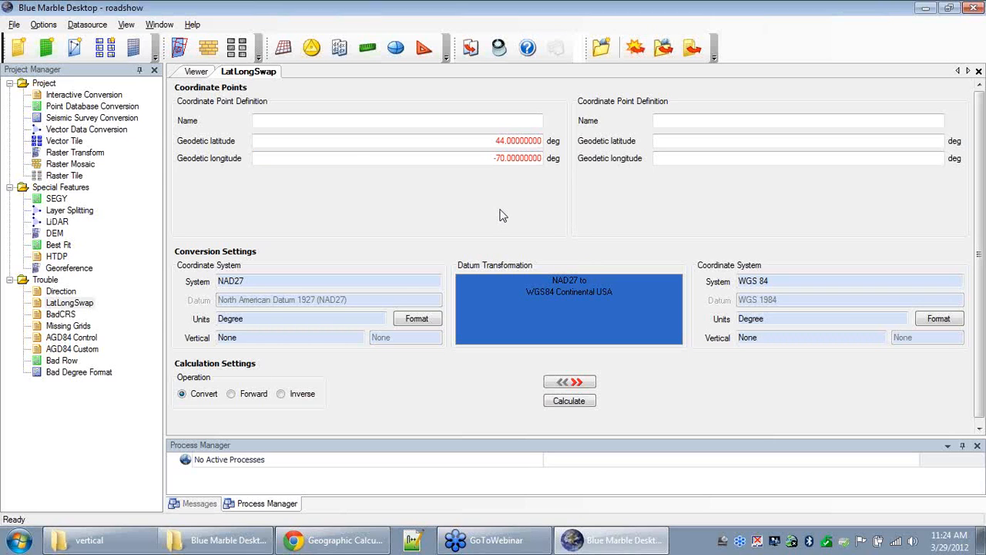
Step: Review the input data of the Point Database Conversion job and the points of the Interactive Conversion job
double_click(121, 112)
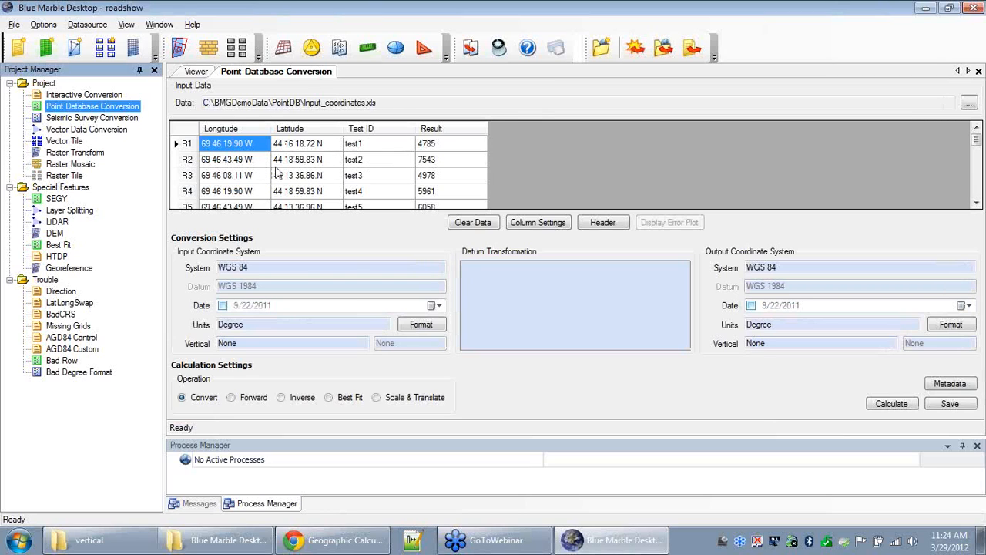
click(85, 96)
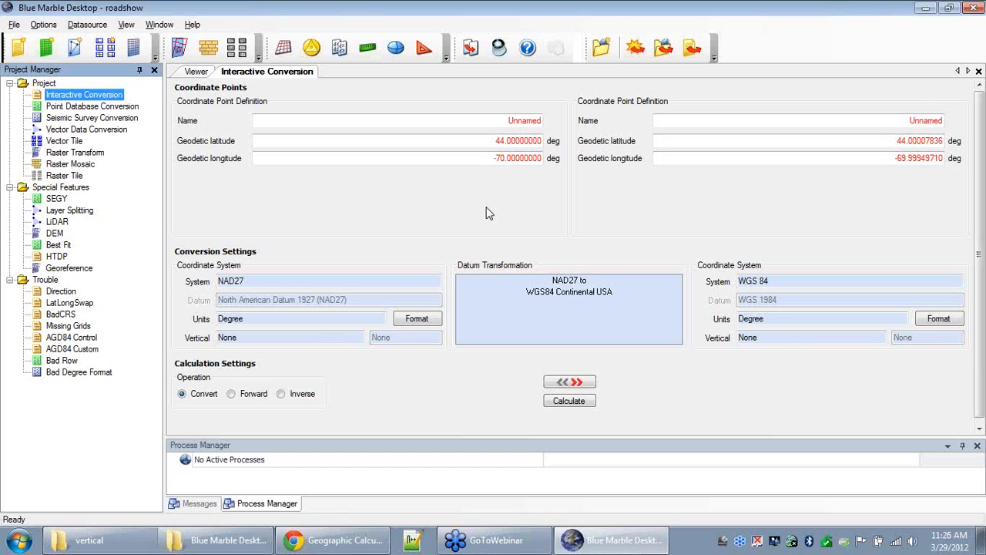
Step: Open the AGD84 Control job and examine the identifiers, method and parameters of the AGD84 to GDA94 (2) transformation
click(61, 340)
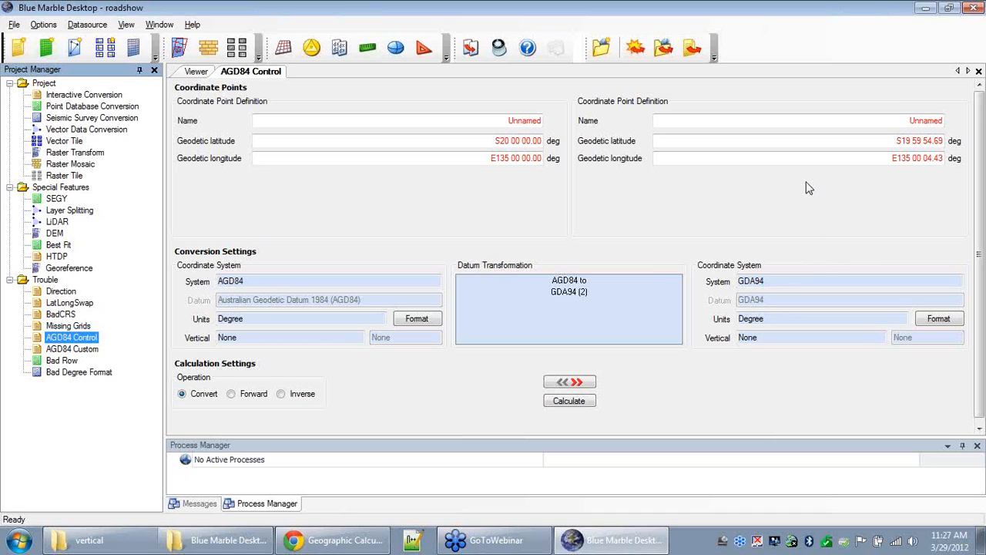
double_click(546, 308)
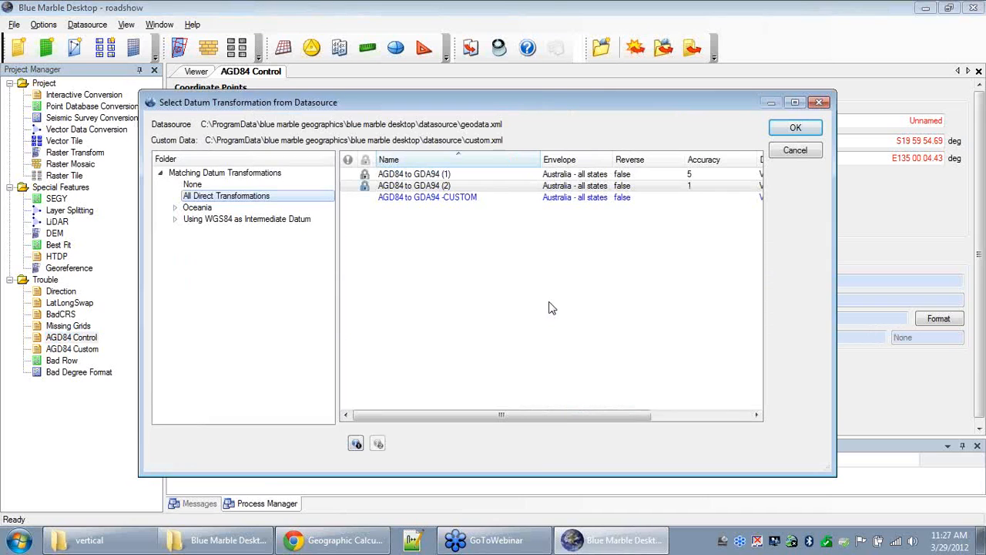
click(432, 186)
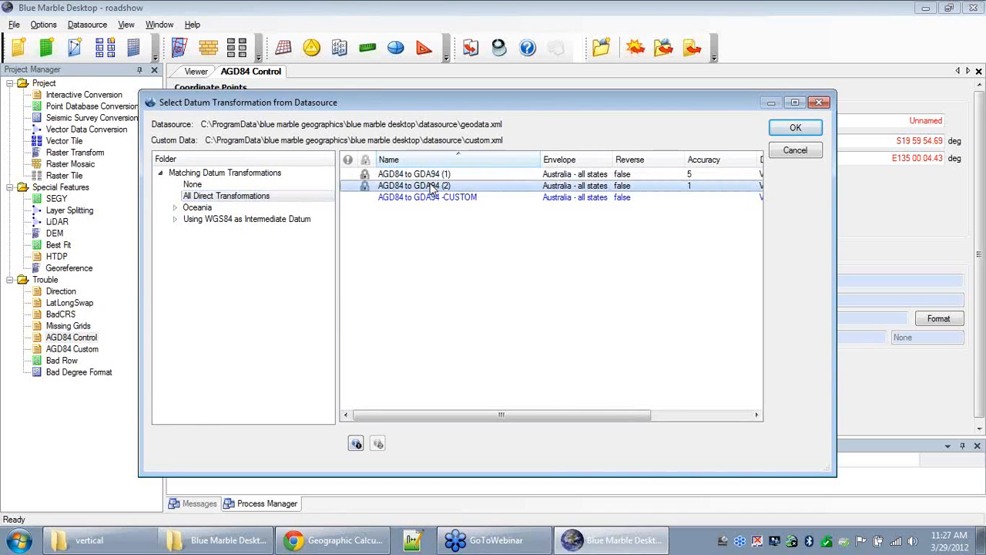
right_click(432, 186)
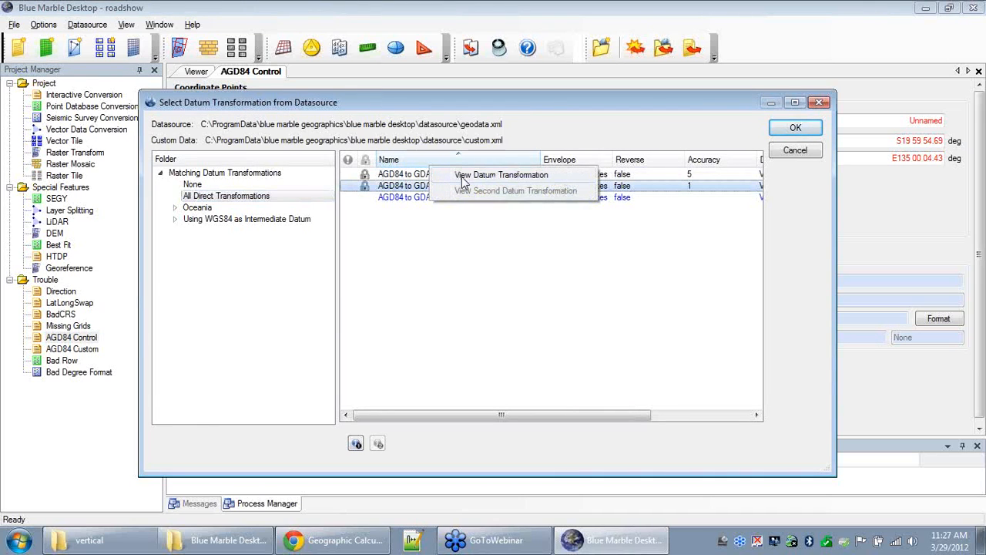
click(463, 178)
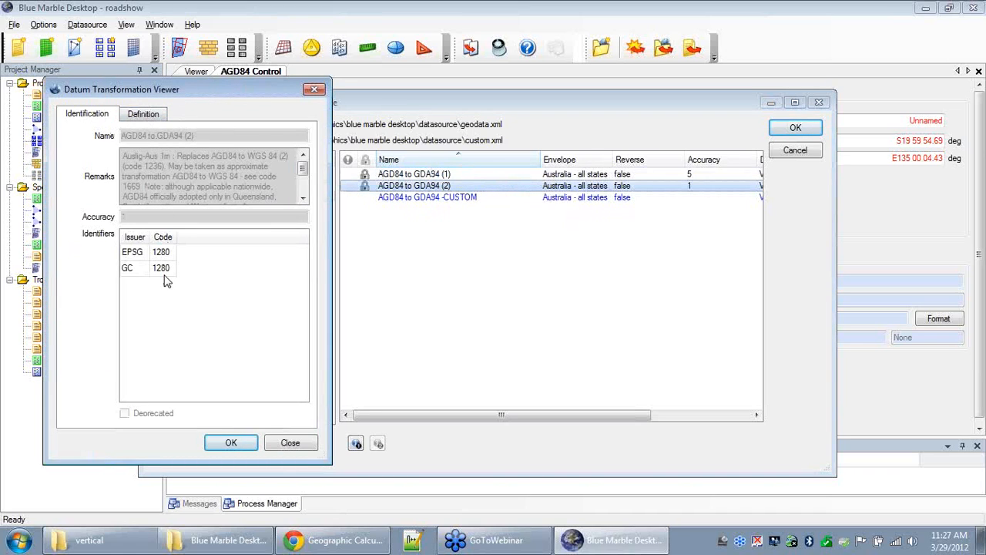
click(157, 117)
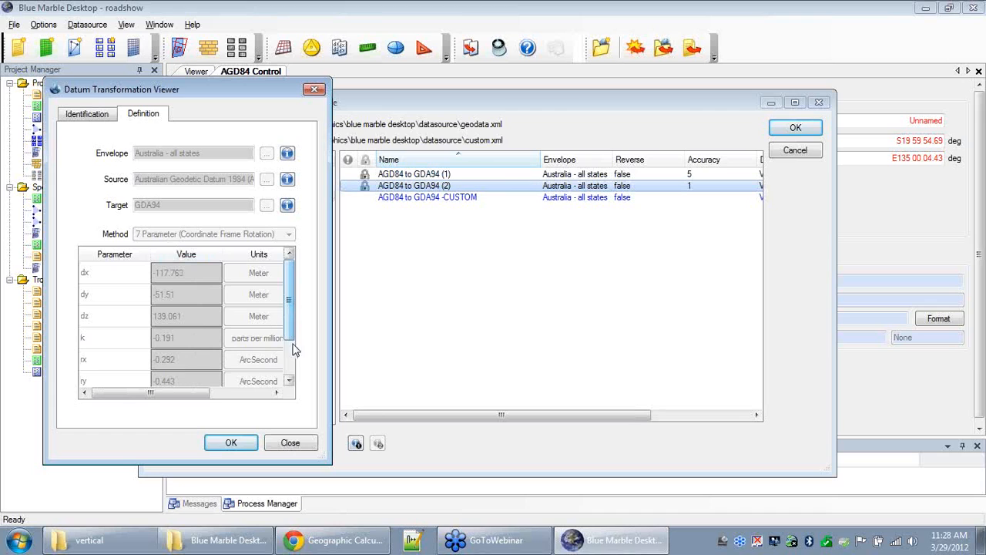
drag(330, 461, 349, 503)
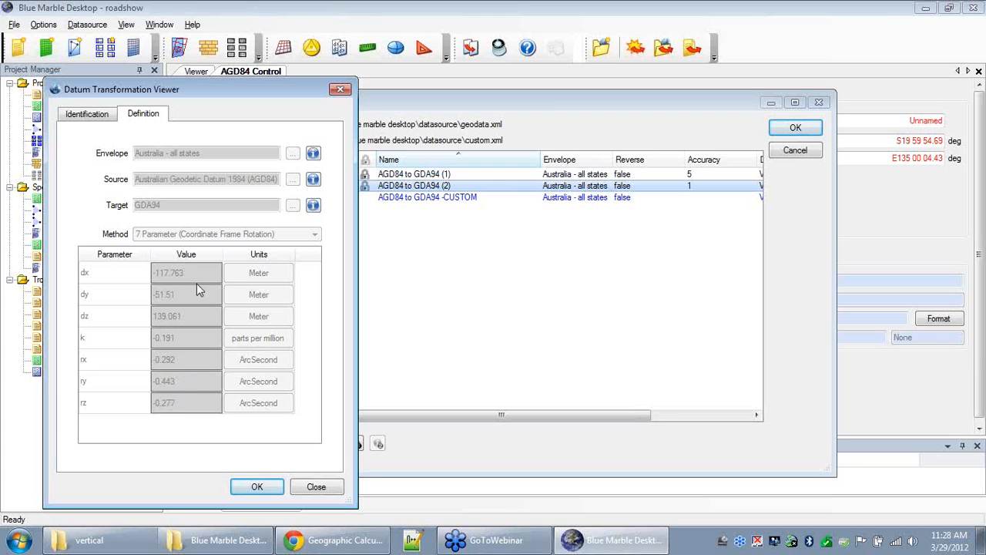
click(315, 487)
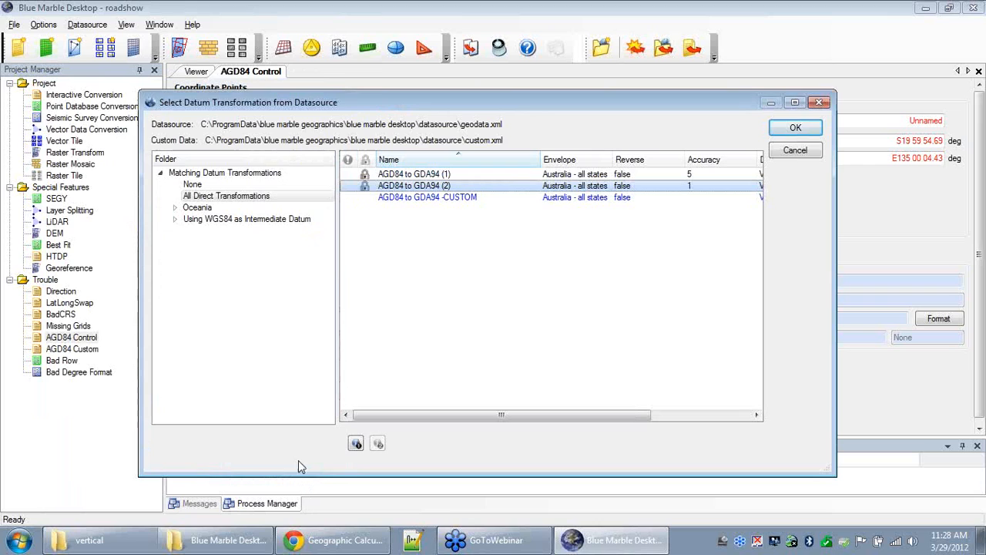
Step: Examine the rotation method and parameters of the AGD84 to GDA94 -CUSTOM transformation, leaving the AGD84 Control job's selection as it is
click(416, 198)
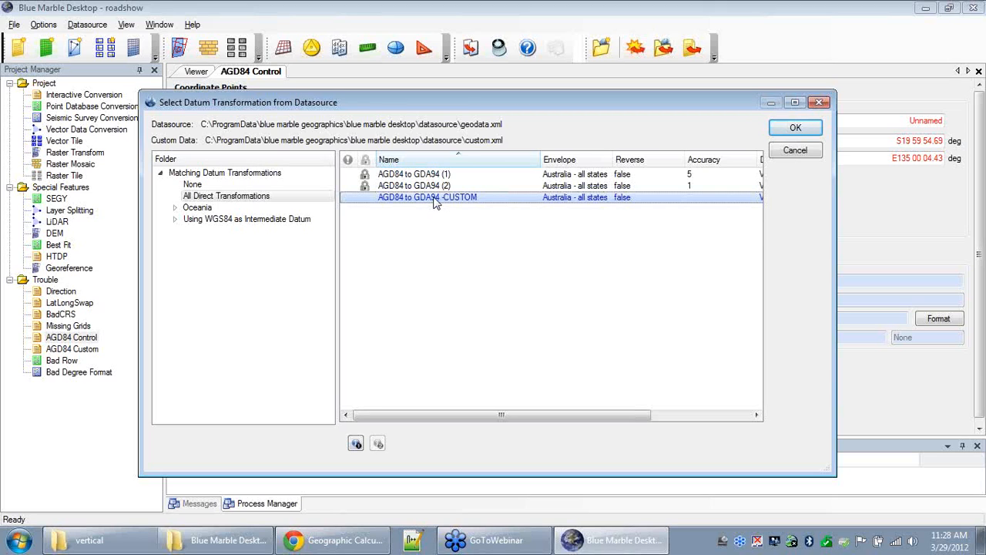
right_click(436, 179)
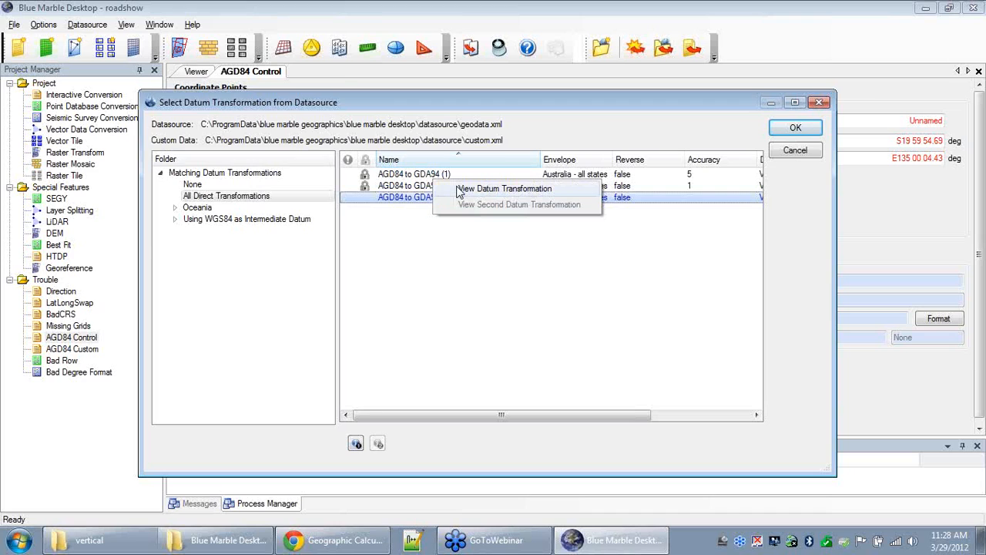
click(456, 189)
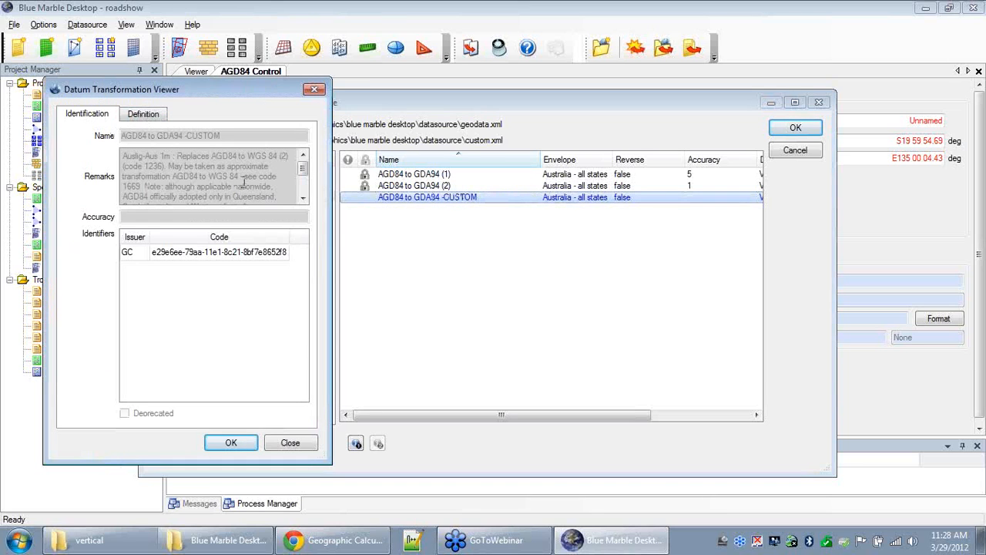
click(150, 114)
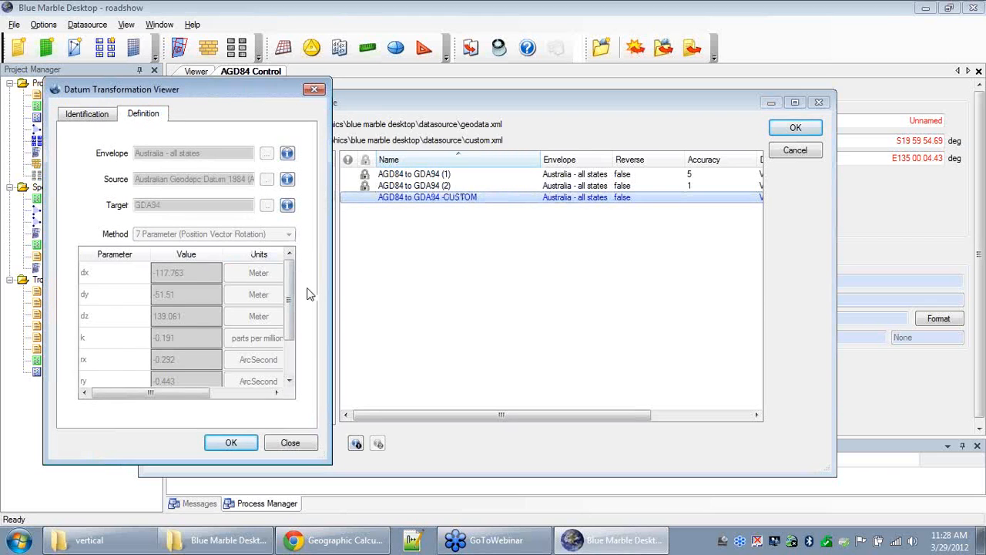
scroll(289, 285, down, 1)
drag(326, 459, 348, 501)
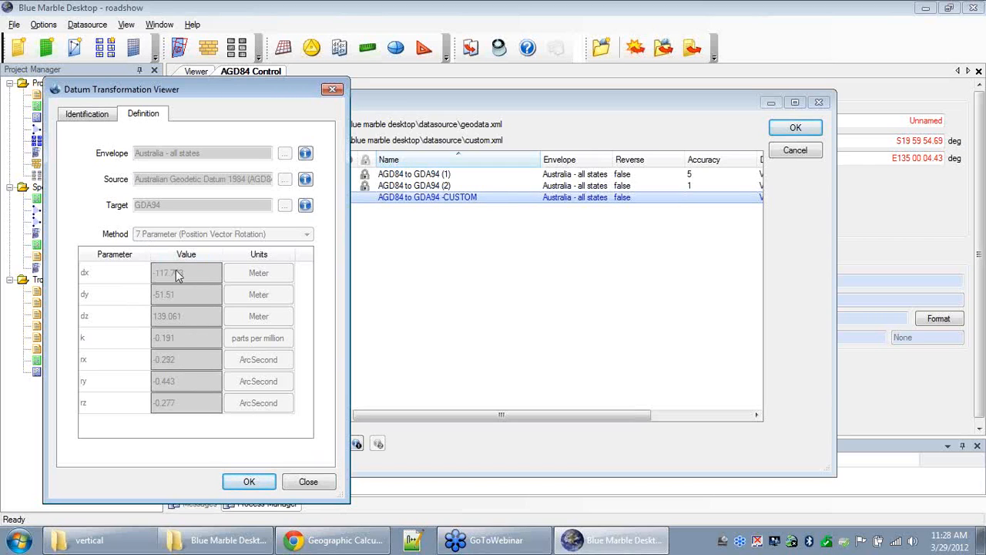
click(249, 482)
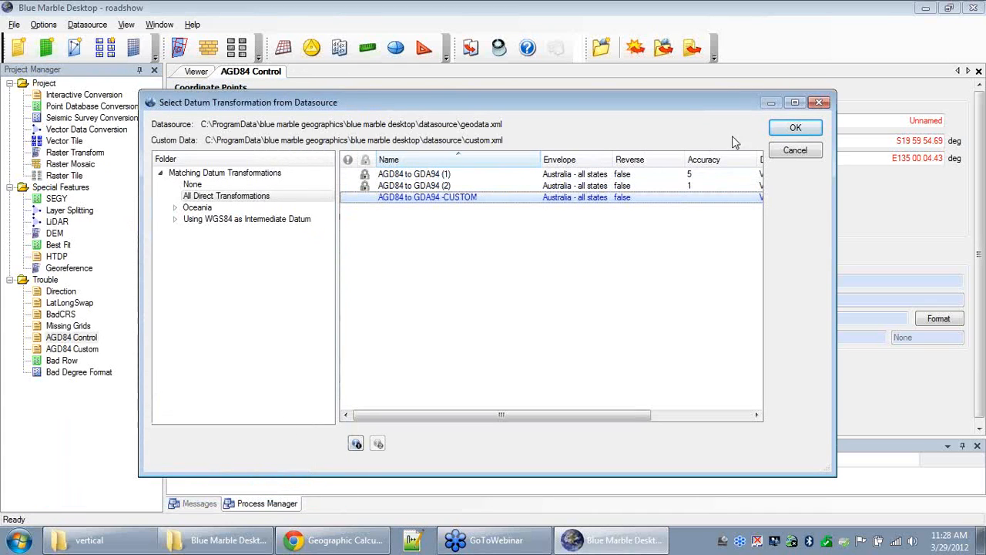
click(820, 103)
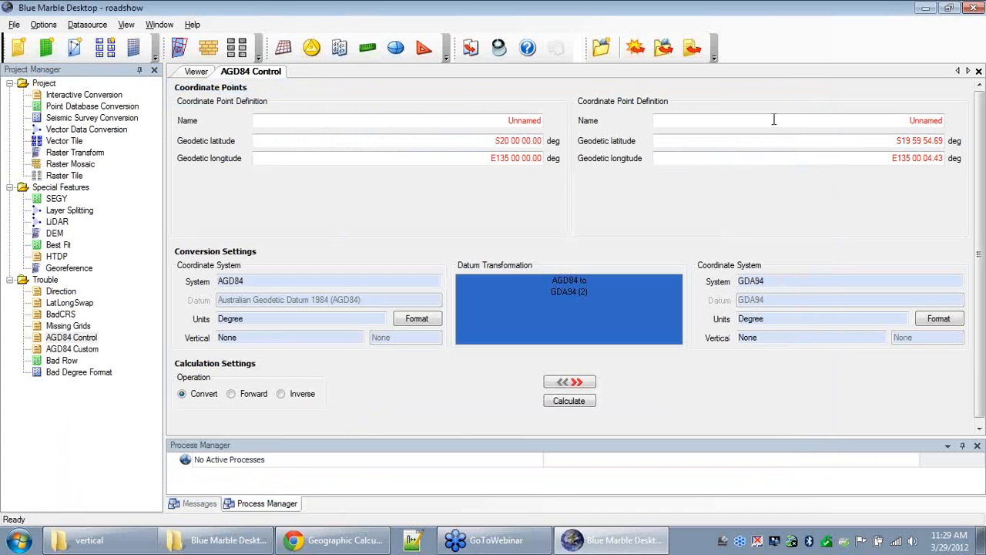
Step: Open the AGD84 Custom job, apply the AGD84 to GDA94 -CUSTOM transformation and calculate the converted point
click(77, 349)
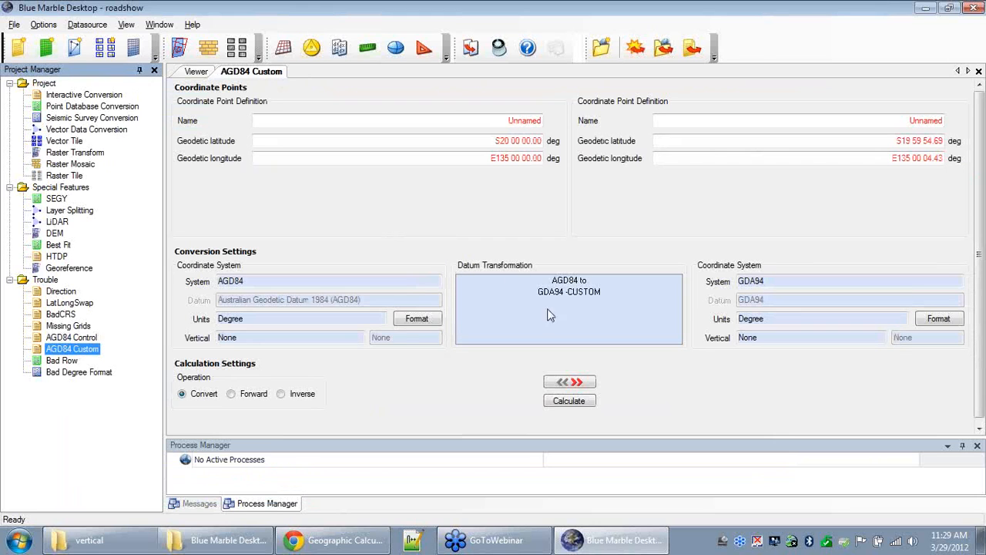
double_click(584, 305)
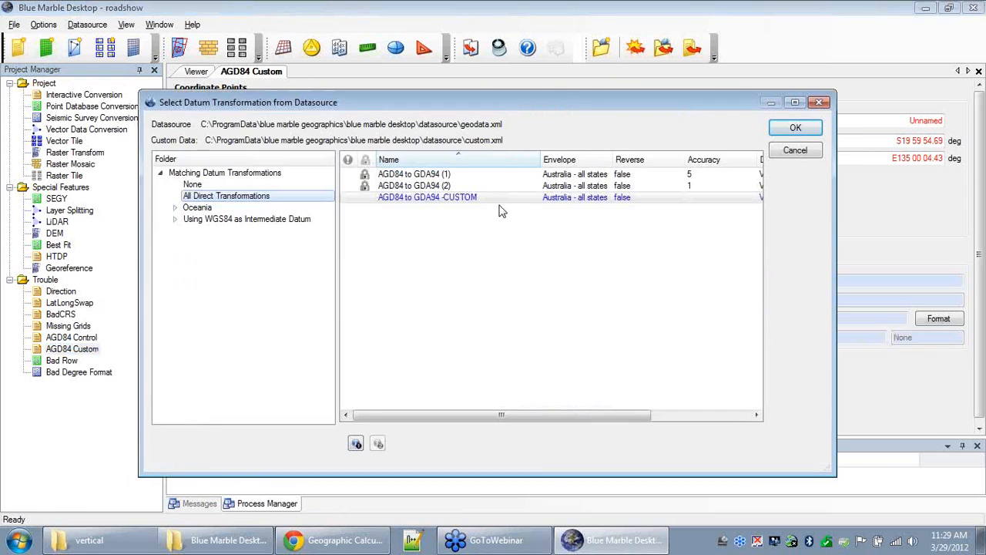
click(451, 199)
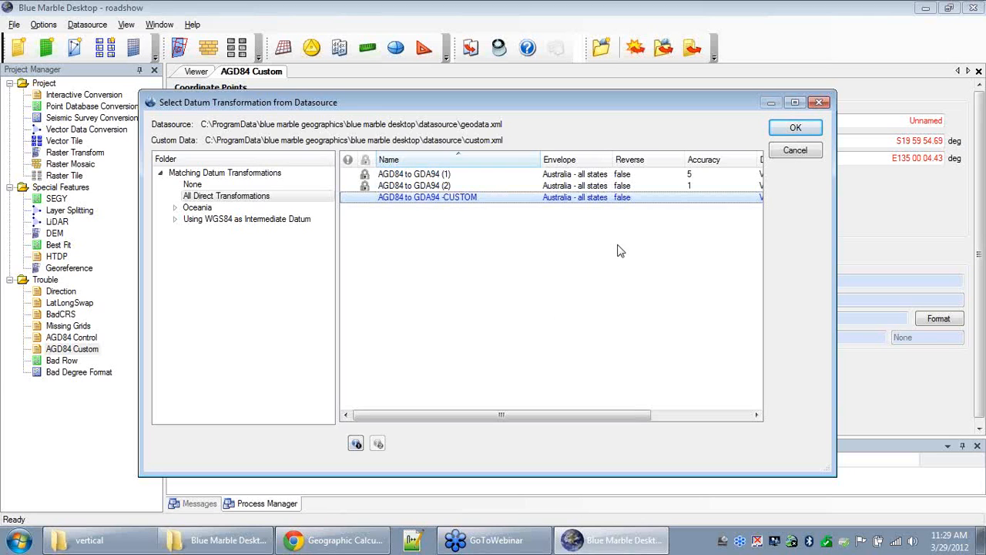
click(794, 129)
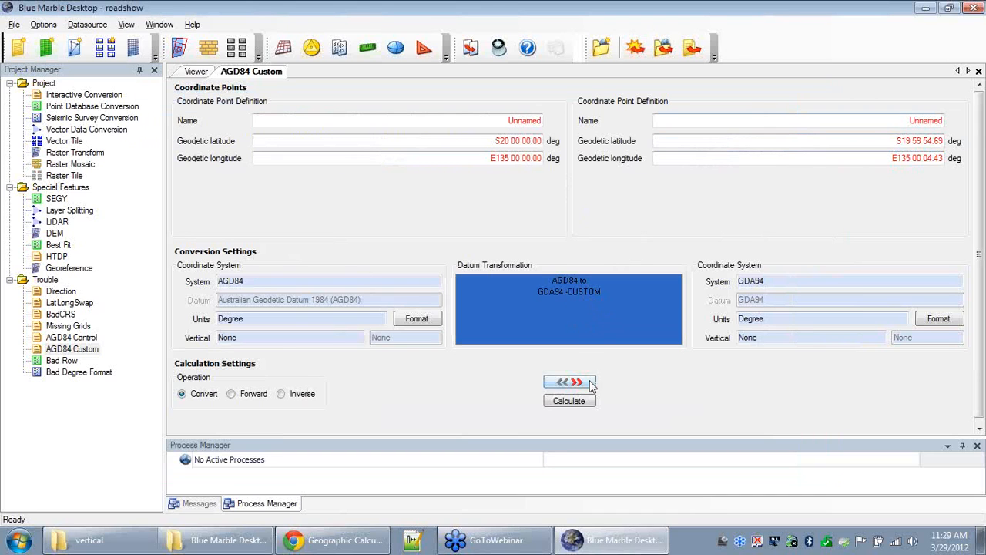
click(588, 403)
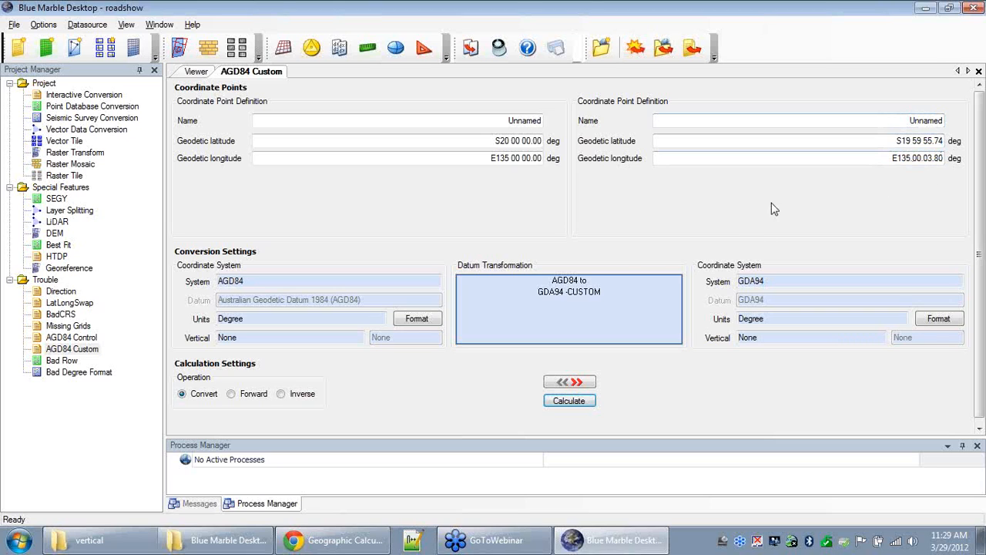
Step: Open the AGD84 Control job and list the Oceania > Australia datum transformation definitions to locate AGD84 to GDA94 -CUSTOM
click(78, 339)
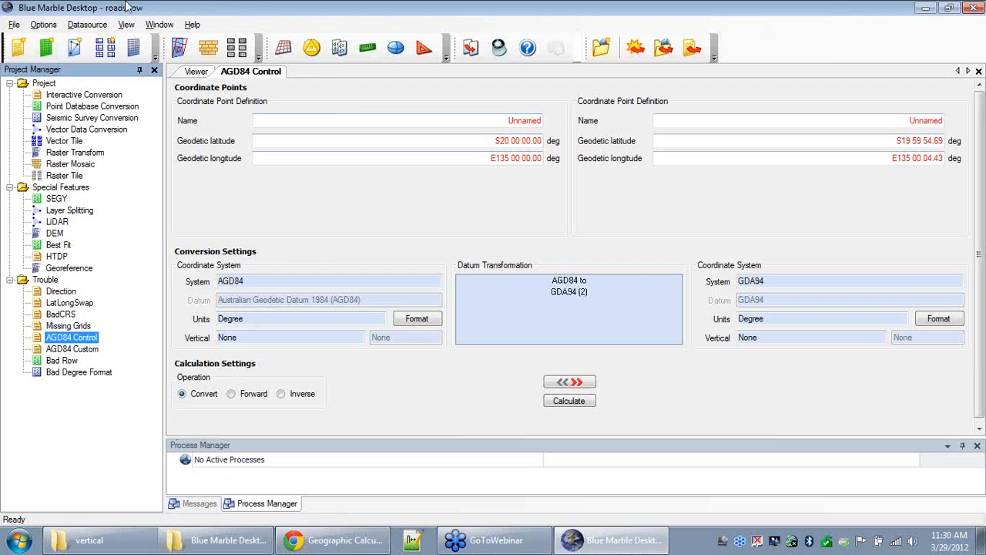
click(91, 25)
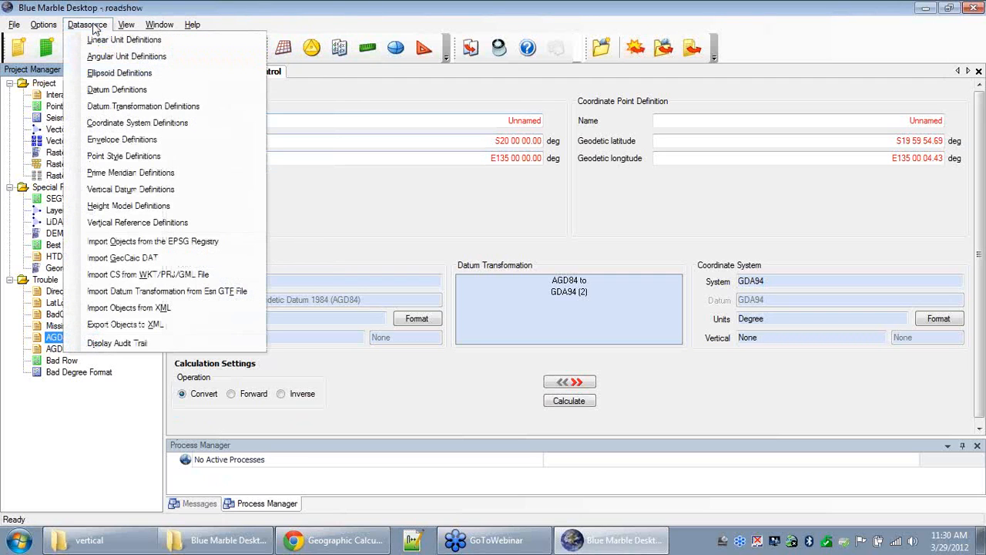
click(207, 107)
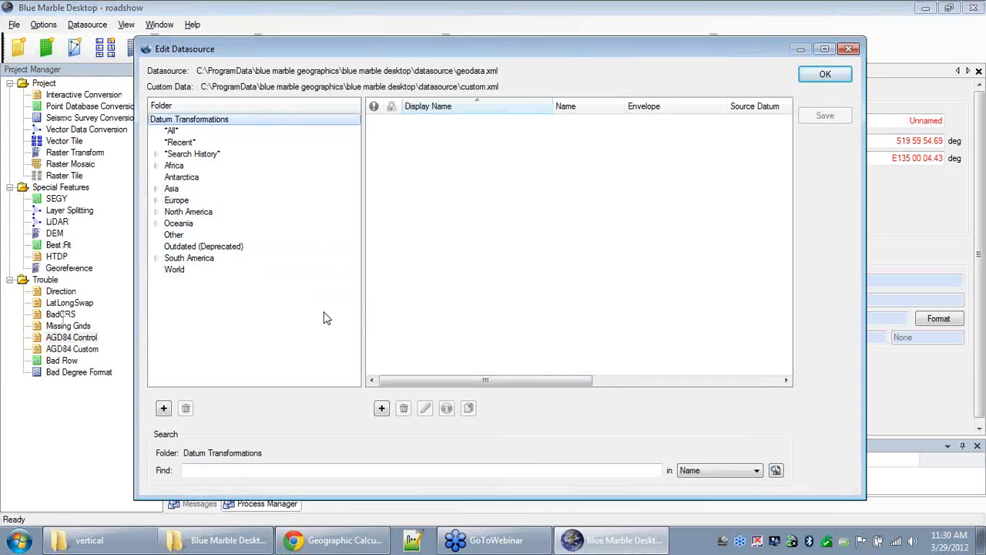
click(156, 224)
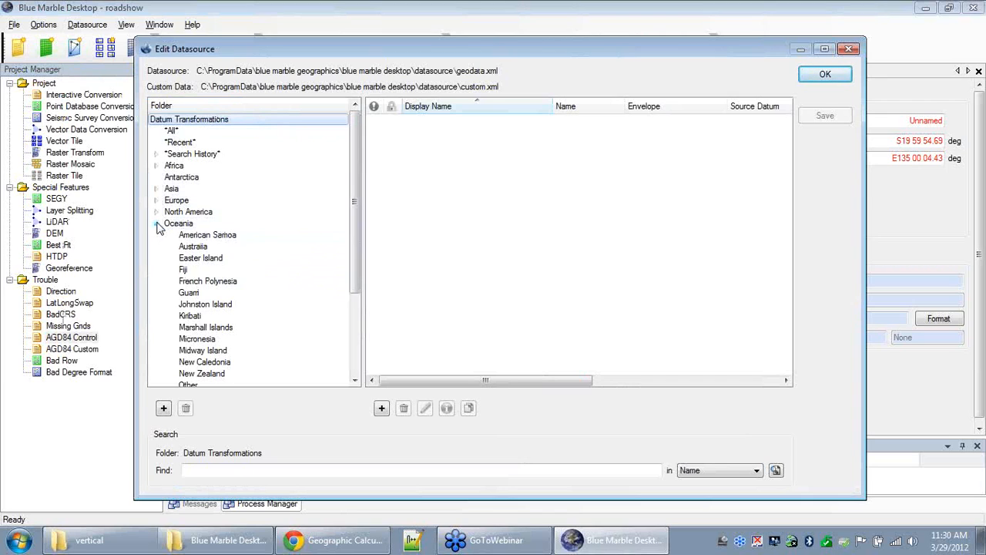
click(194, 248)
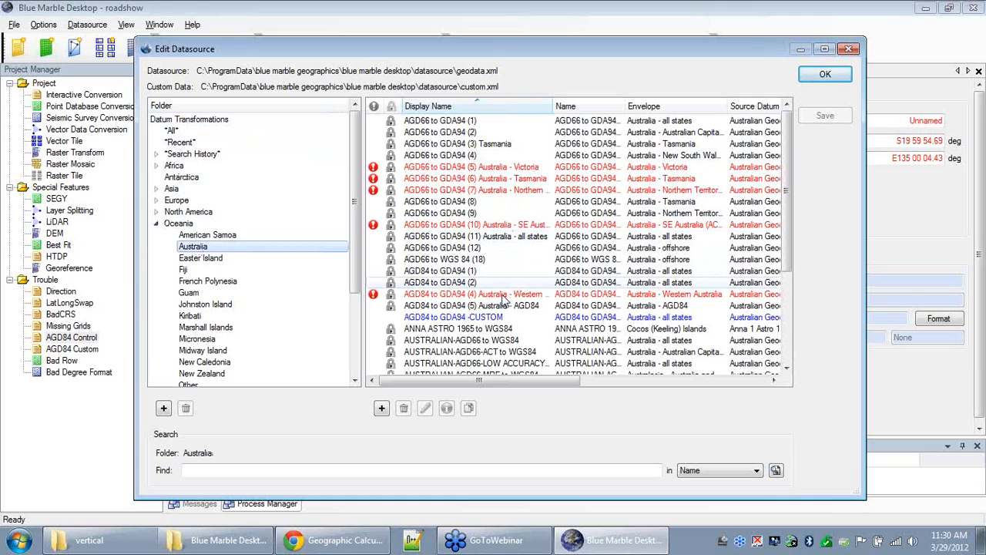
click(491, 318)
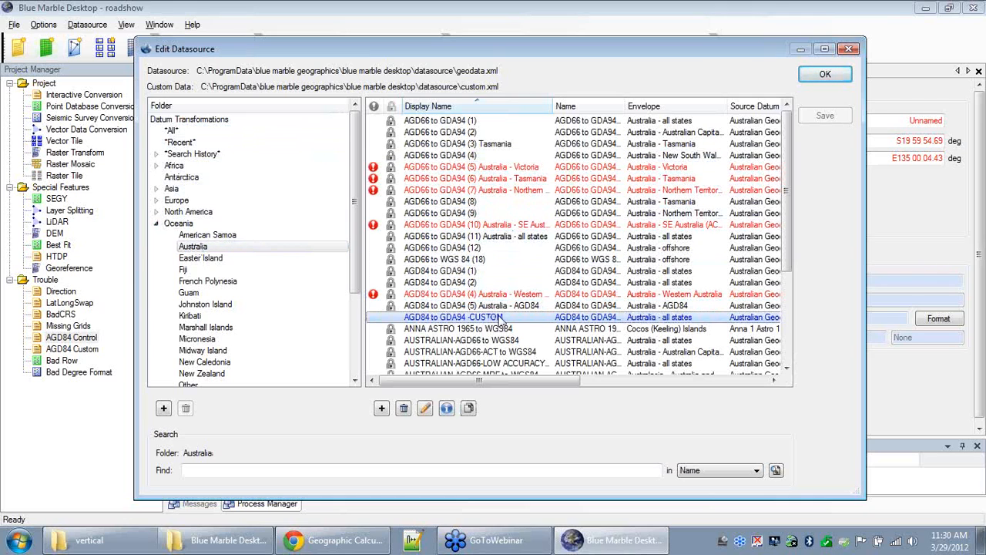
Step: Examine the identifiers, method and parameters of the AGD84 to GDA94 (2) transformation in the datasource
click(473, 283)
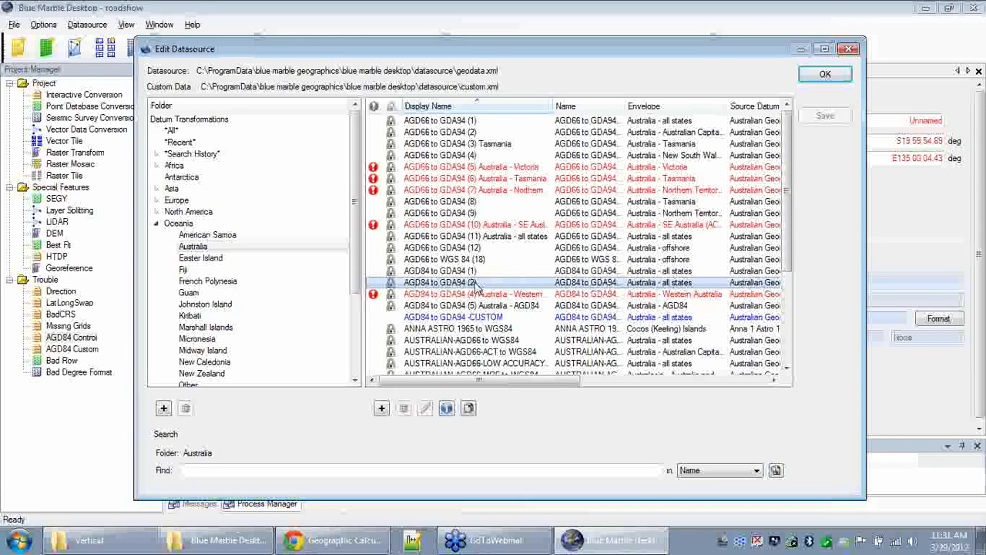
right_click(477, 287)
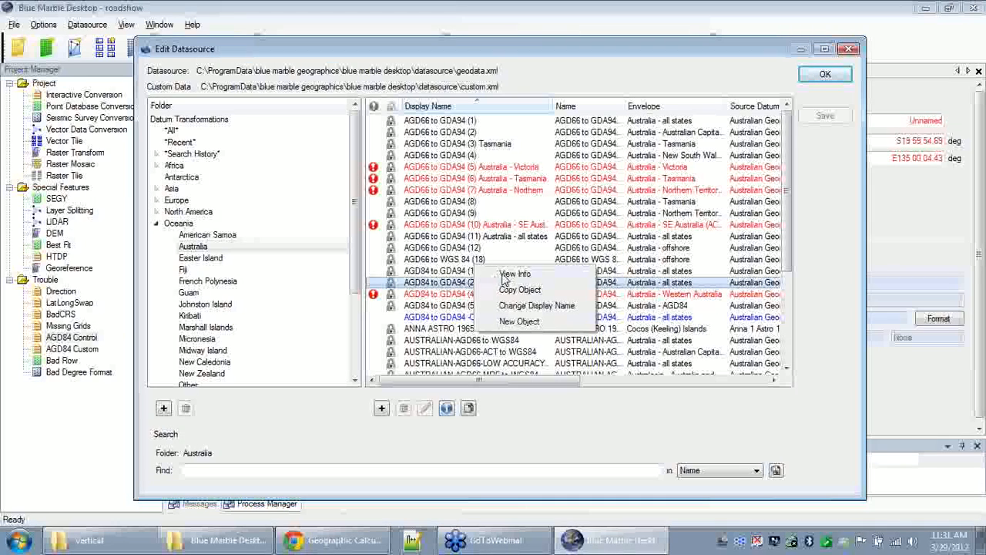
click(501, 274)
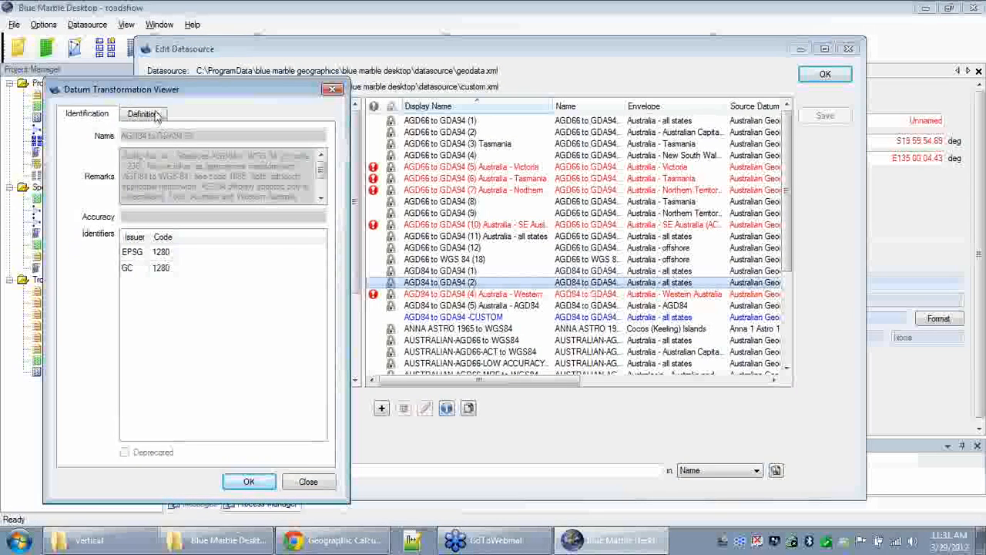
click(154, 116)
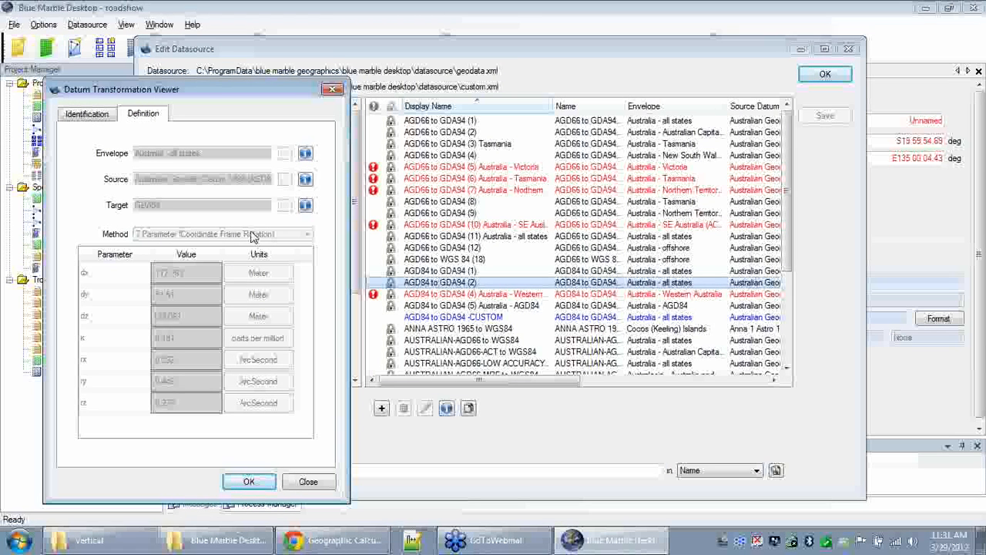
click(332, 90)
Step: Set the AGD84 to GDA94 -CUSTOM transformation's method to 7 Parameter (Coordinate Frame Rotation) and save the change to custom.xml
click(443, 319)
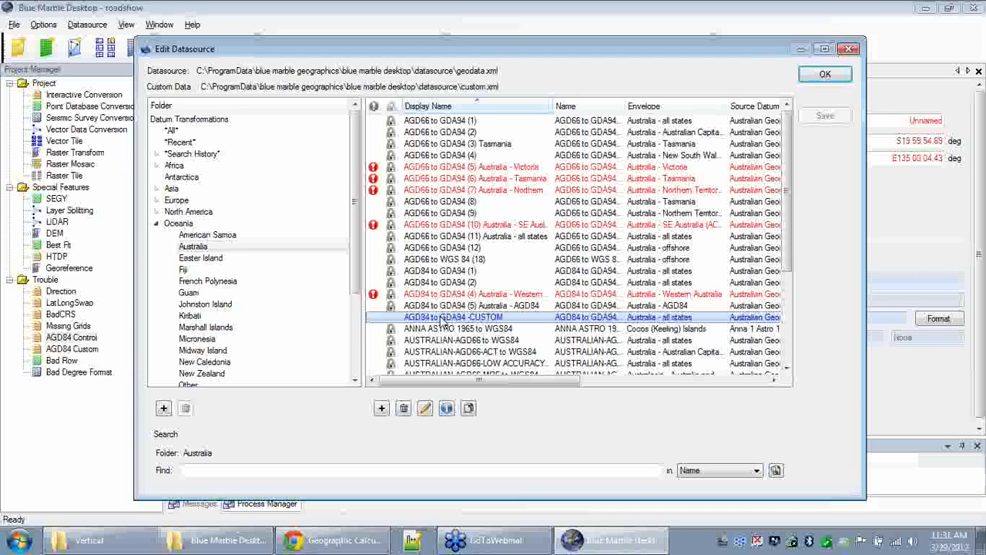
right_click(443, 319)
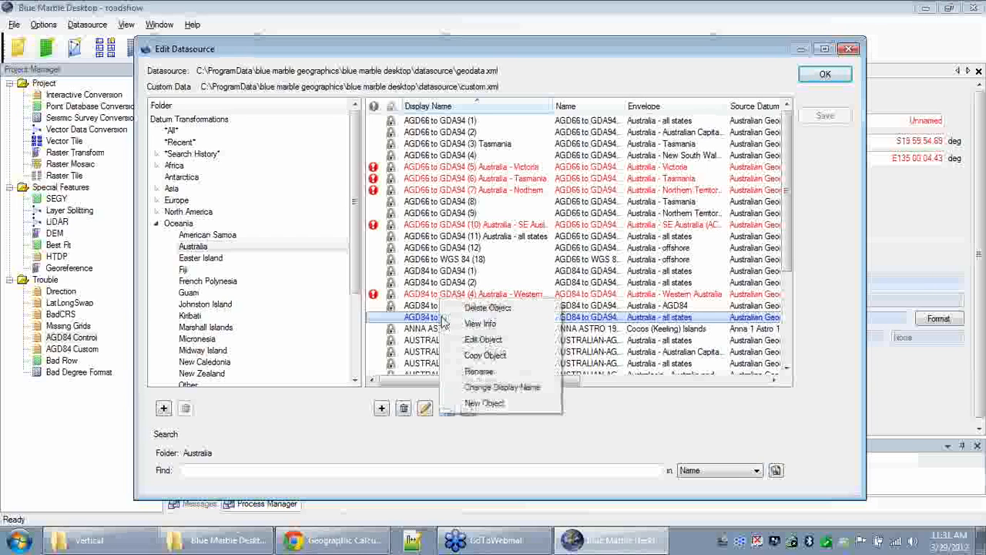
click(478, 340)
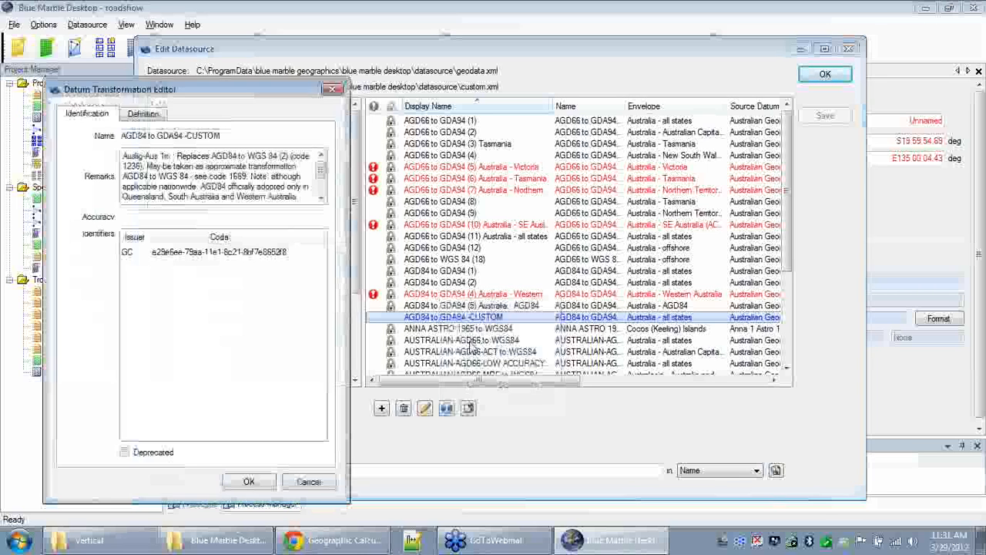
click(129, 115)
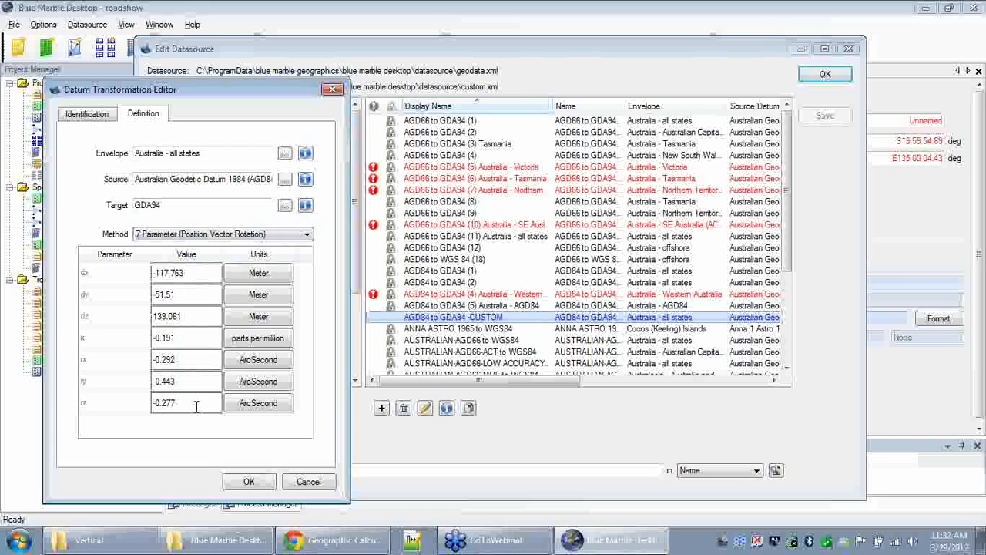
click(305, 234)
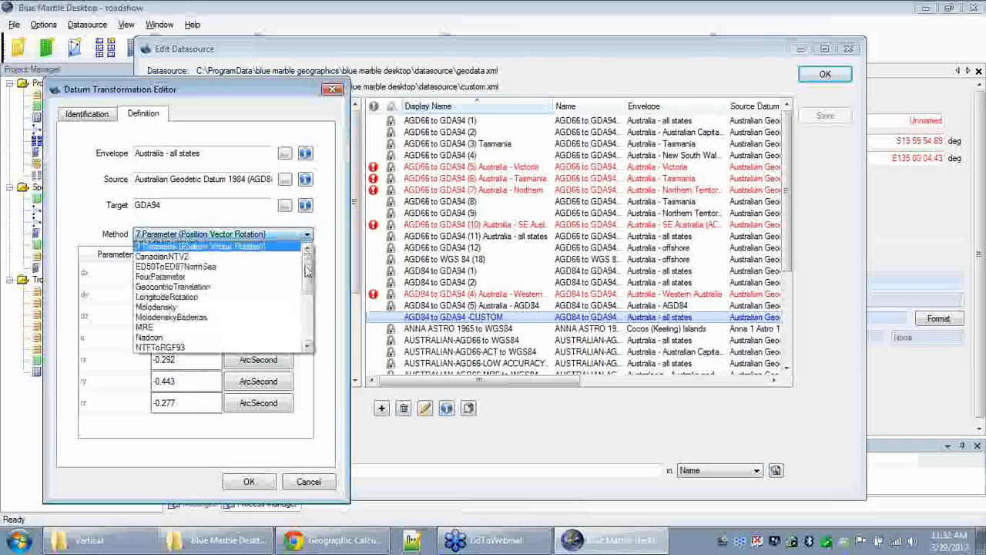
scroll(307, 269, down, 2)
click(305, 301)
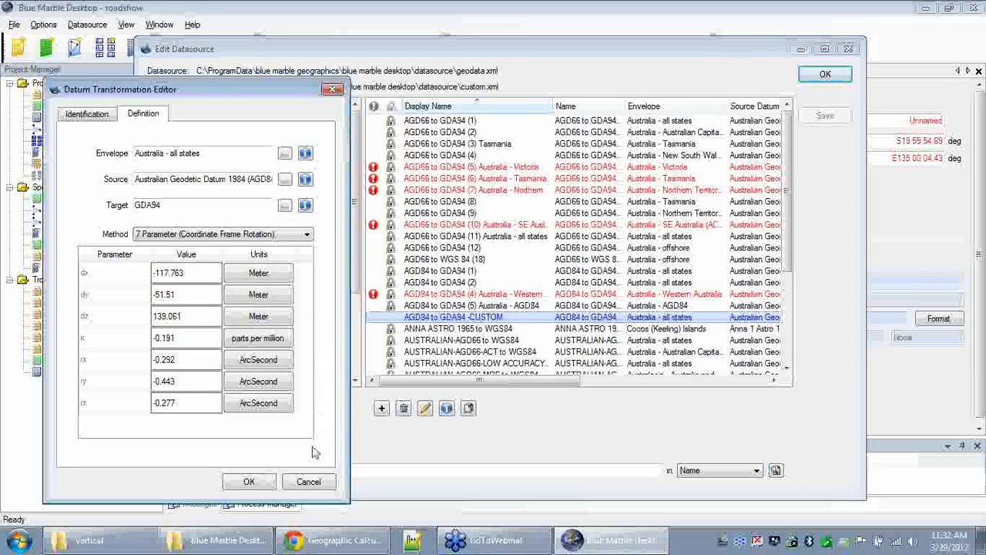
click(249, 482)
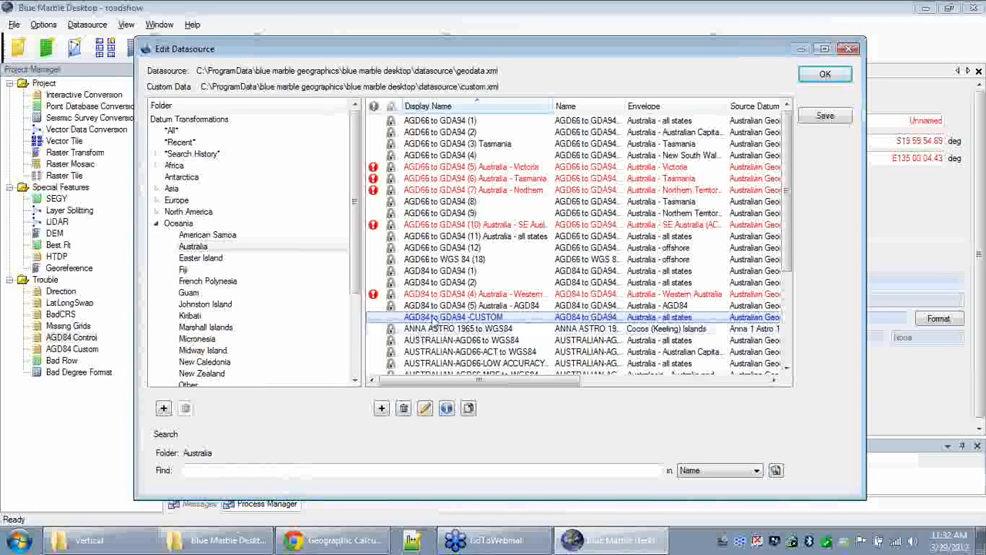
click(825, 115)
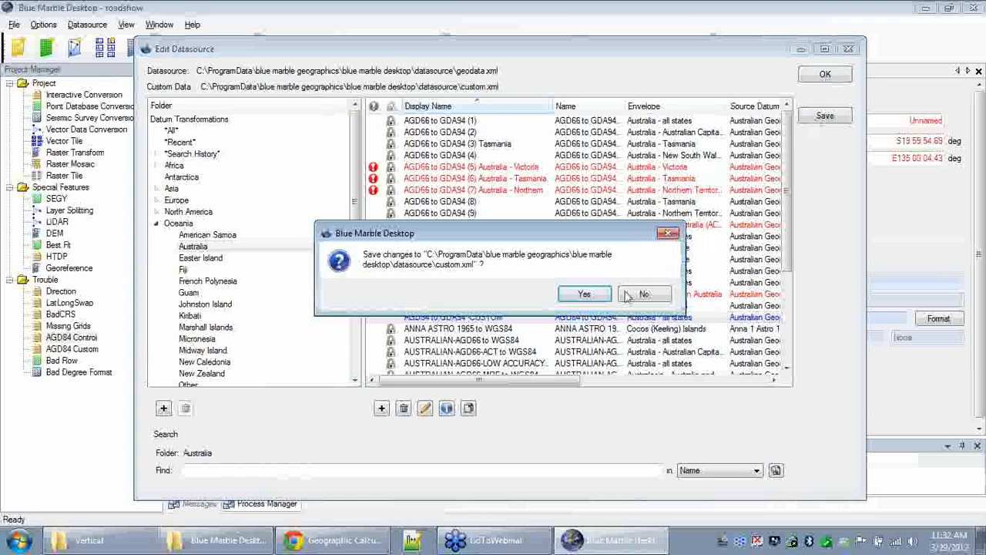
click(574, 293)
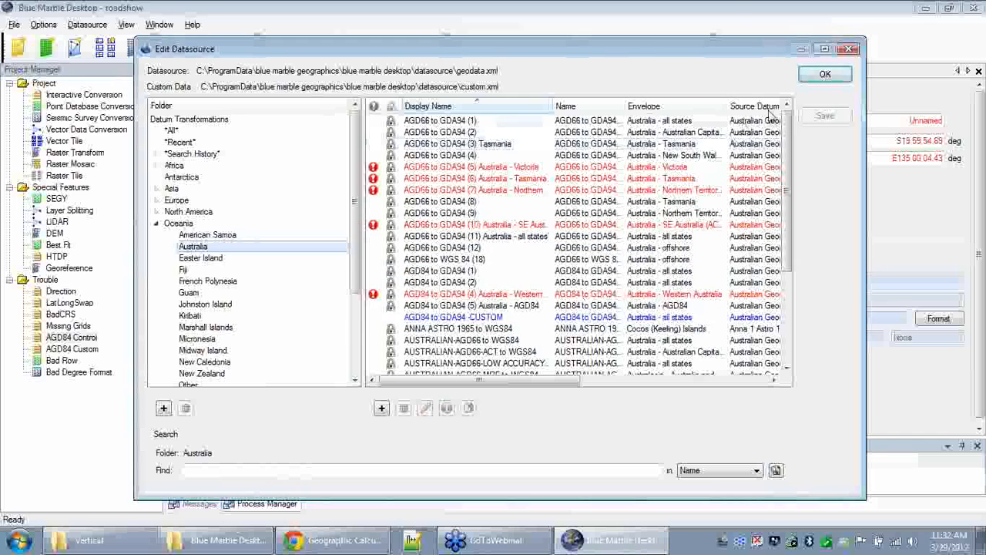
click(825, 74)
double_click(598, 319)
click(462, 198)
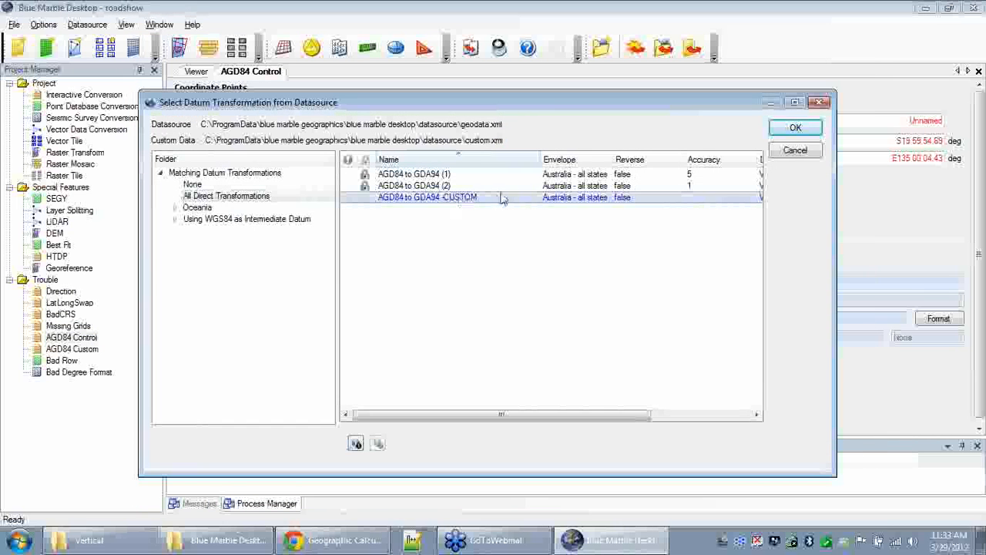
click(809, 153)
Step: Open the AGD84 Custom job, reselect the AGD84 to GDA94 -CUSTOM transformation and recalculate the converted point
click(71, 350)
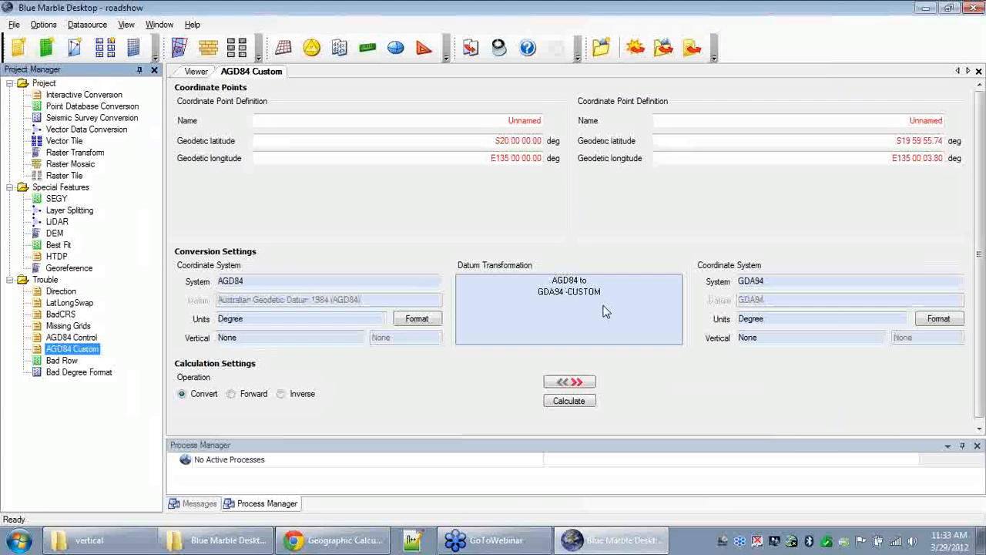
click(603, 310)
click(462, 198)
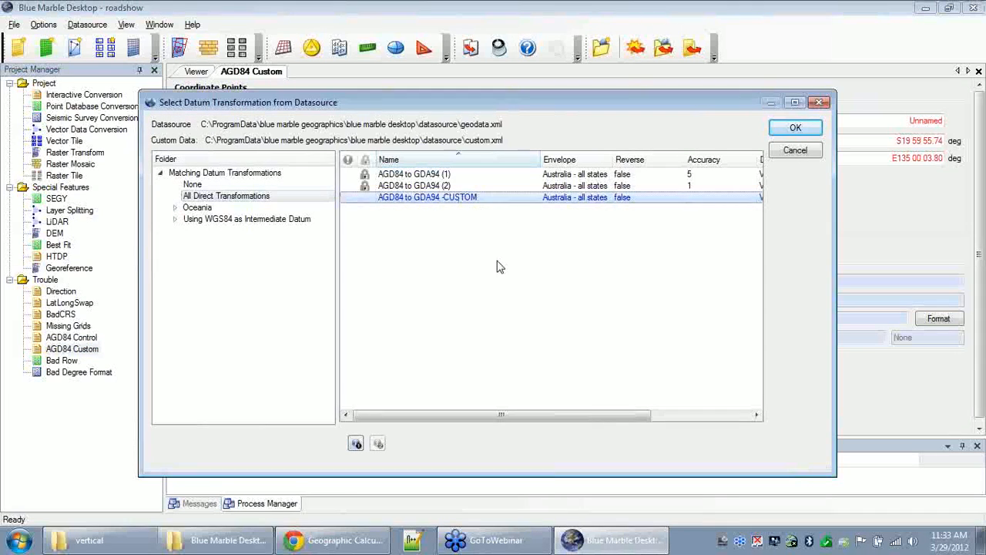
click(783, 128)
click(579, 402)
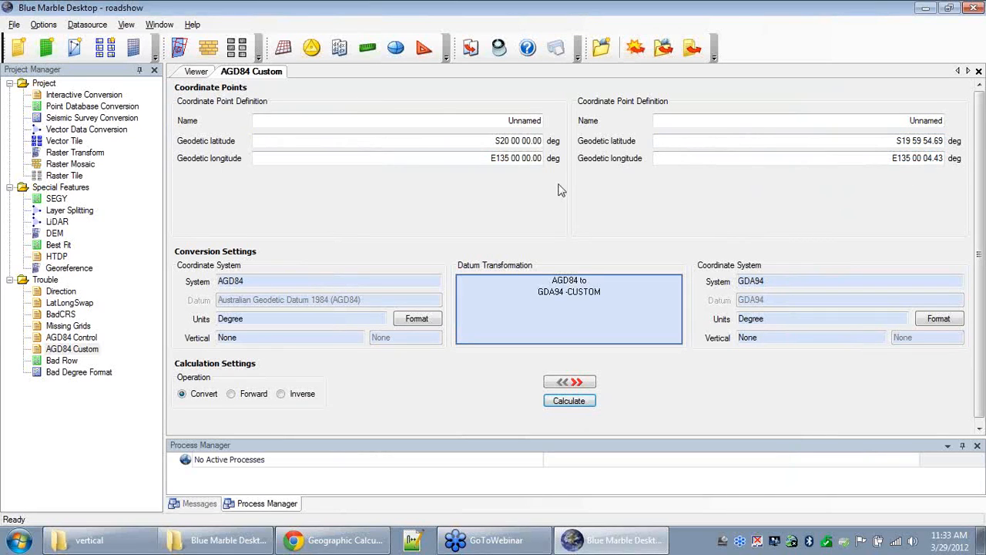
Step: List all datum transformation definitions, find AGD84 to GDA94 -CUSTOM and check its datum and class type details
click(339, 48)
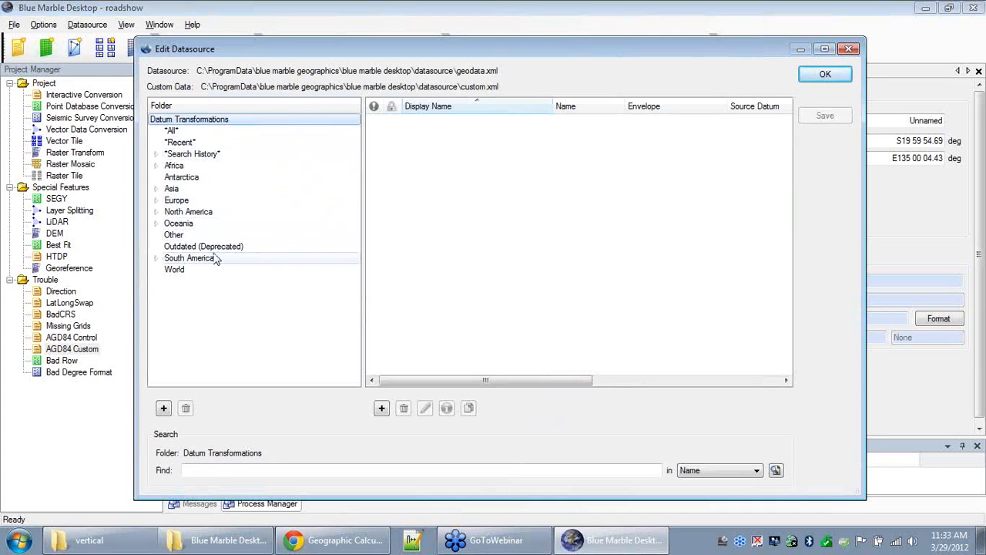
click(170, 130)
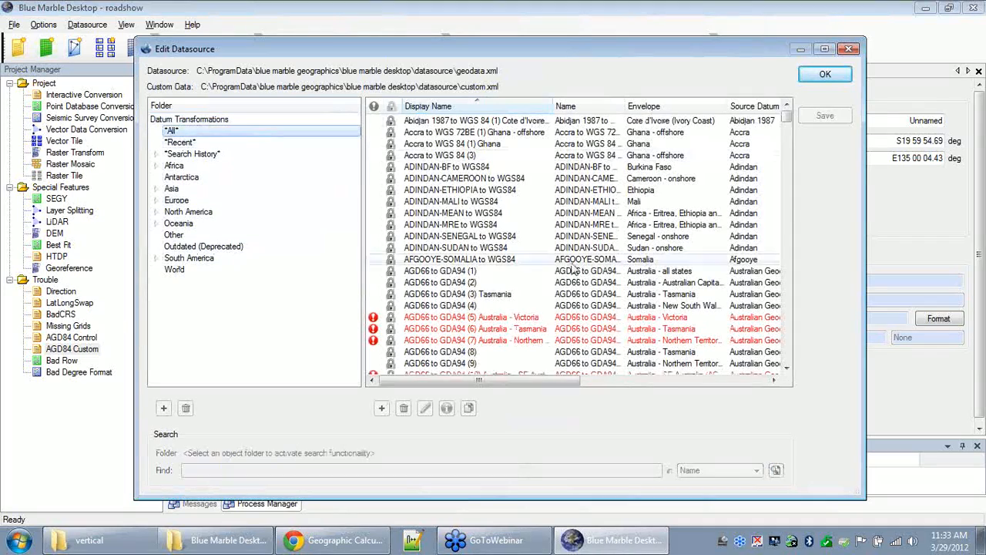
drag(785, 117, 785, 121)
click(487, 202)
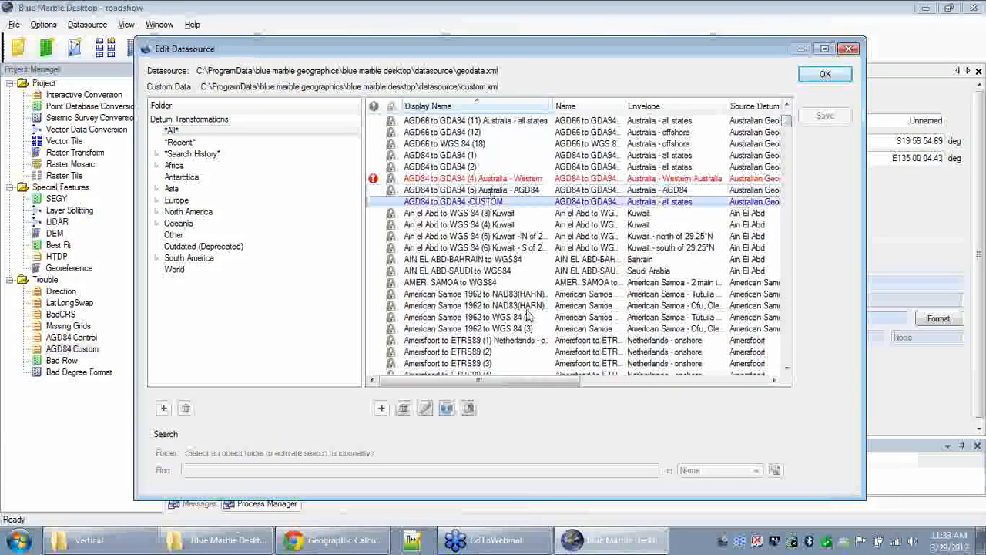
drag(530, 380, 640, 380)
drag(730, 103, 756, 104)
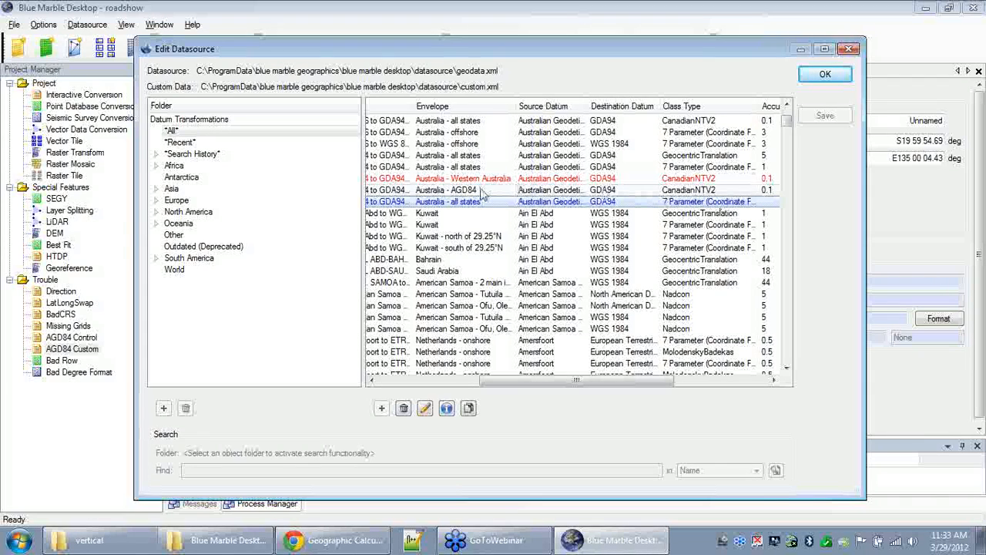
Step: Review the definition of AGD84 to GDA94 -CUSTOM, including its rotation method and parameters, and close the datasource without editing
double_click(426, 202)
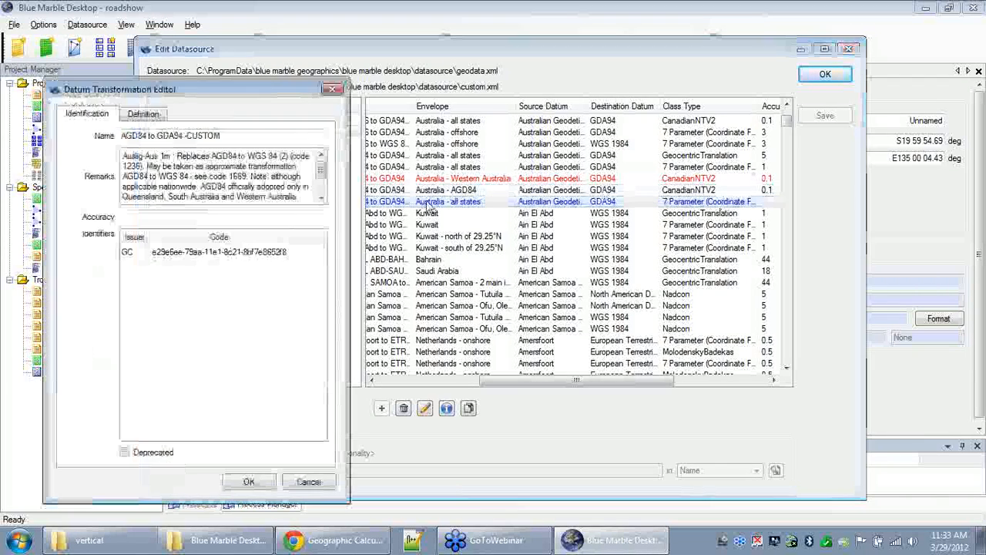
click(146, 116)
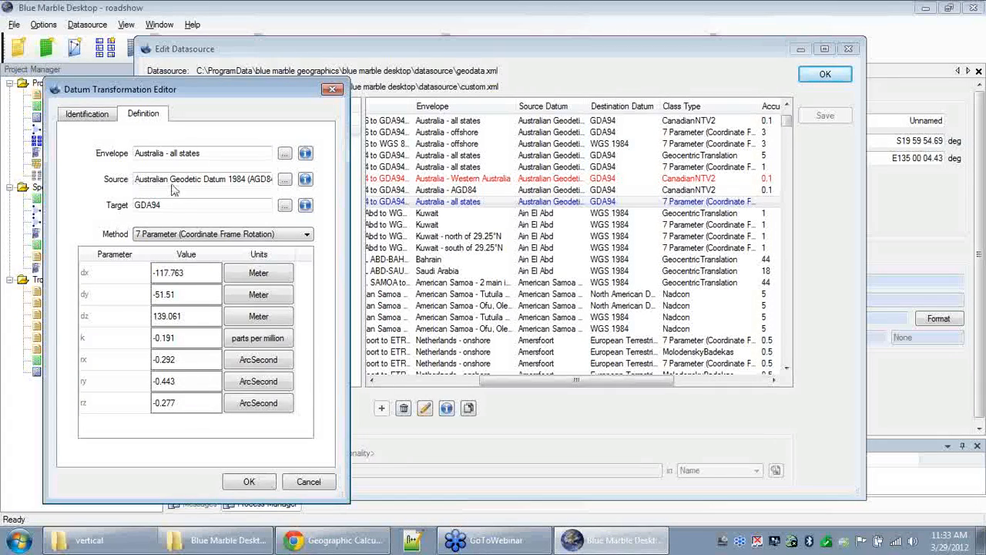
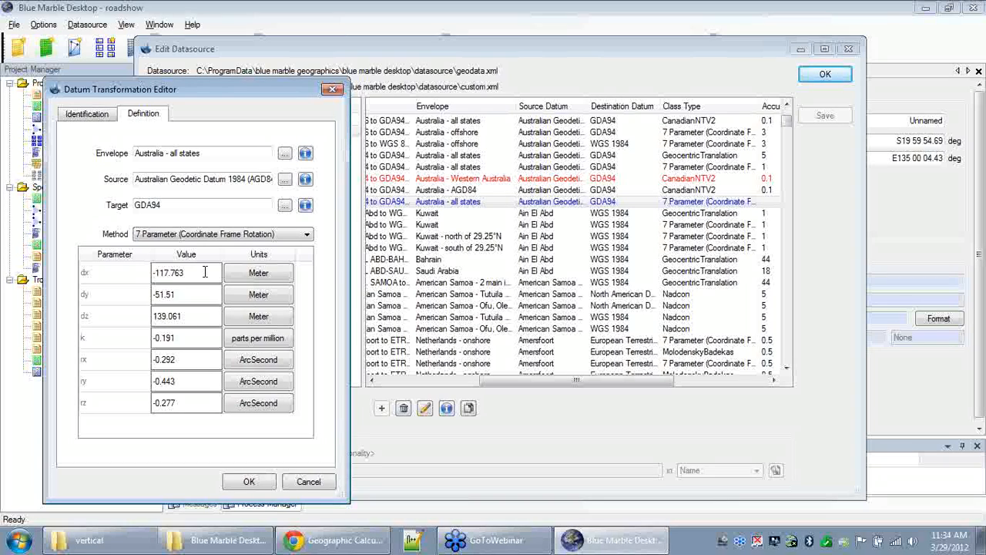
click(334, 91)
drag(531, 380, 392, 400)
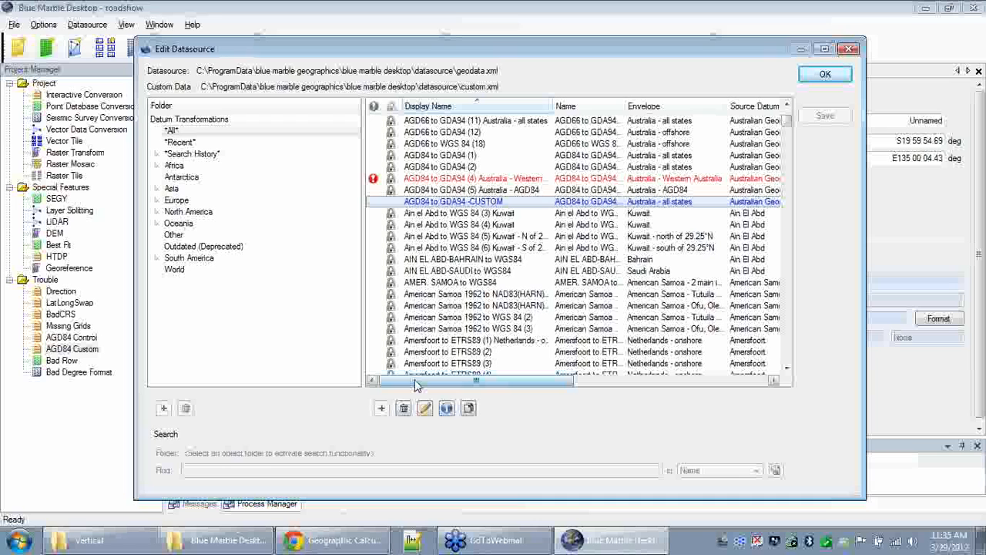
click(848, 48)
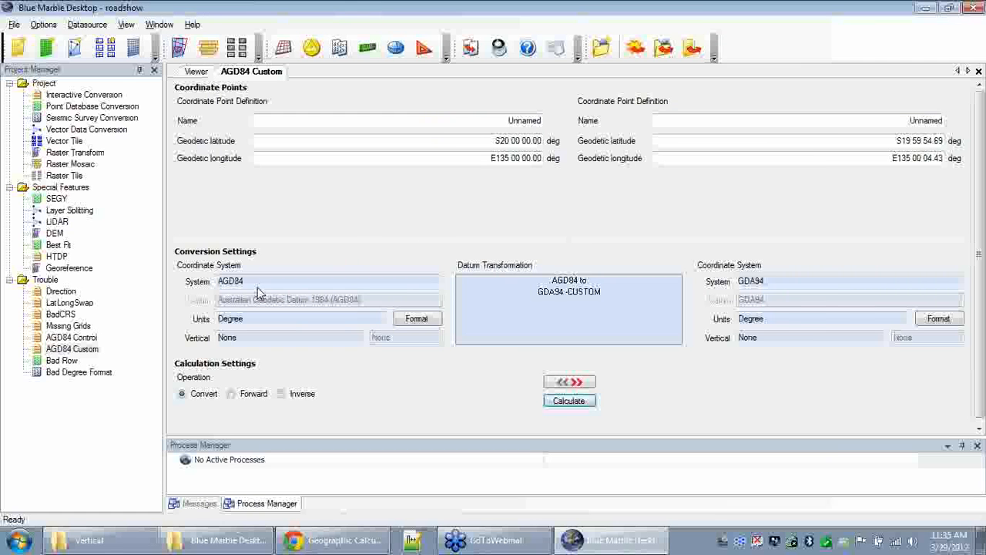
Step: Open the Bad Row job and clear the Y and X columns of its input table
click(56, 359)
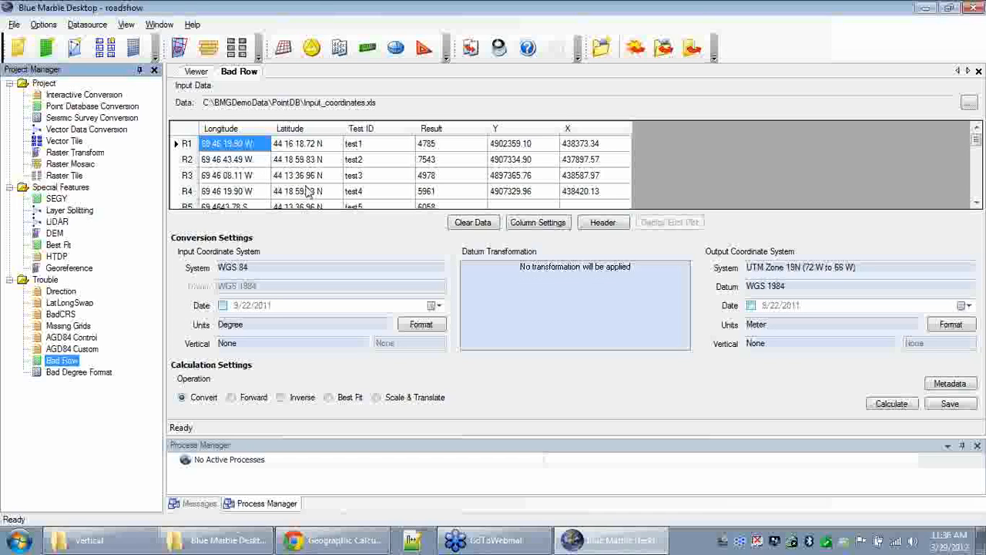
right_click(539, 146)
click(586, 231)
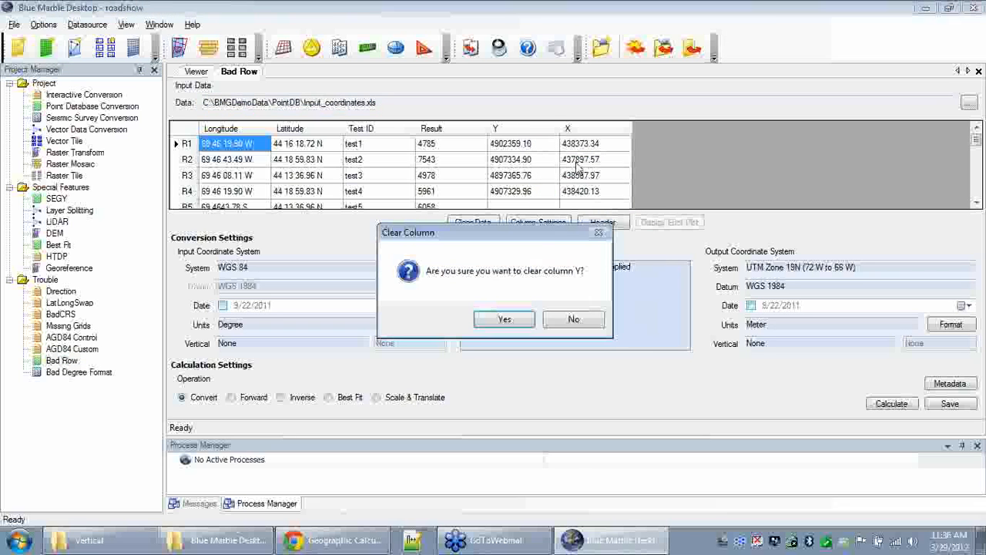
click(504, 319)
right_click(583, 145)
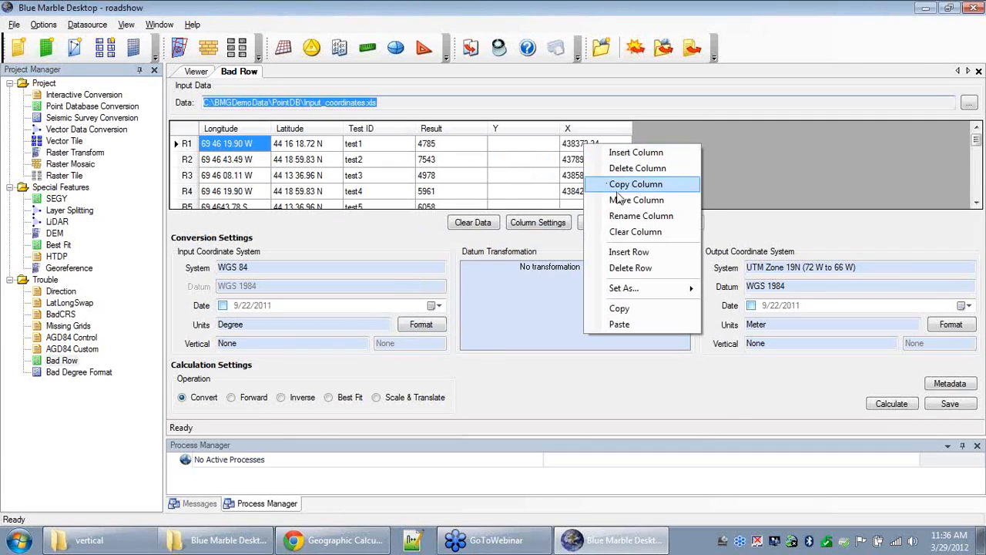
click(625, 232)
click(504, 319)
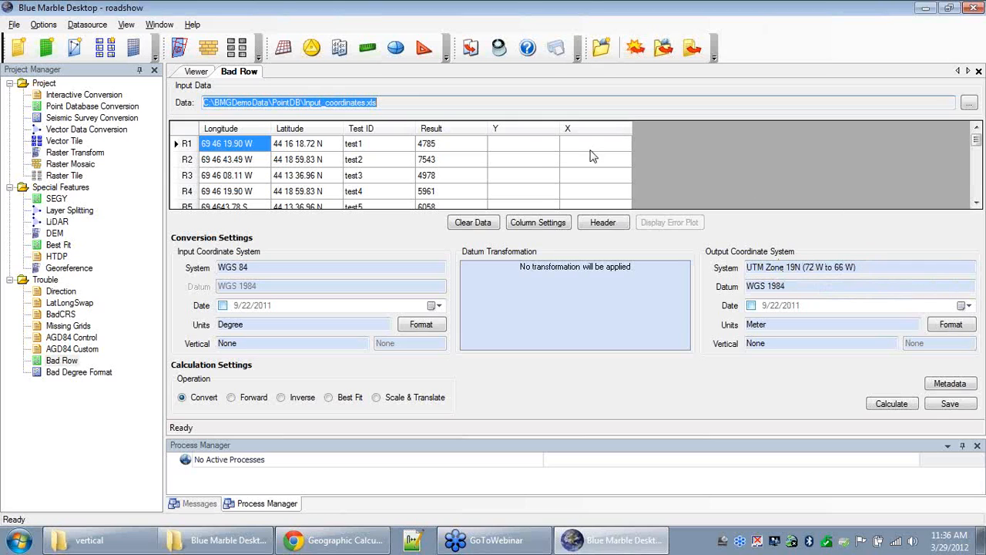
Step: Review the column assignments for the latitude and longitude inputs and the northing and easting outputs, and close them without changes
click(539, 224)
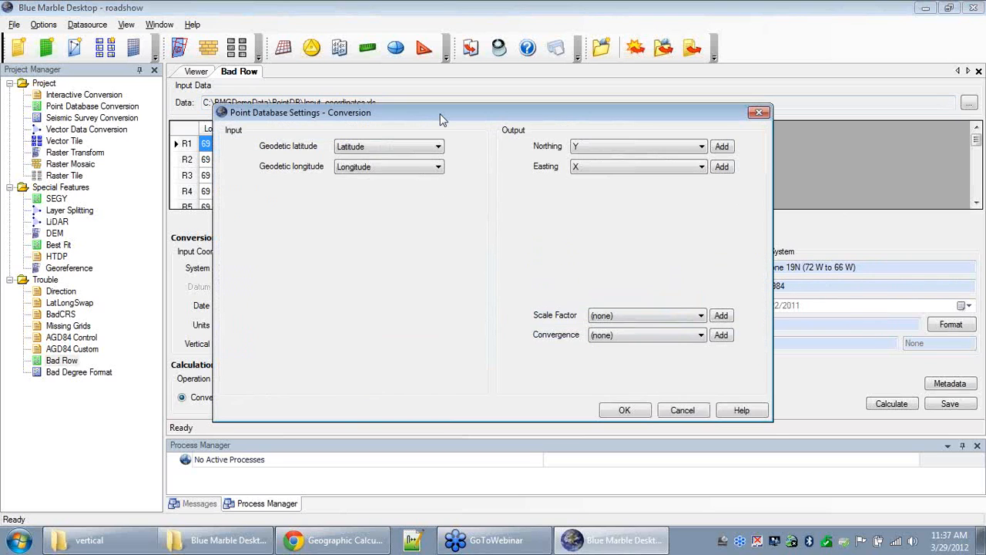
drag(442, 119, 449, 198)
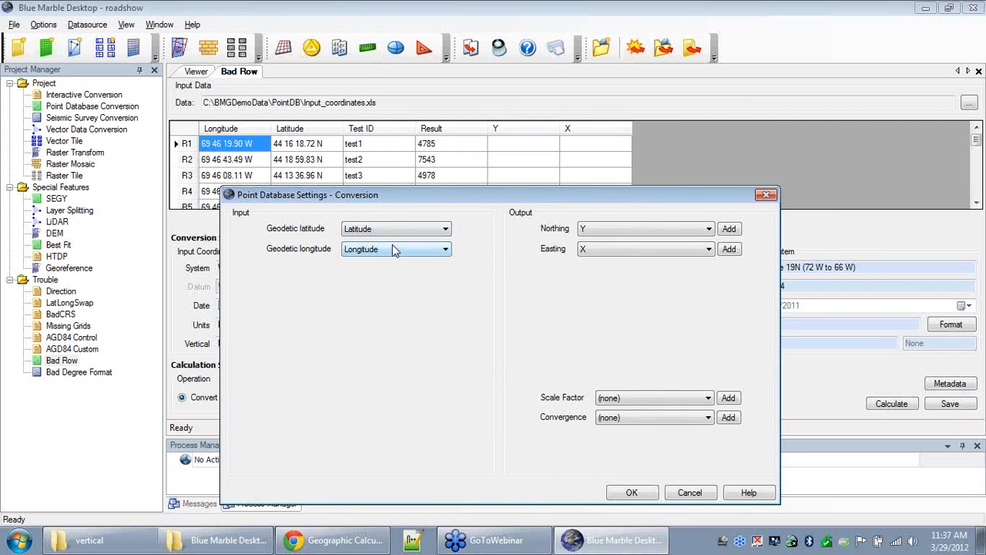
click(397, 232)
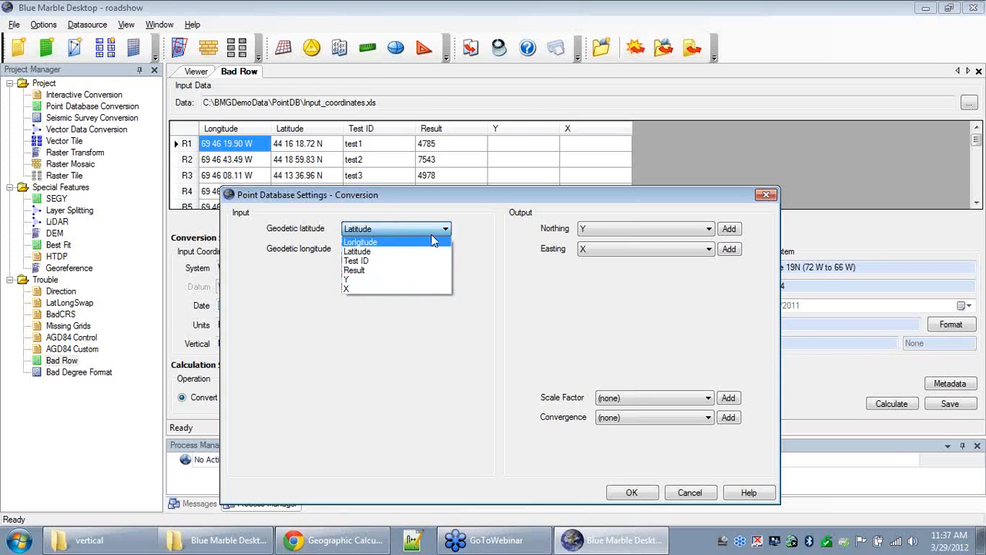
click(476, 233)
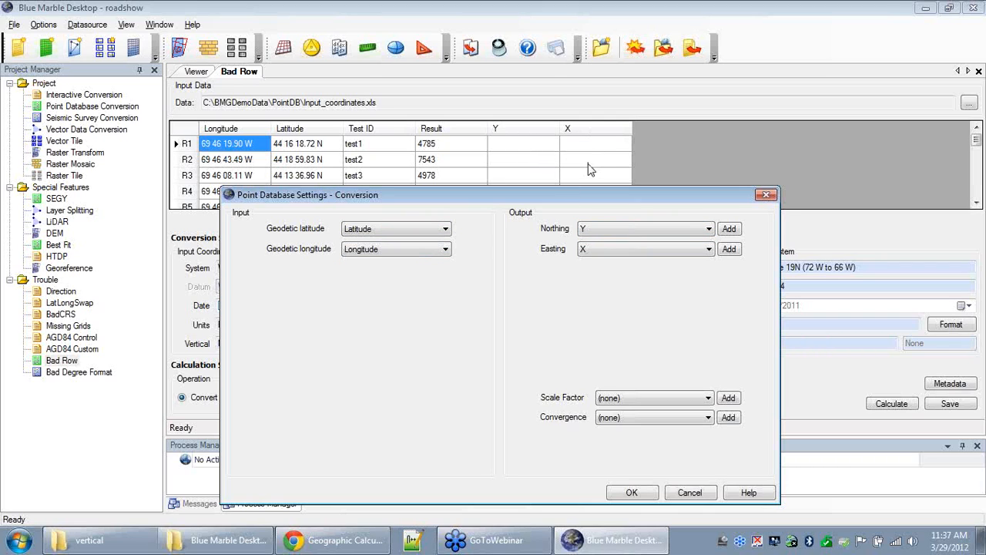
click(766, 195)
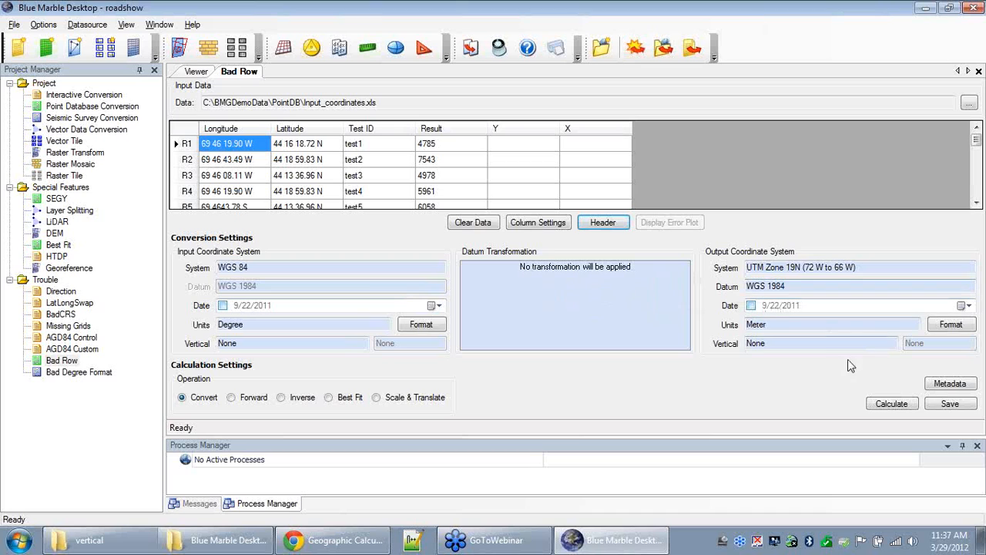
Step: Calculate the Bad Row conversion, stop it at the coordinate format error and correct row 5's longitude to 69 46 43.78 S
click(888, 406)
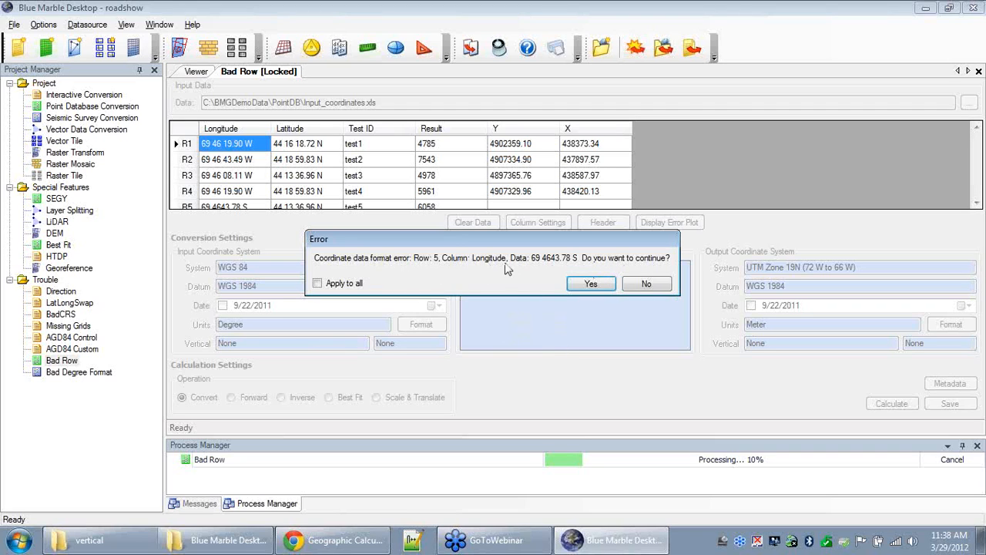
click(657, 285)
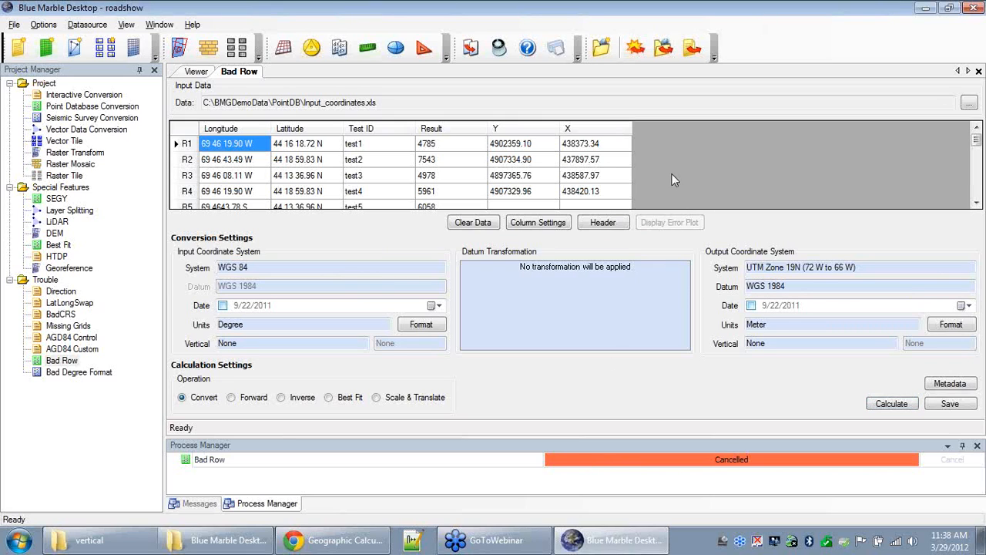
scroll(672, 179, down, 1)
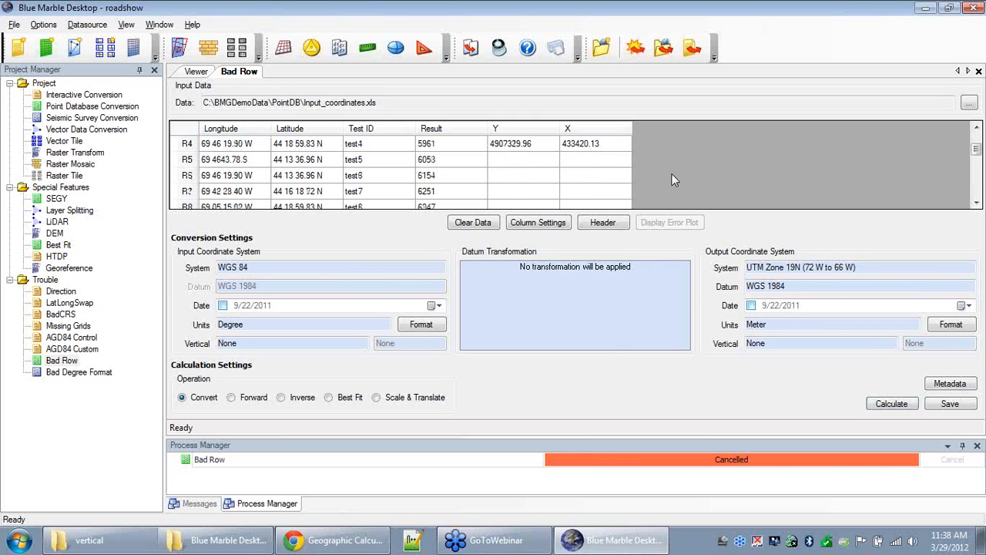
click(253, 160)
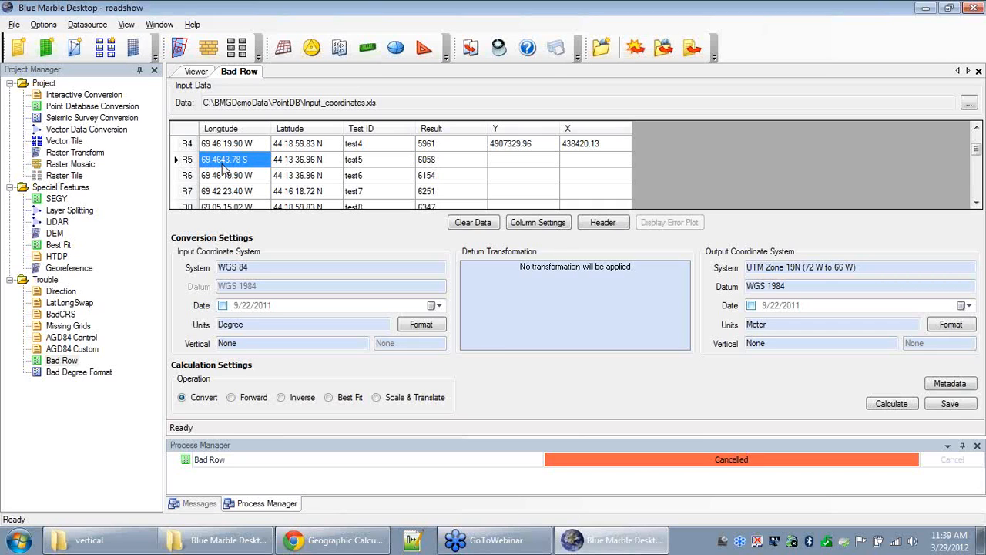
click(223, 162)
click(223, 162)
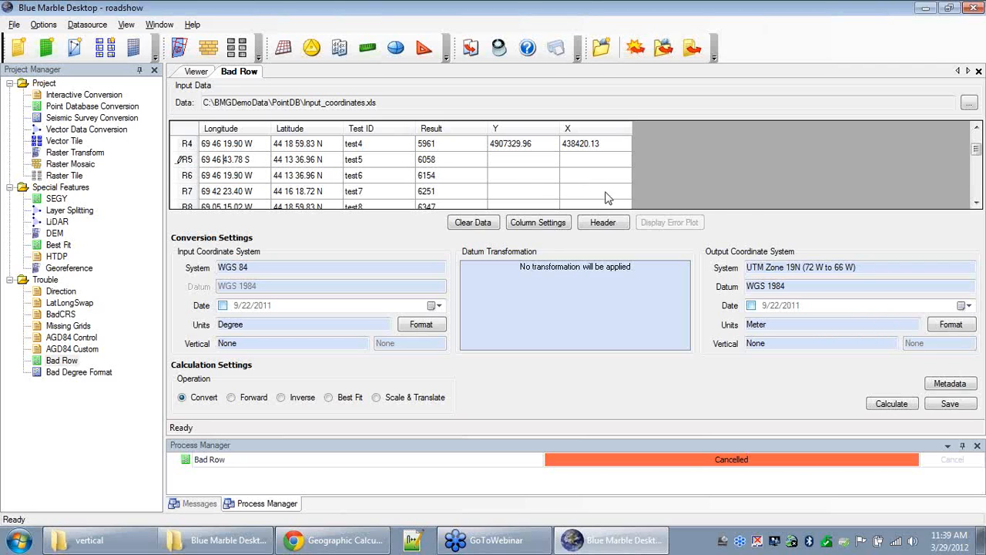
Step: Recalculate the Bad Row conversion and check the Y and X output through the rows of the table
scroll(736, 161, up, 1)
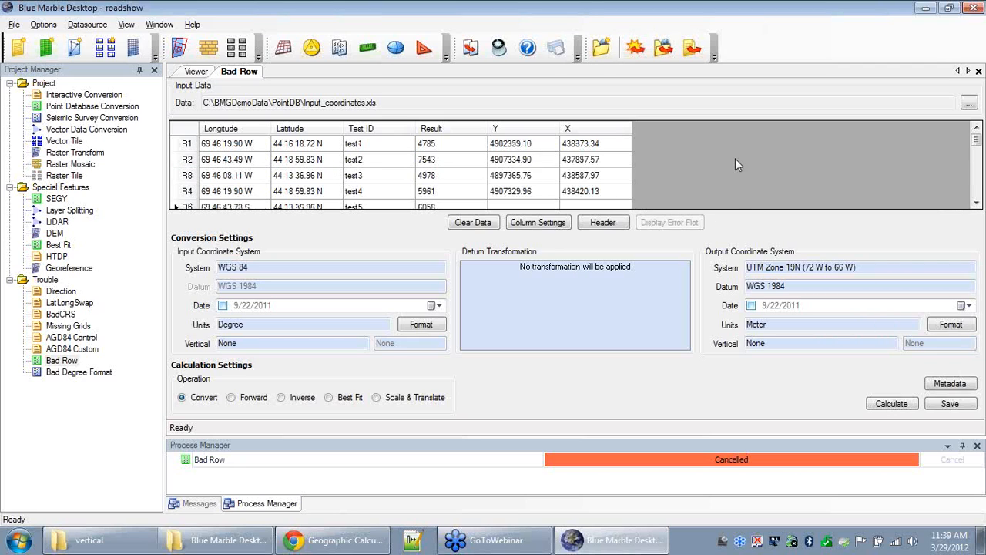
click(910, 406)
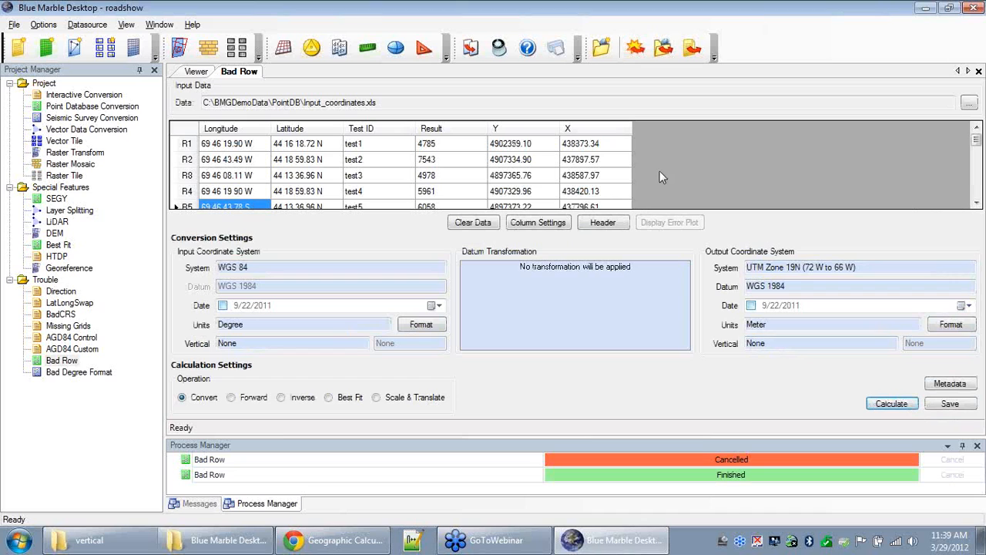
scroll(691, 168, down, 3)
scroll(690, 169, up, 3)
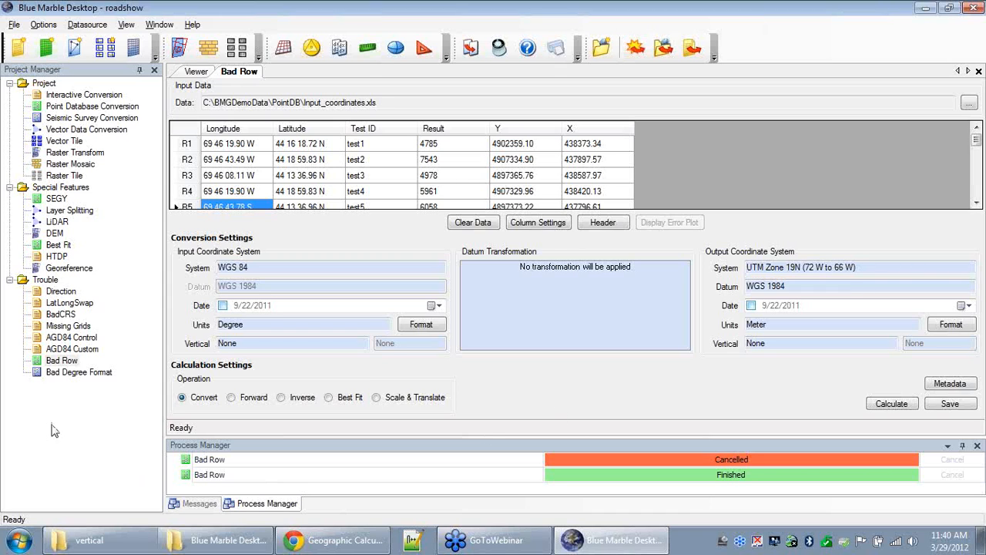
Step: Open the Bad Degree Format job, preview its conversion, continue past the first latitude error and stop the process
click(39, 374)
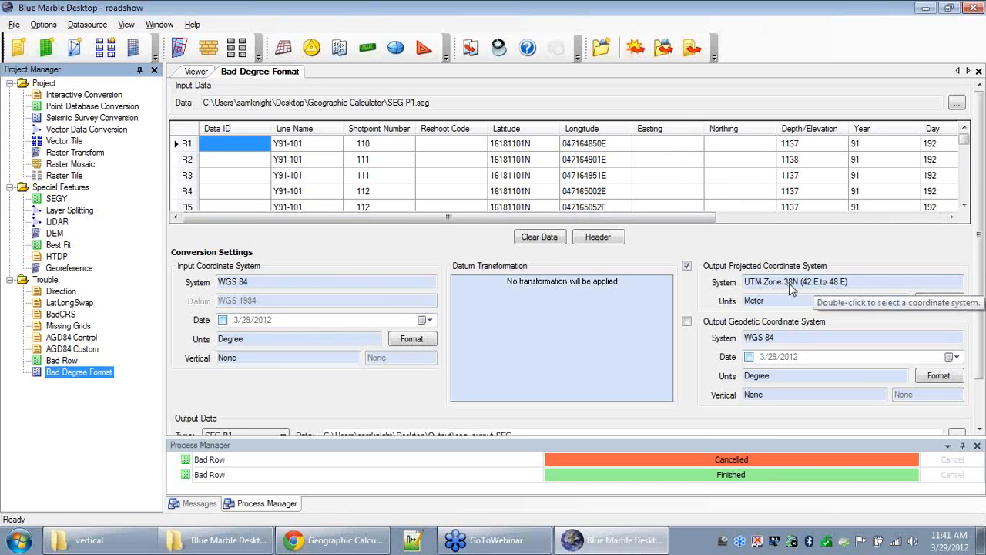
click(977, 447)
click(977, 447)
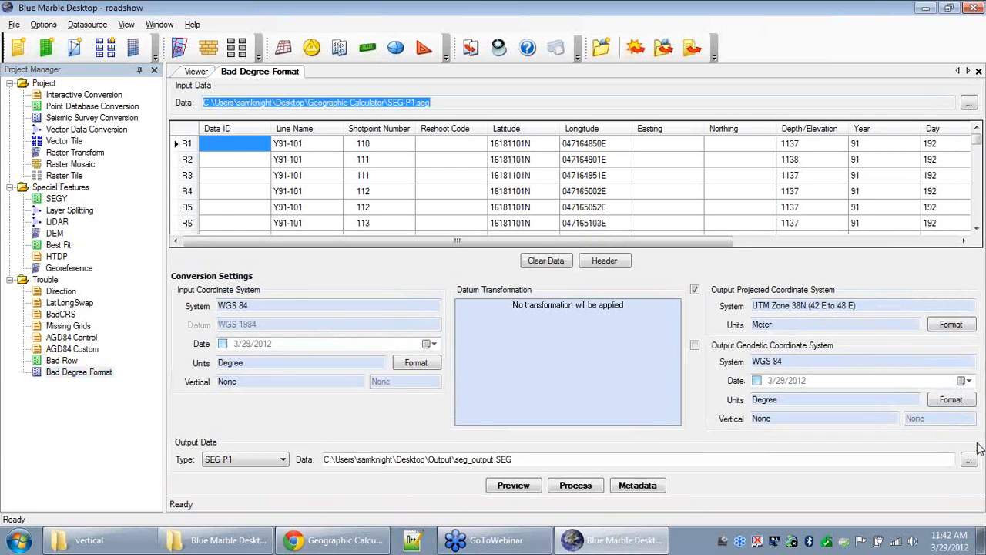
click(531, 490)
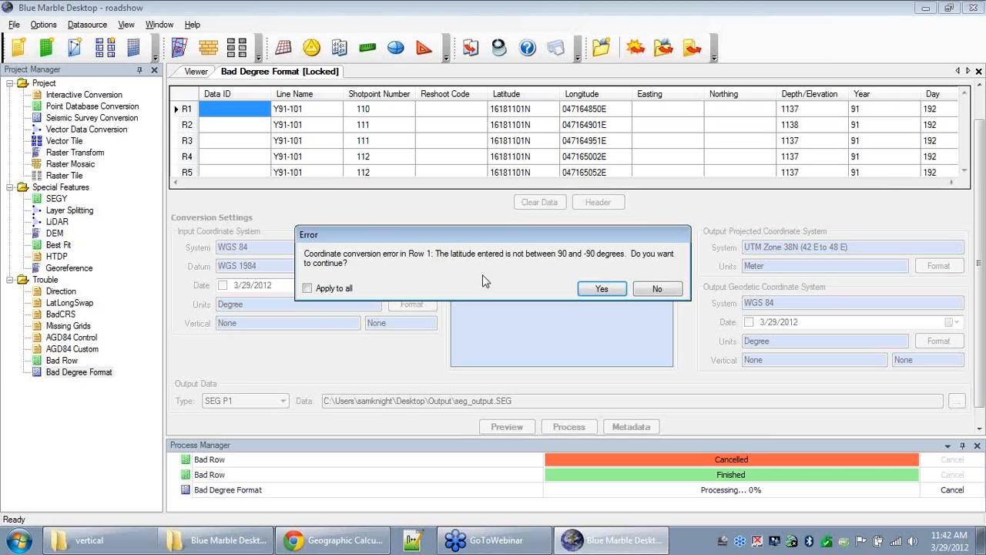
click(614, 290)
click(649, 289)
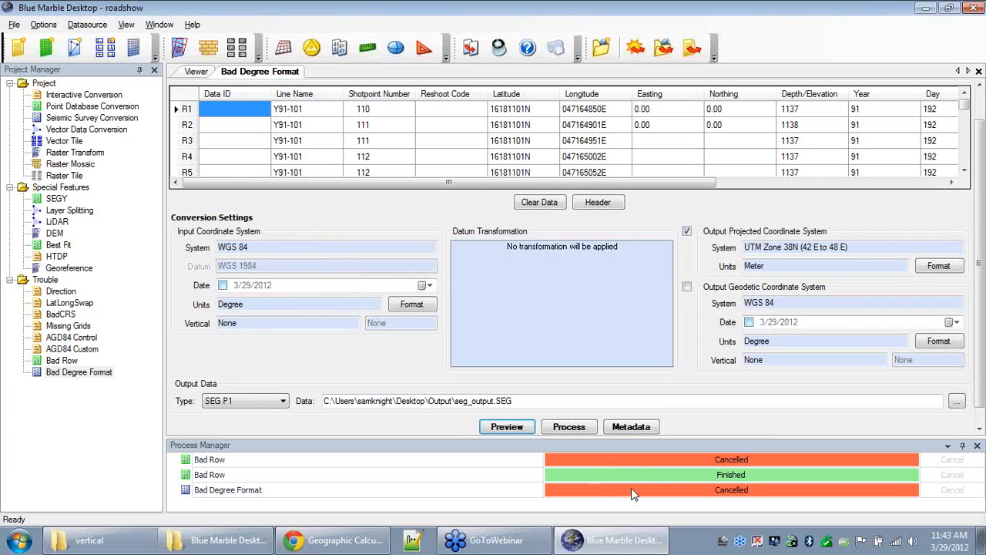
Step: Set the left geodetic coordinate format of the input system to Packed DMS and preview the conversion again
click(977, 445)
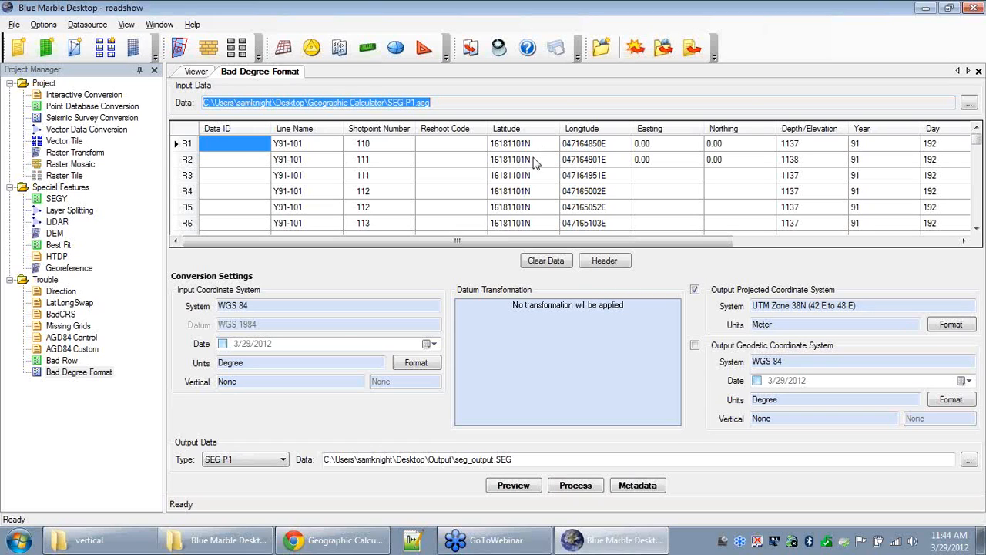
click(433, 368)
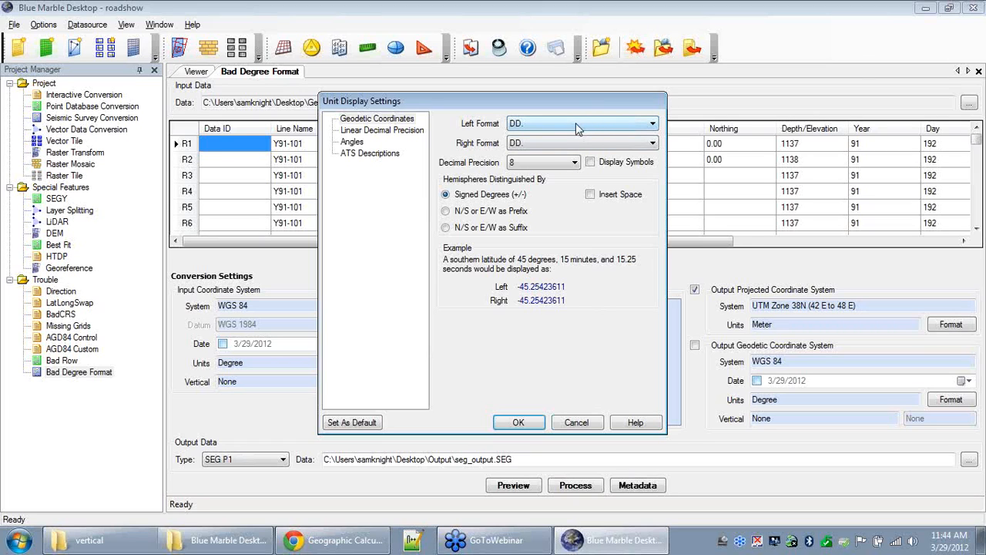
click(651, 124)
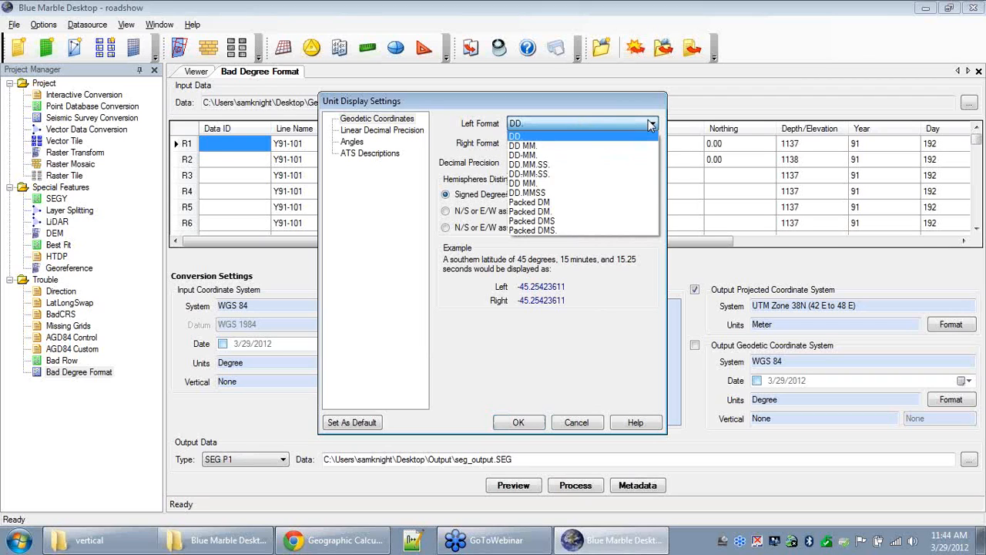
click(566, 221)
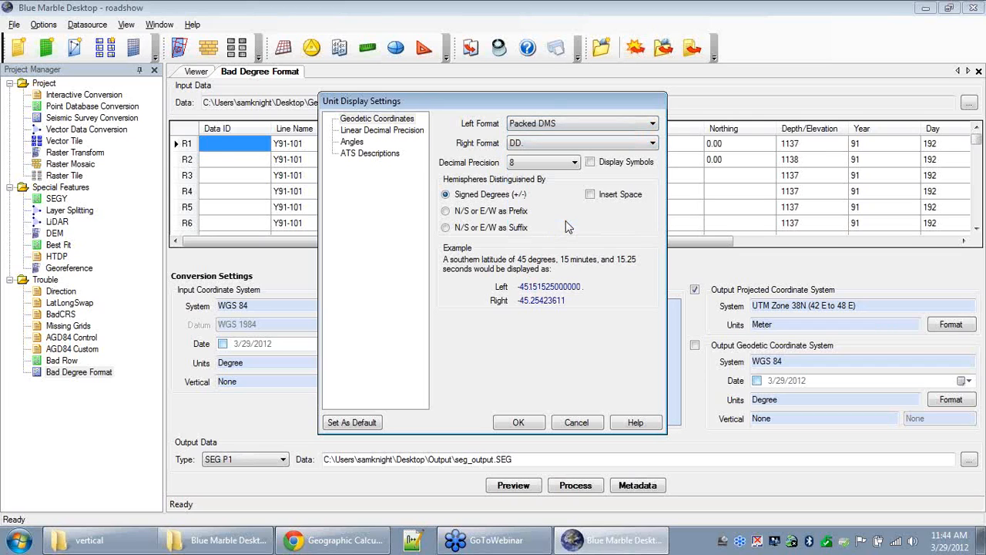
click(536, 426)
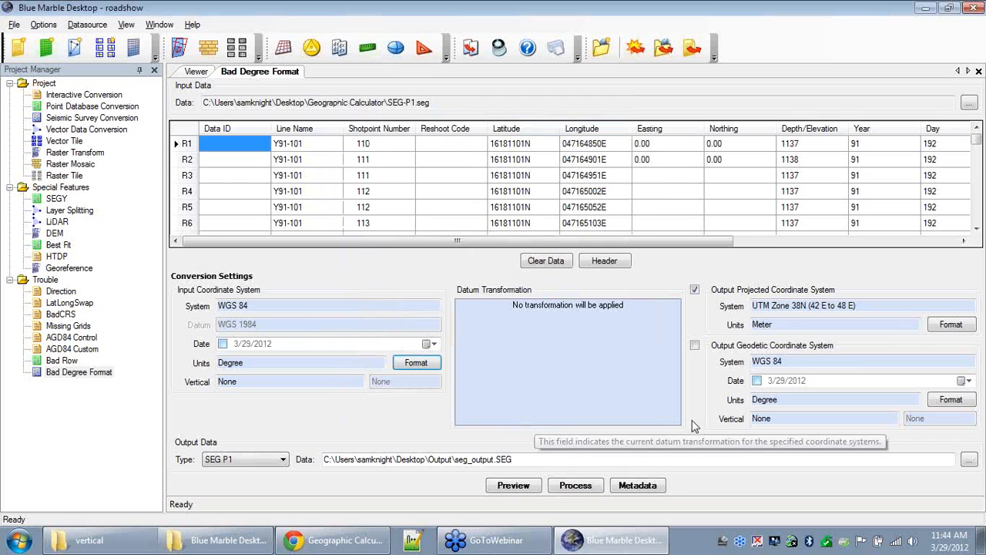
click(520, 488)
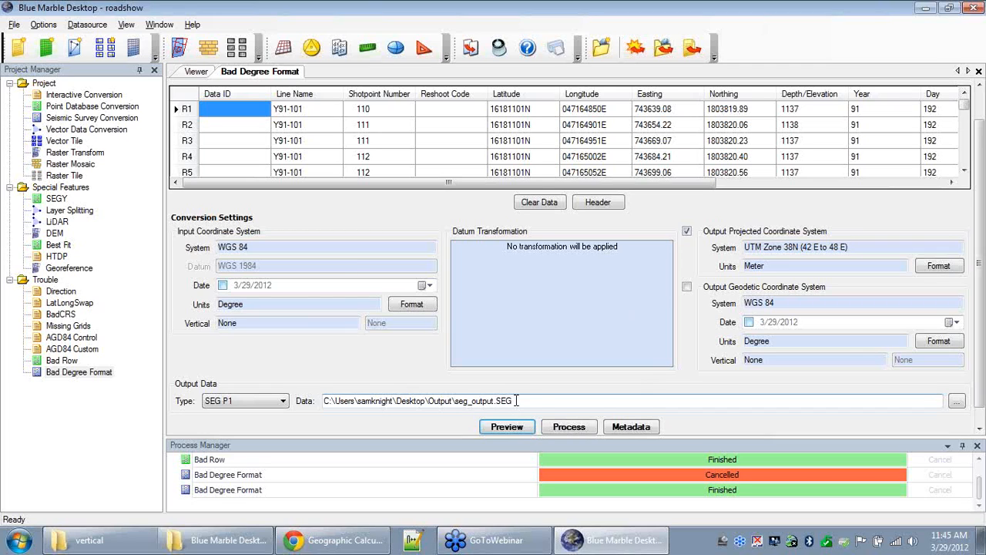
Step: Open the Missing Grids job and select the EGM08 1' grid from the World vertical references for the output system
double_click(40, 327)
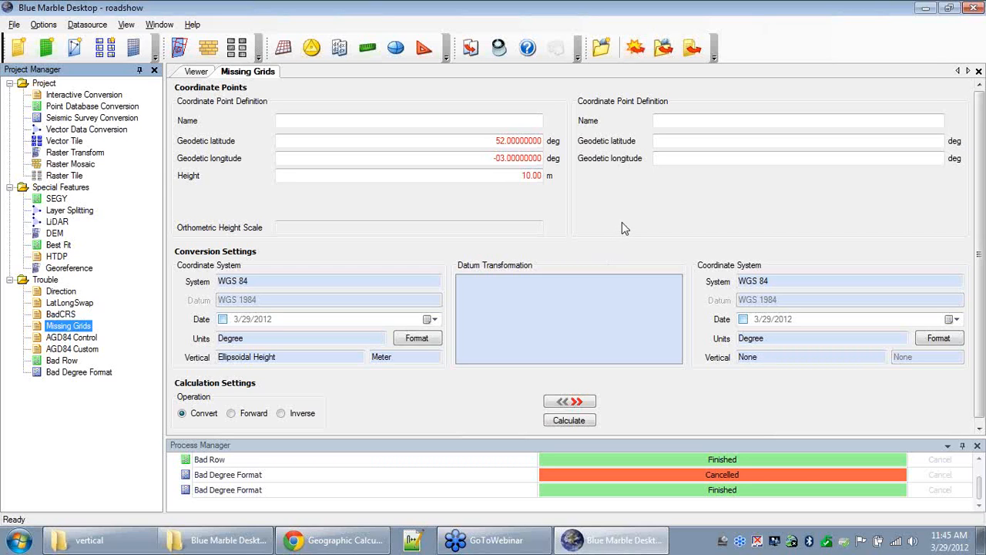
click(977, 445)
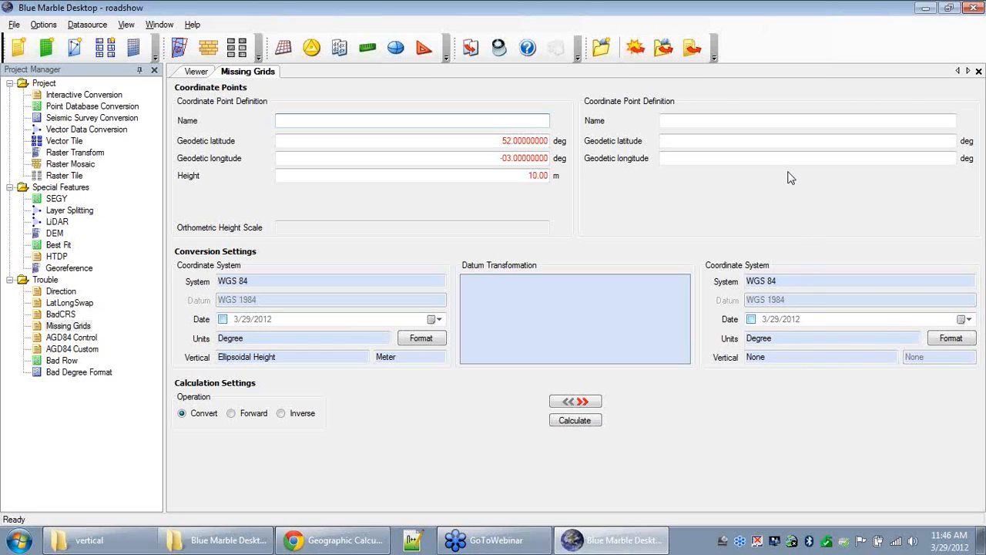
double_click(789, 356)
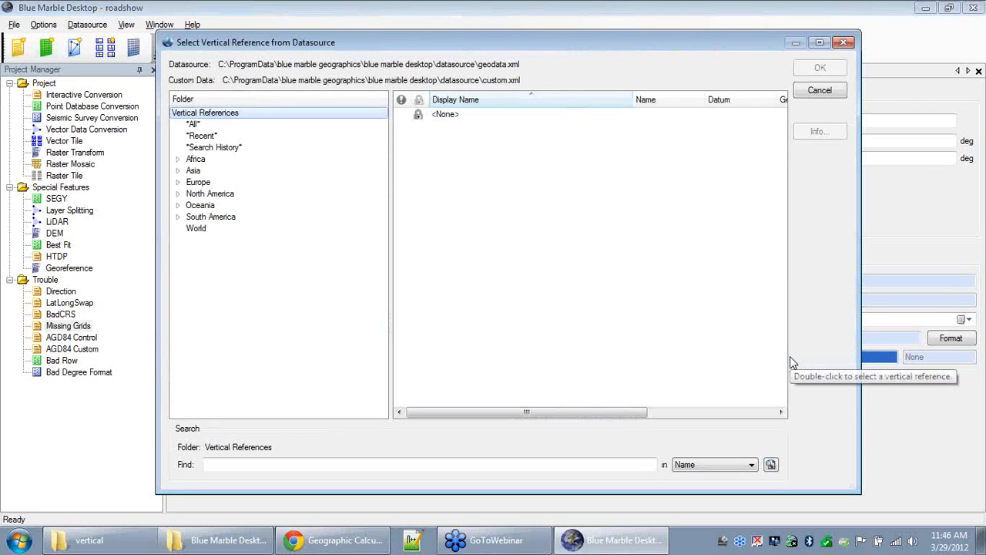
click(206, 230)
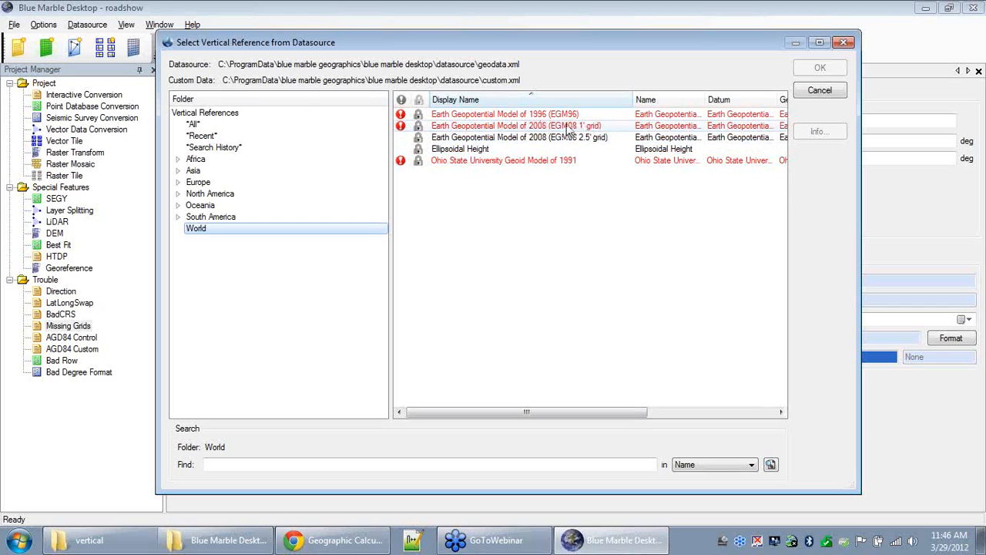
click(518, 127)
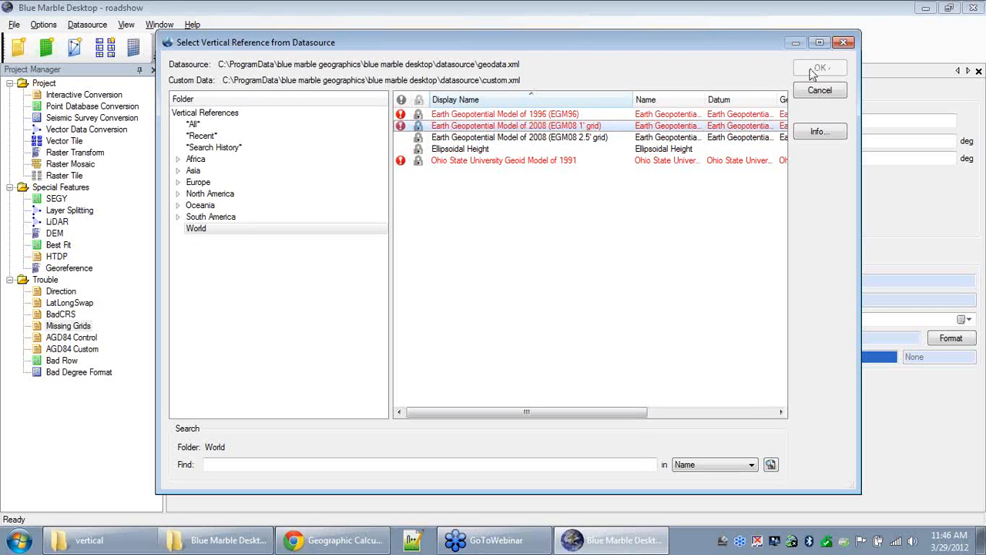
Step: View the definition of the EGM08 1' grid vertical reference and its height model to check the required grid file and path
right_click(482, 129)
click(513, 121)
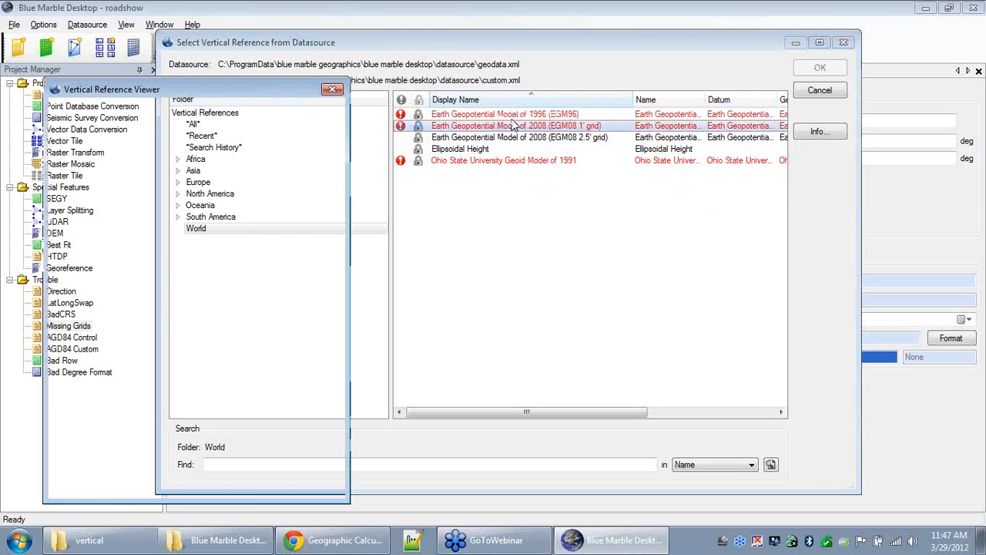
click(153, 114)
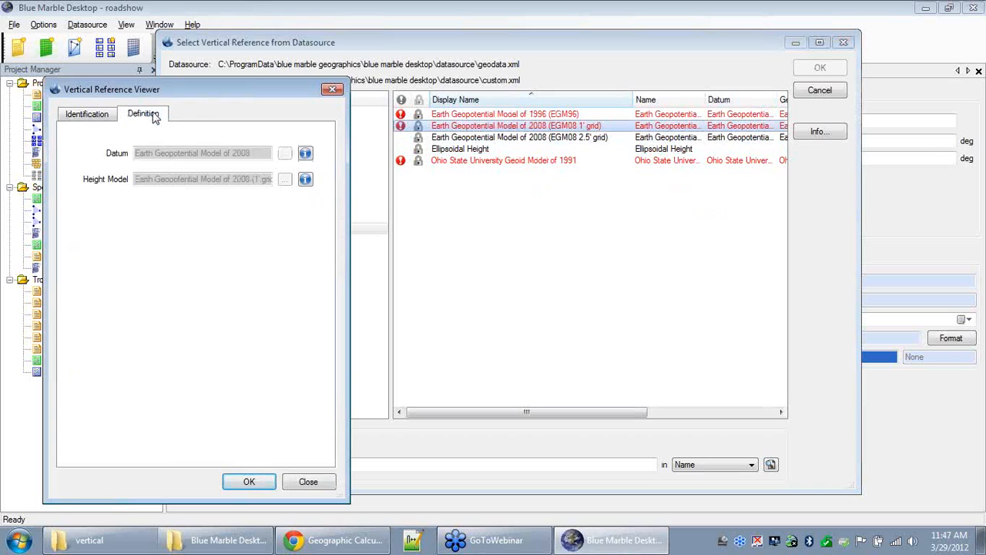
click(305, 180)
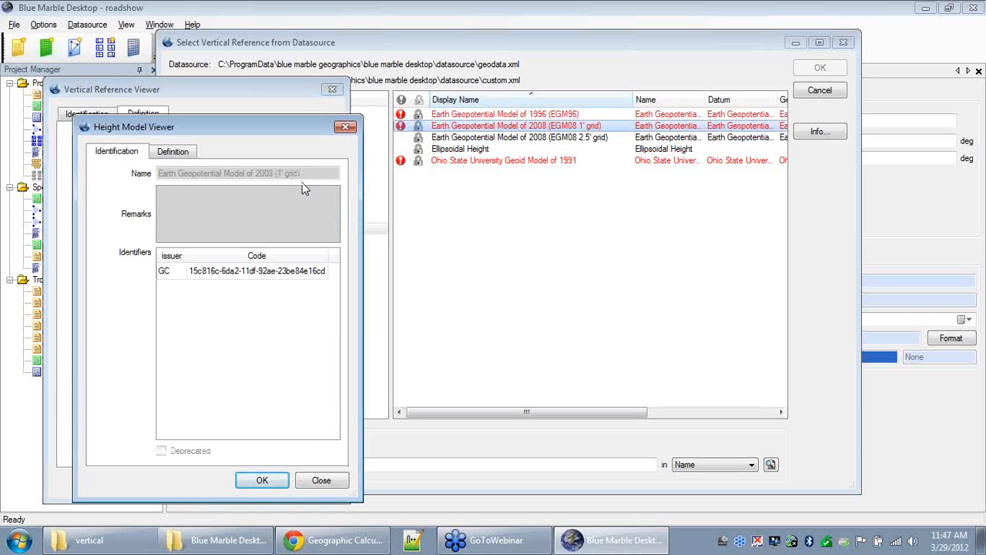
click(173, 154)
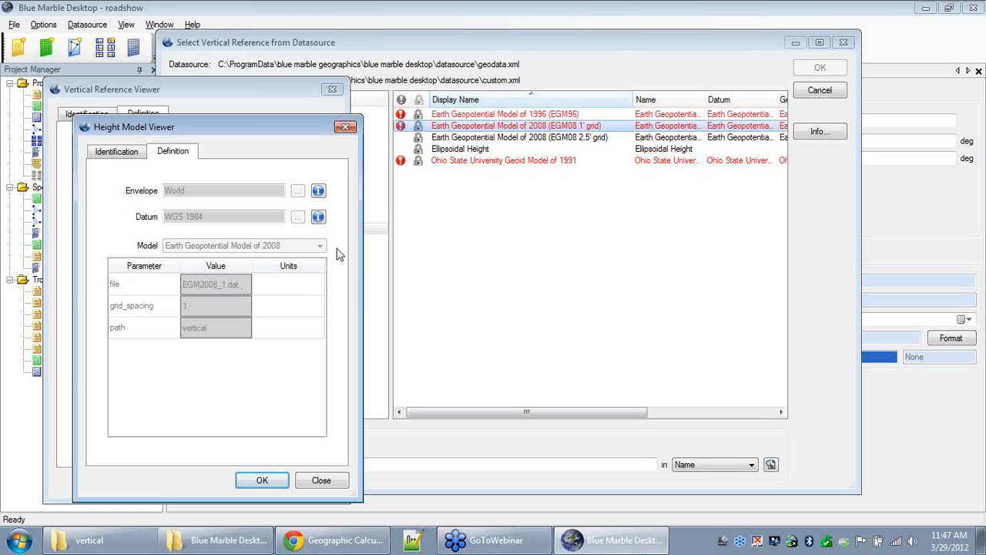
click(346, 127)
click(332, 92)
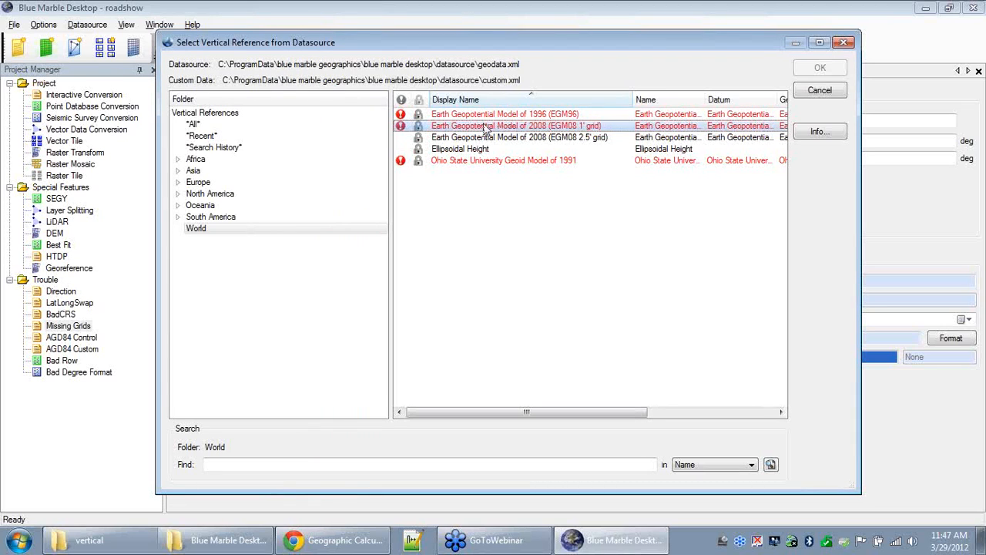
Step: Switch to the vertical shift files folder in Windows Explorer, check which grid files are installed and reveal the folder's full path
click(119, 545)
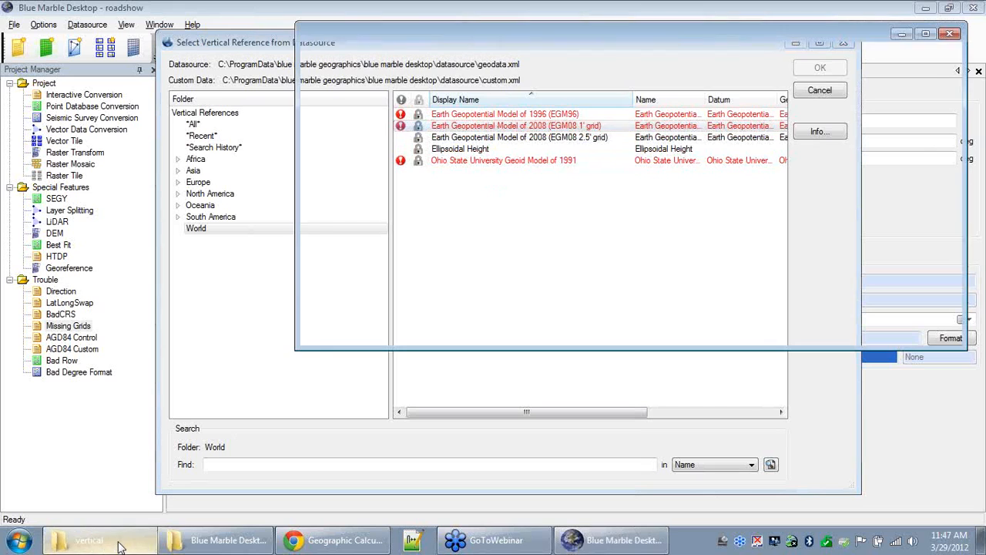
drag(679, 30, 545, 96)
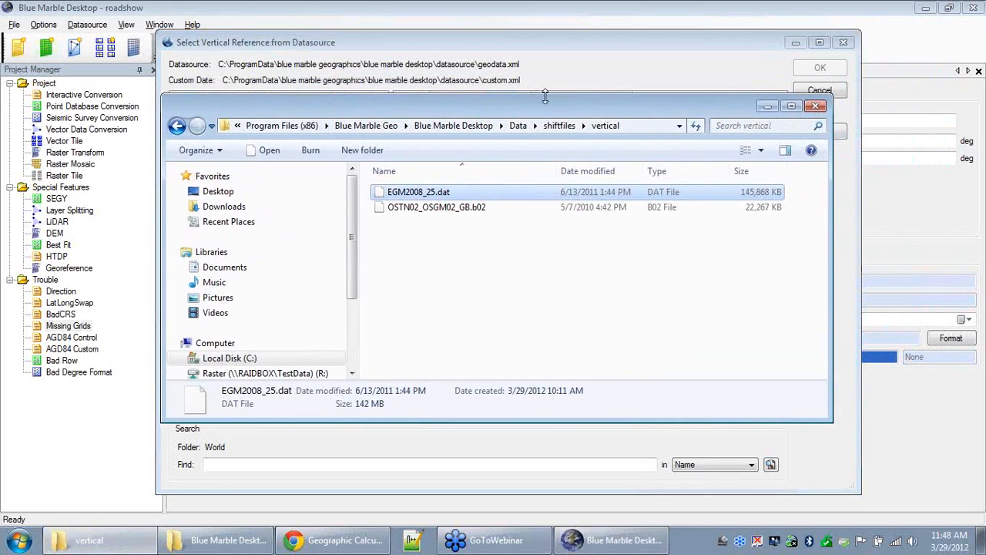
click(635, 123)
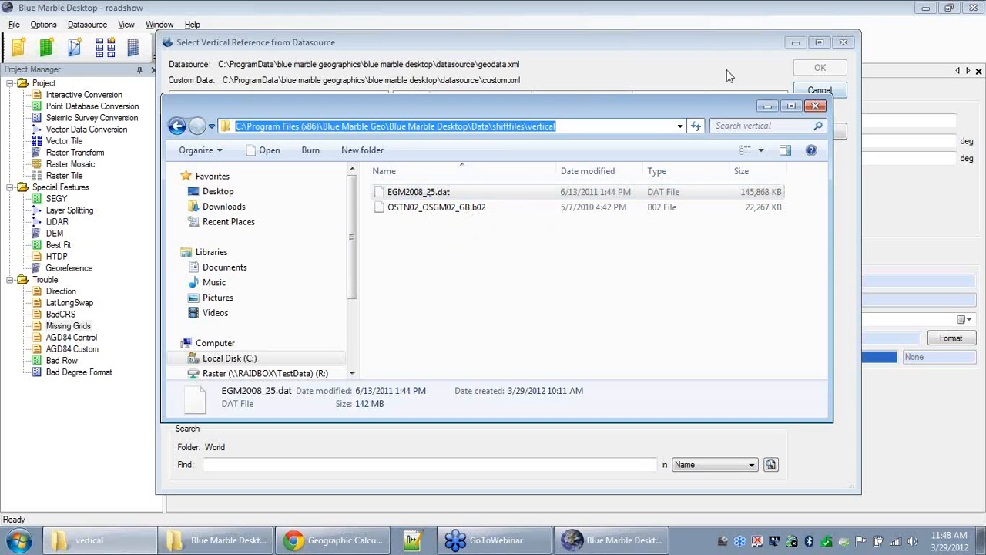
click(815, 105)
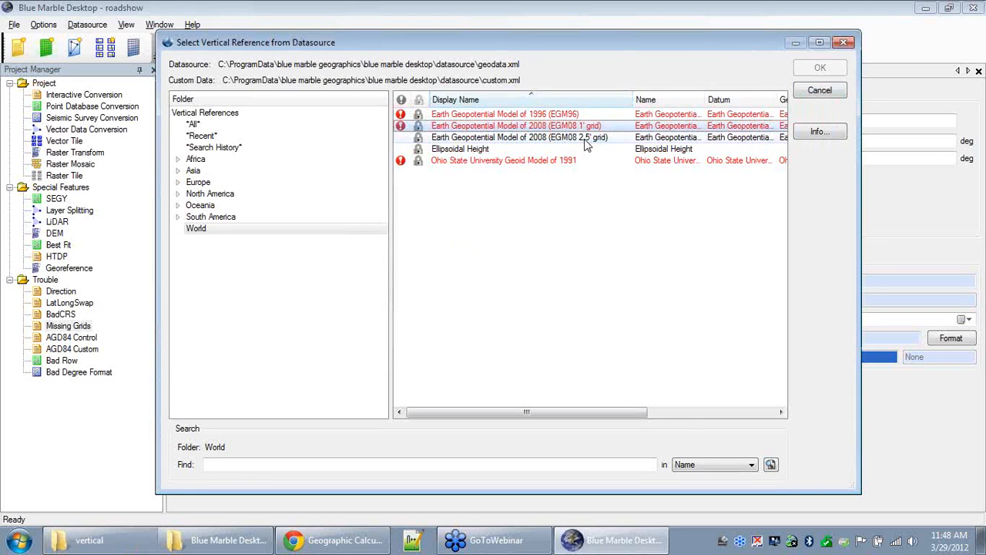
Step: Set the output vertical reference to Earth Geopotential Model of 2008 (EGM08 2.5' grid)
click(559, 138)
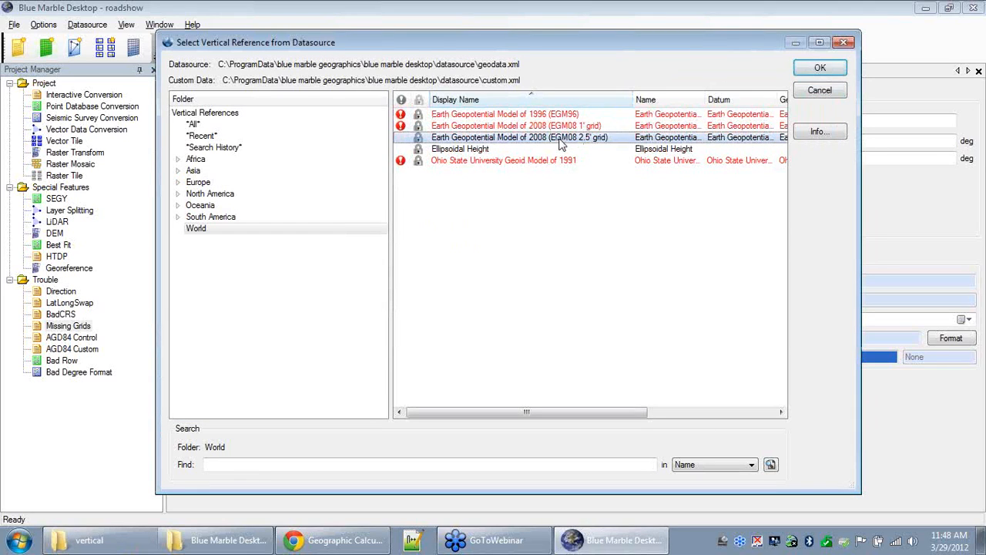
click(820, 68)
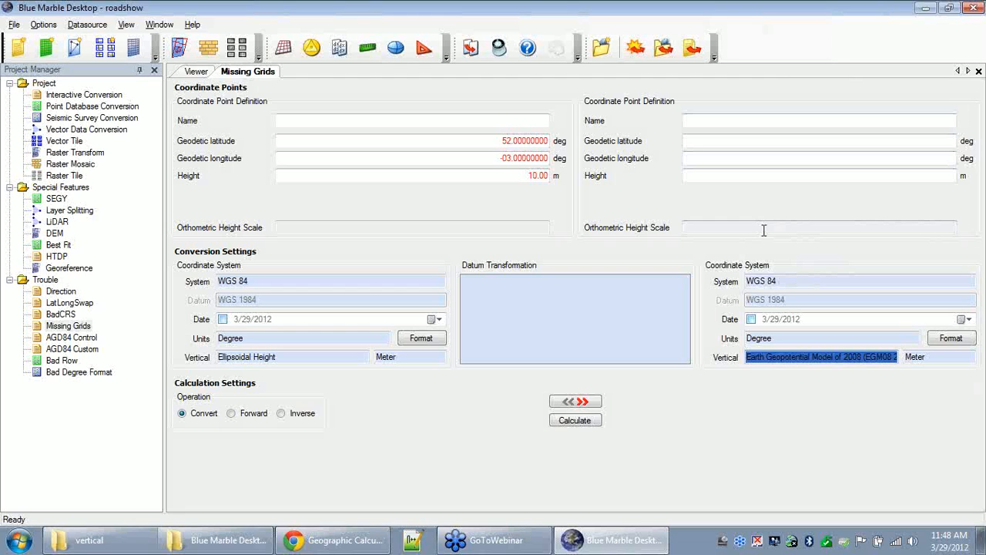
mouse_move(763, 229)
Step: Switch to Chrome and go from the Blue Marble Geographics home page to the Geographic Calculator download page
click(359, 542)
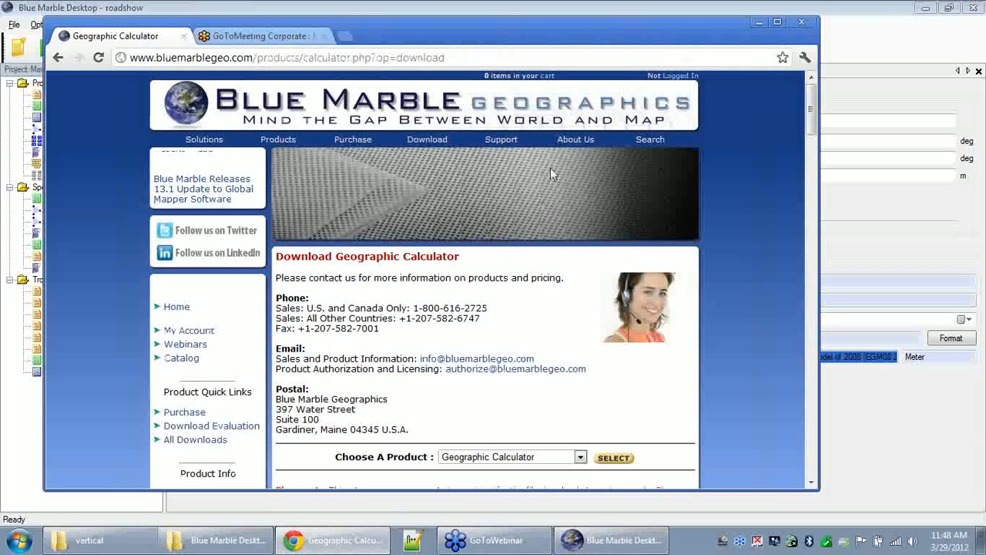
mouse_move(345, 150)
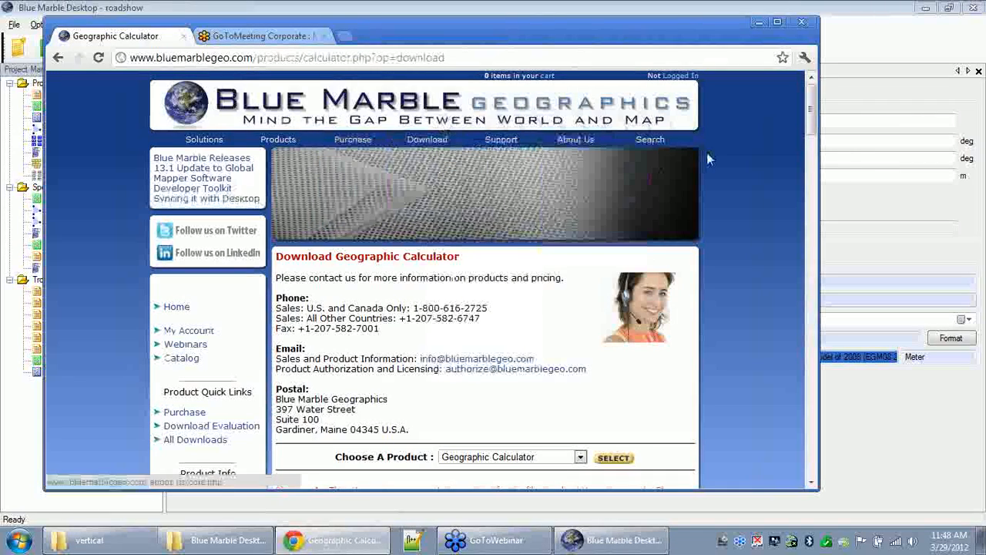
mouse_move(524, 144)
click(371, 108)
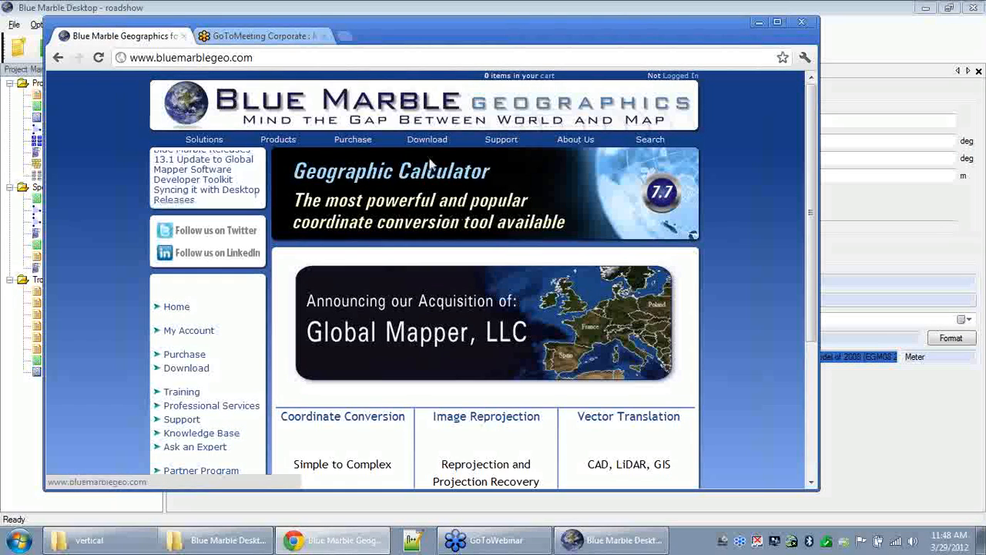
mouse_move(429, 140)
mouse_move(453, 151)
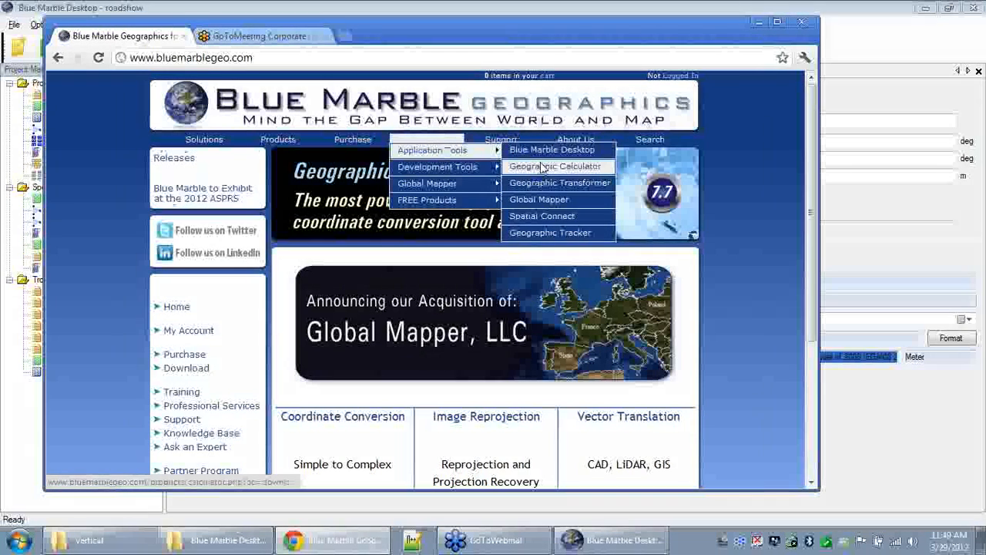
click(607, 168)
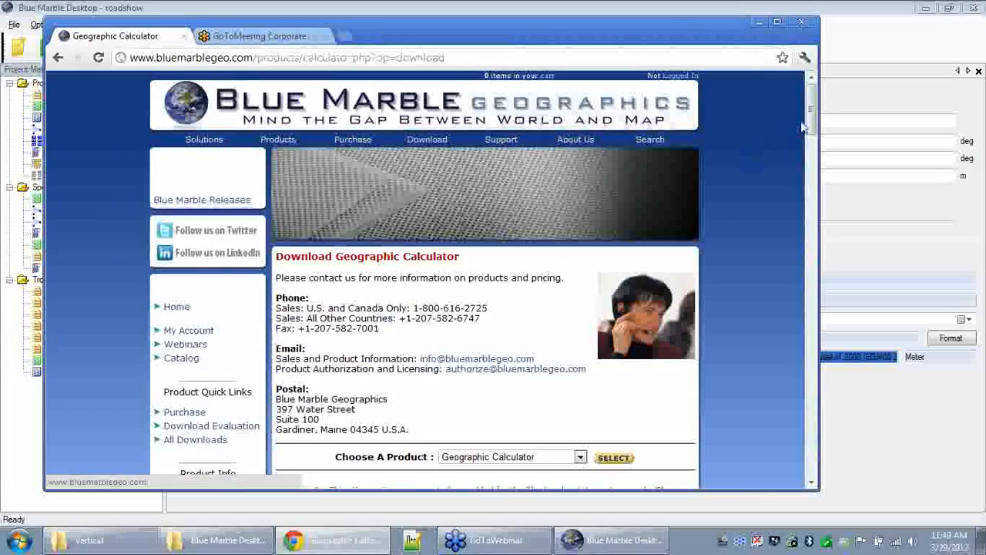
Step: Look through the downloads for the EGM 08 (Based on a 1' Grid) Vertical Shift files, then close the browser
drag(813, 116, 810, 163)
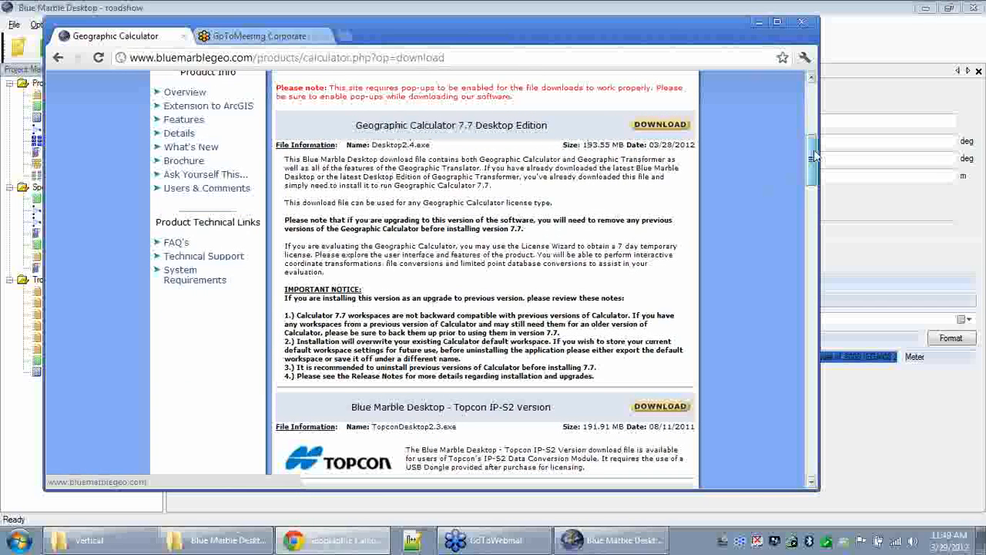
drag(815, 158, 810, 217)
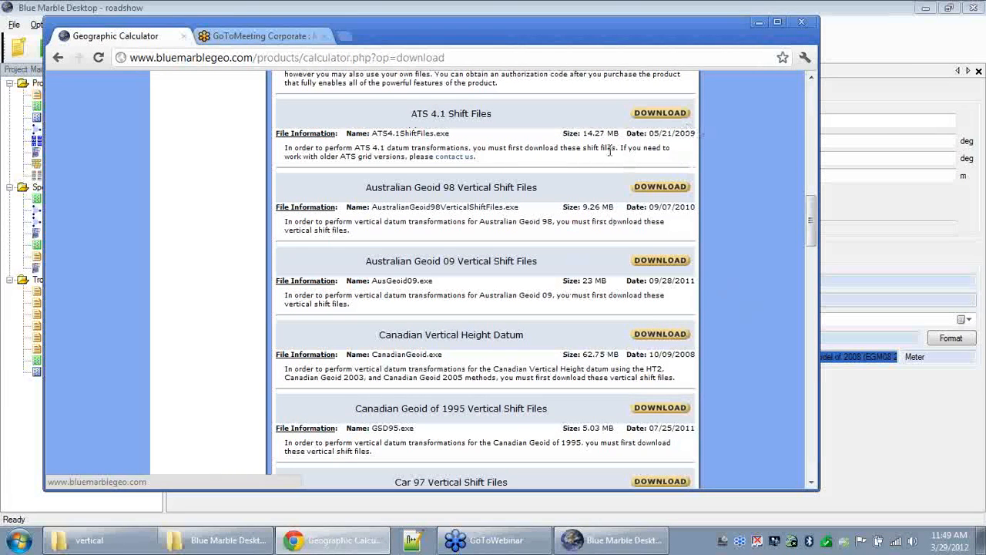
drag(814, 203, 811, 251)
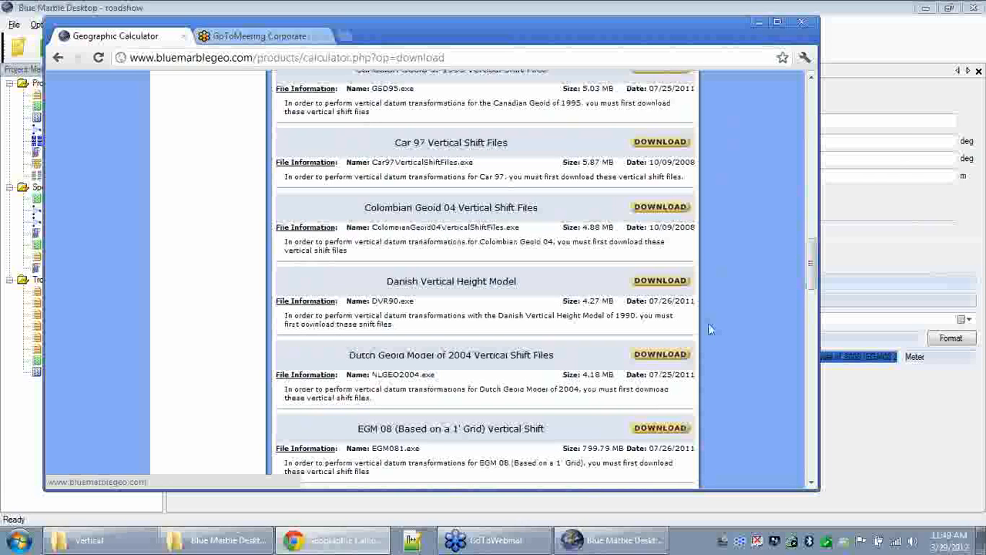
click(805, 25)
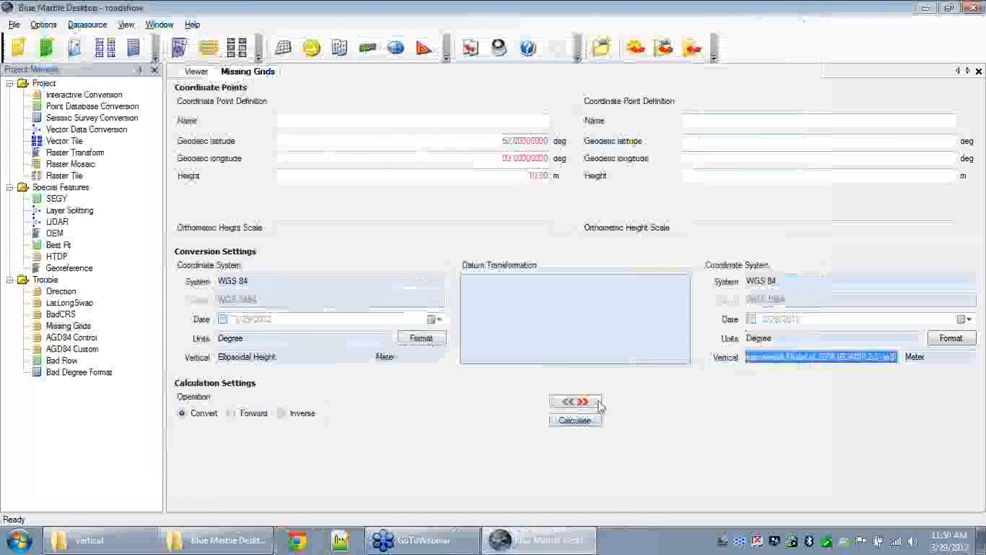
Step: Recheck the vertical grid folder and the World vertical references for the output system, leaving the selection as it is
click(85, 540)
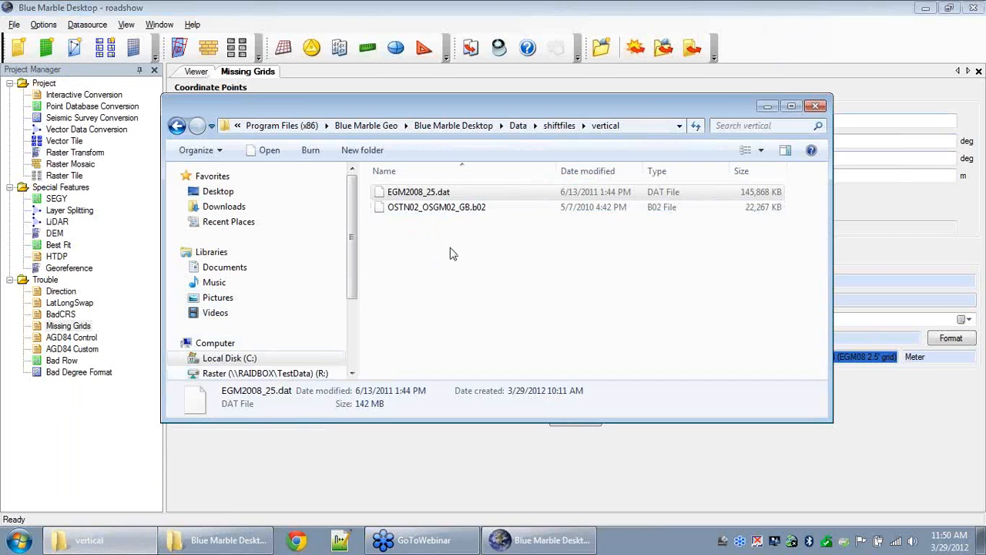
click(816, 106)
click(785, 358)
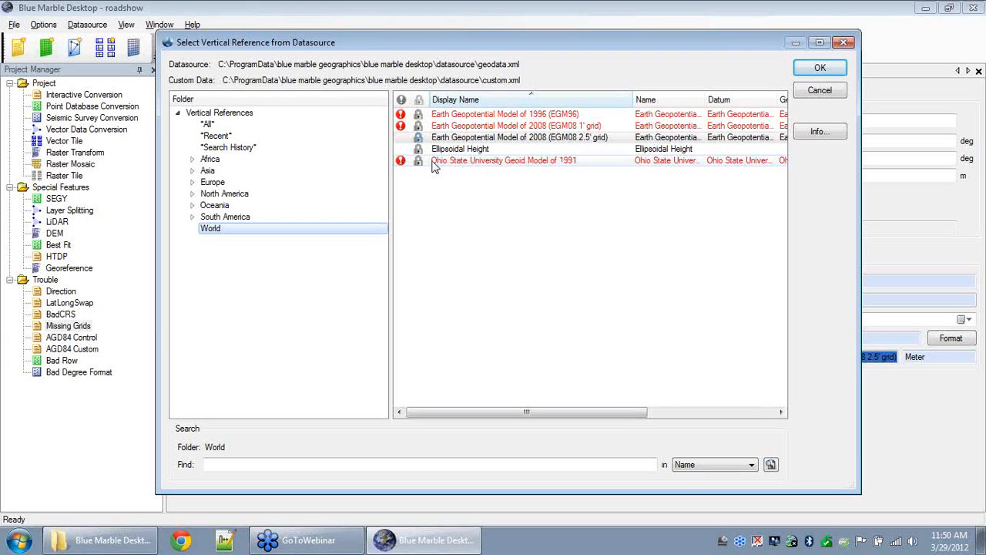
click(842, 42)
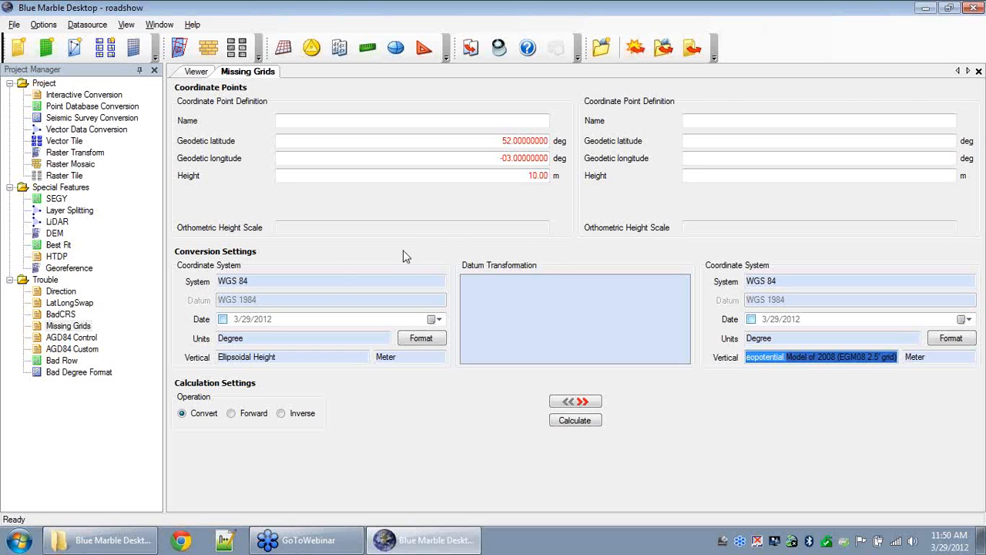
Step: Create a new point database conversion job and choose 500K.csv from the Desktop's Geographic Calculator folder as its input data
click(68, 425)
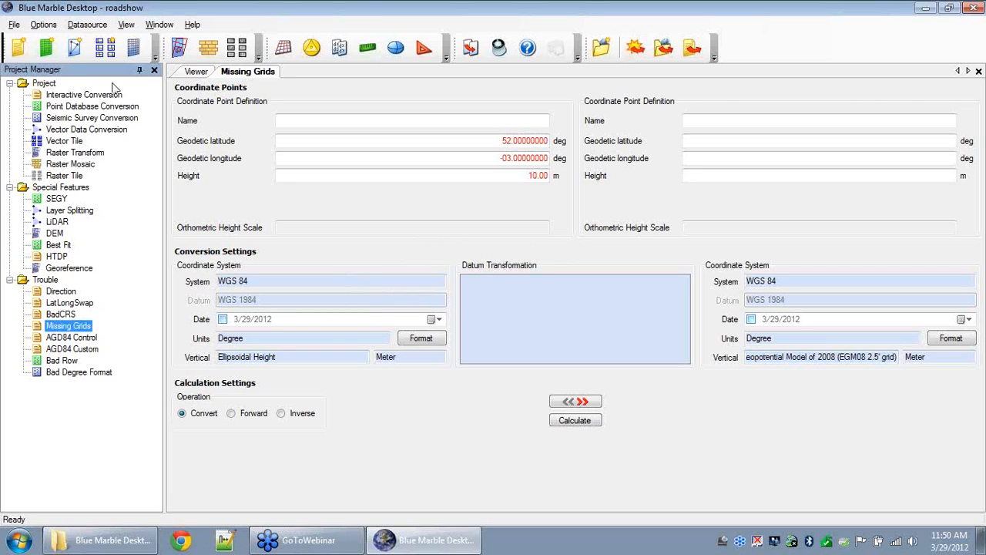
click(46, 47)
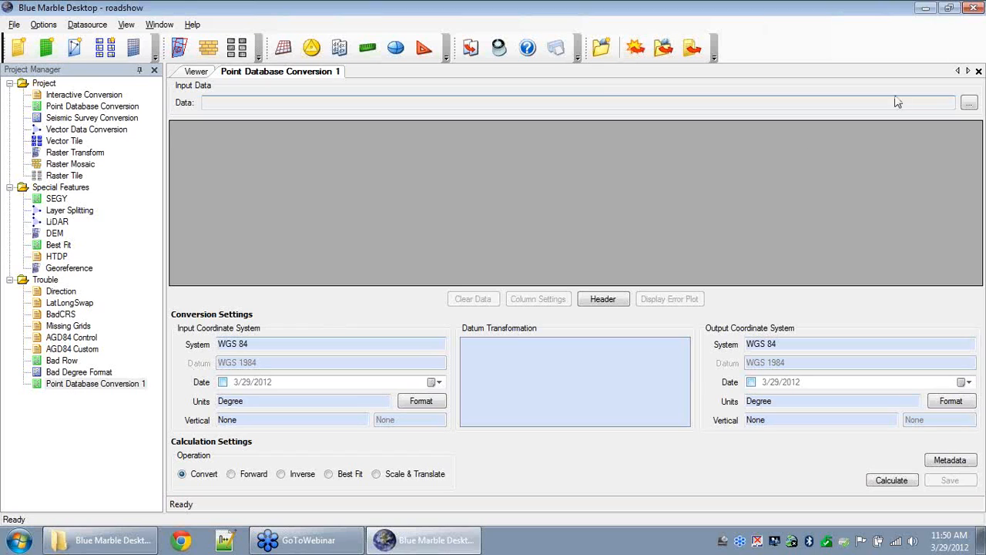
click(968, 103)
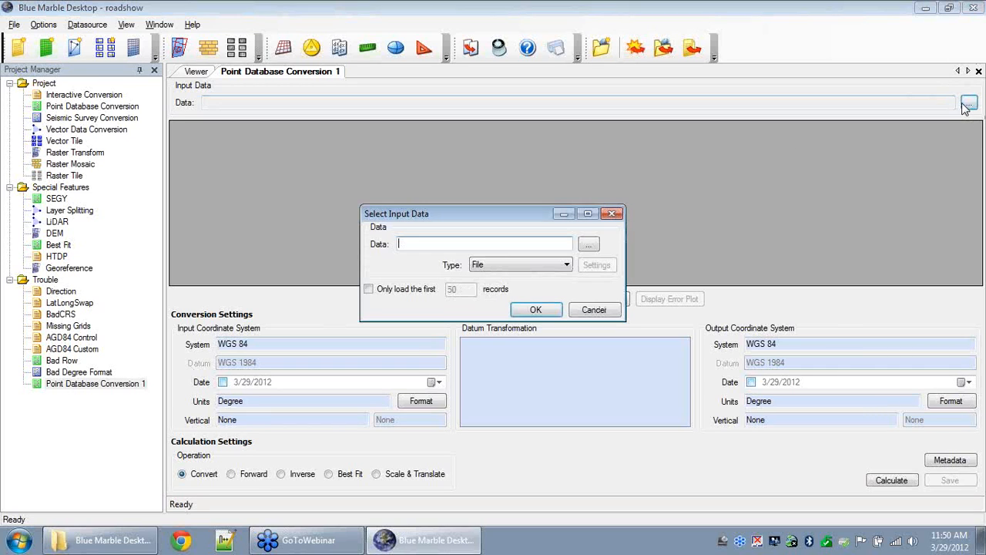
click(600, 247)
drag(428, 175, 303, 104)
click(287, 183)
double_click(436, 245)
click(428, 215)
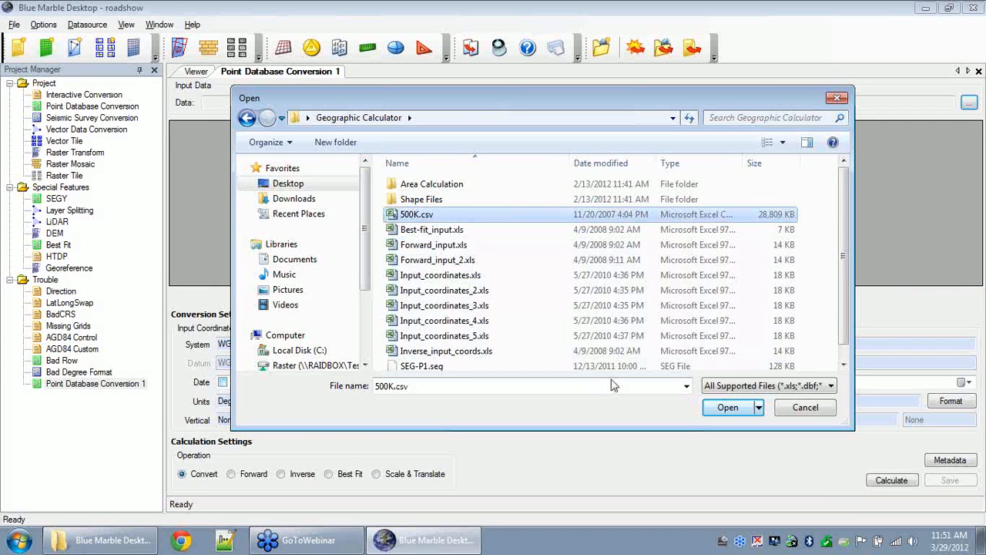
click(738, 407)
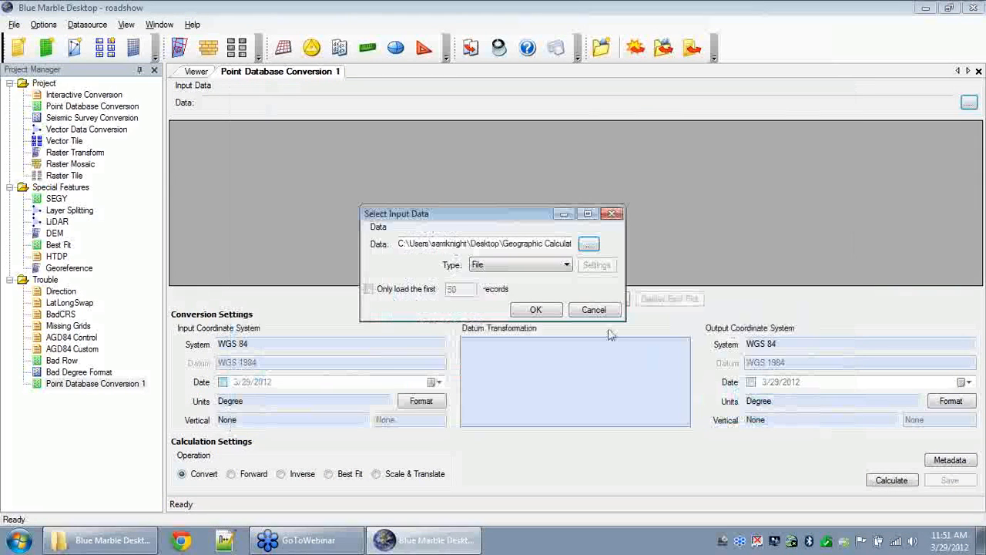
Step: Load the input file with only the first 50 records previewed and look through the loaded rows to the end
click(535, 310)
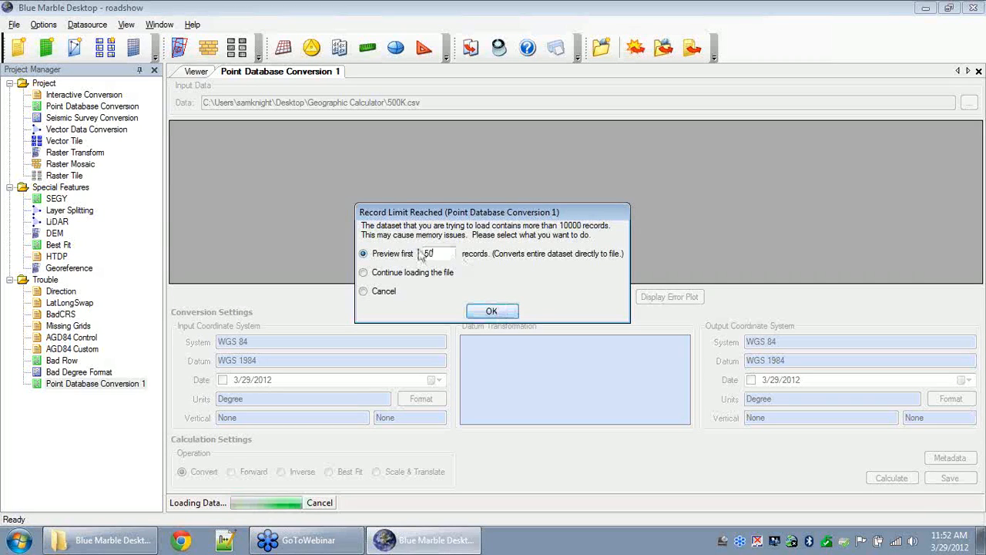
click(492, 312)
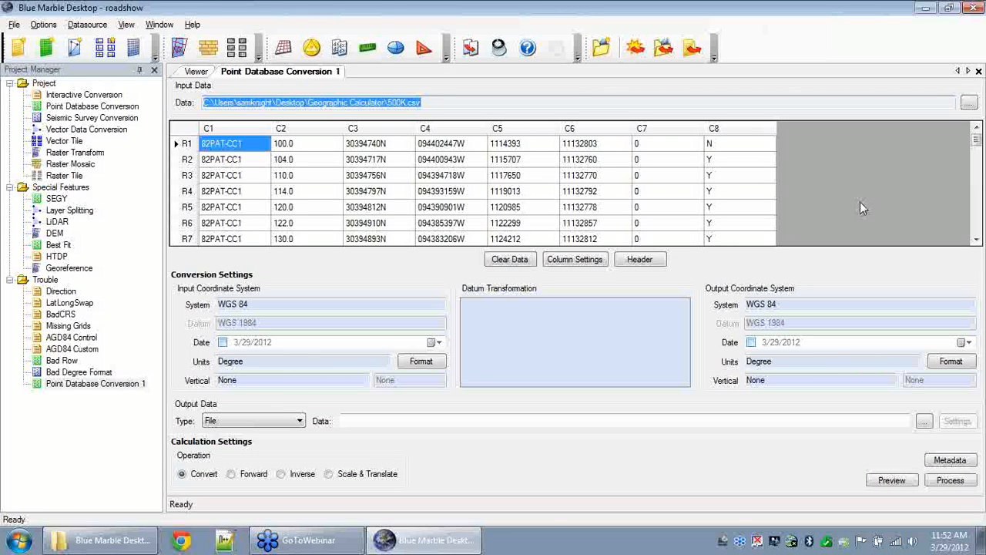
click(977, 239)
drag(977, 240, 977, 240)
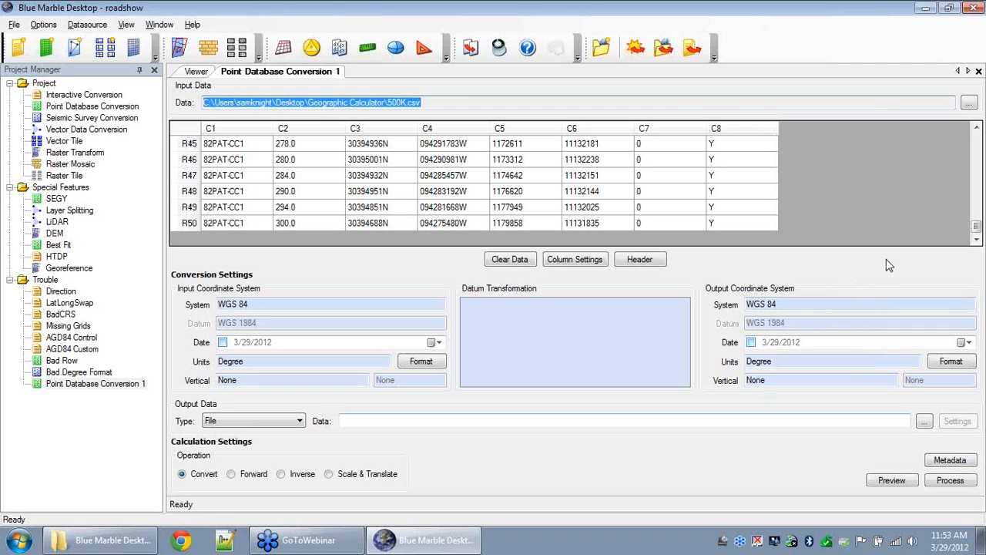
click(975, 57)
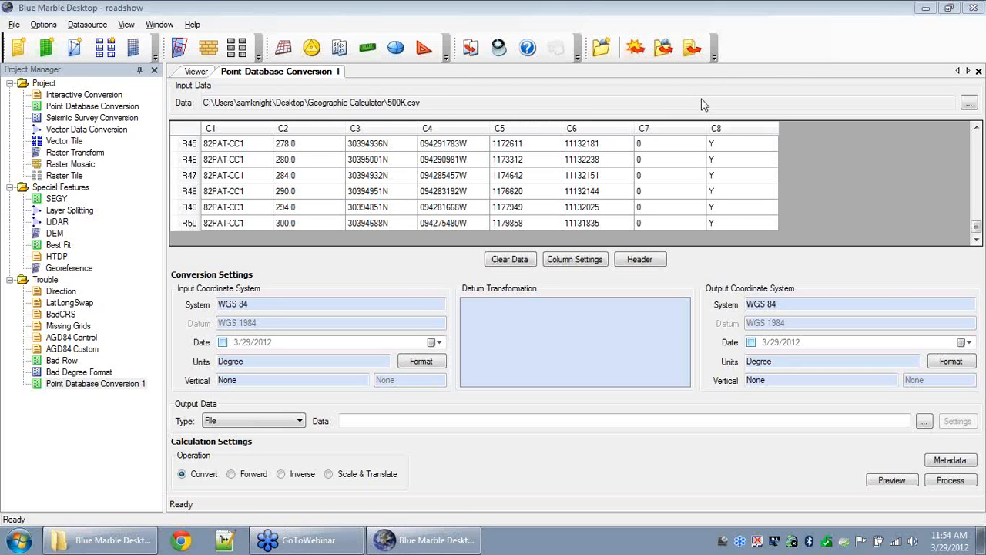
click(563, 8)
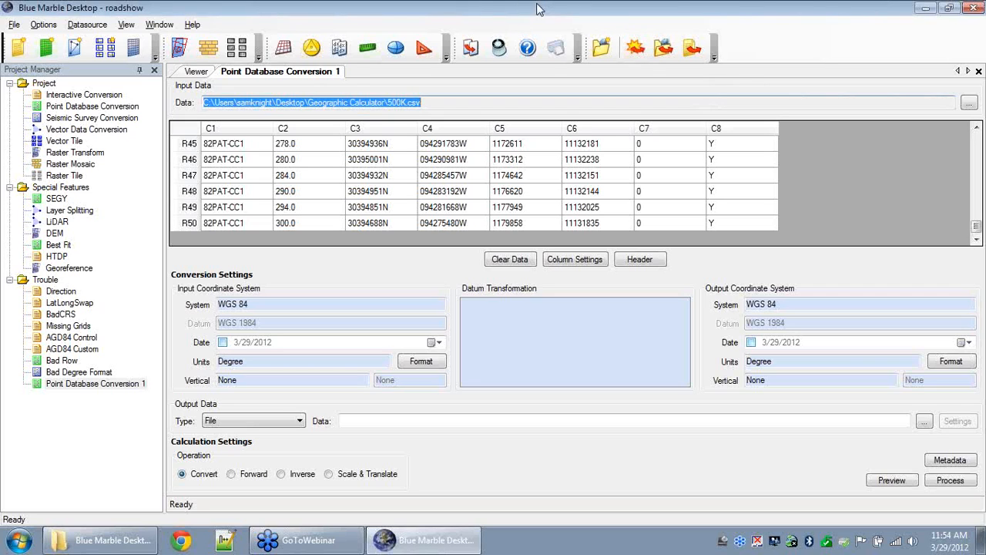
Step: Open the AGD84 Custom conversion job and look over the workspace export option without running it
click(57, 349)
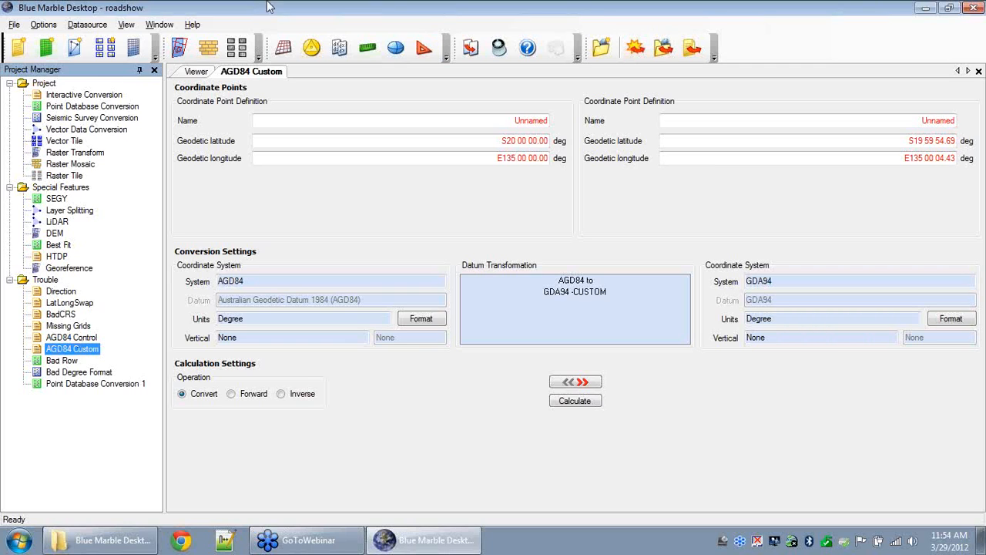
click(14, 24)
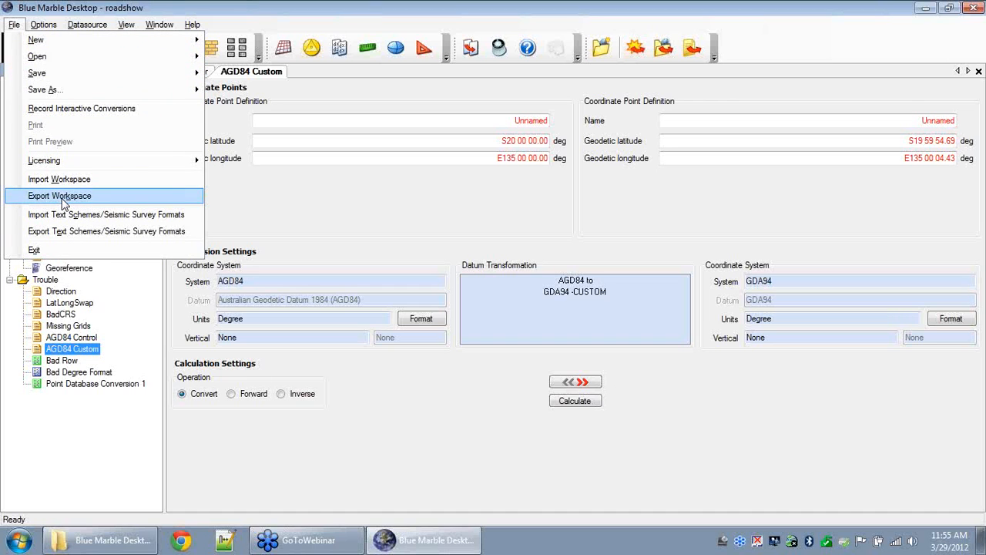
click(157, 8)
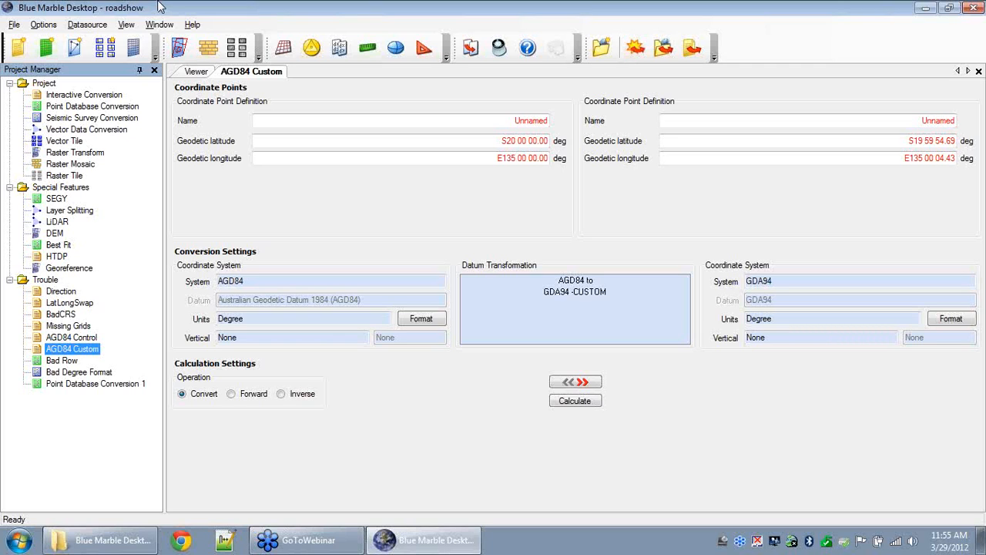
Step: Start an XML export of datasource objects and add the AGD84 to GDA94 -CUSTOM datum transformation to the objects to export
click(80, 25)
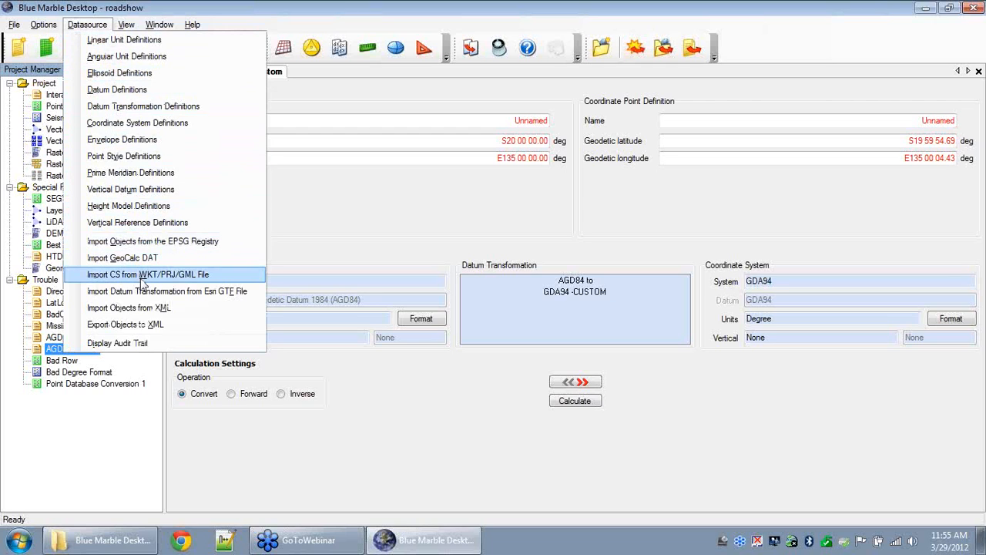
click(168, 328)
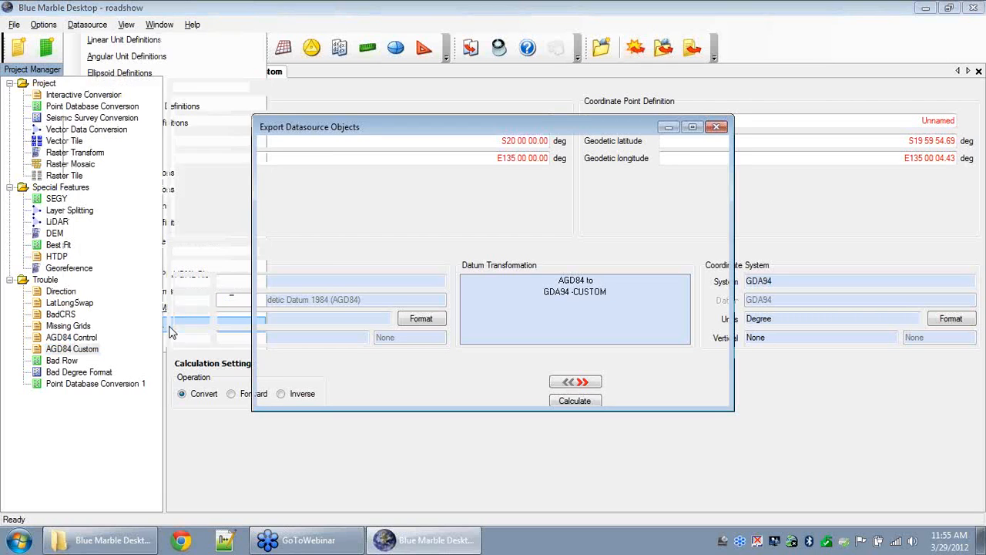
click(746, 109)
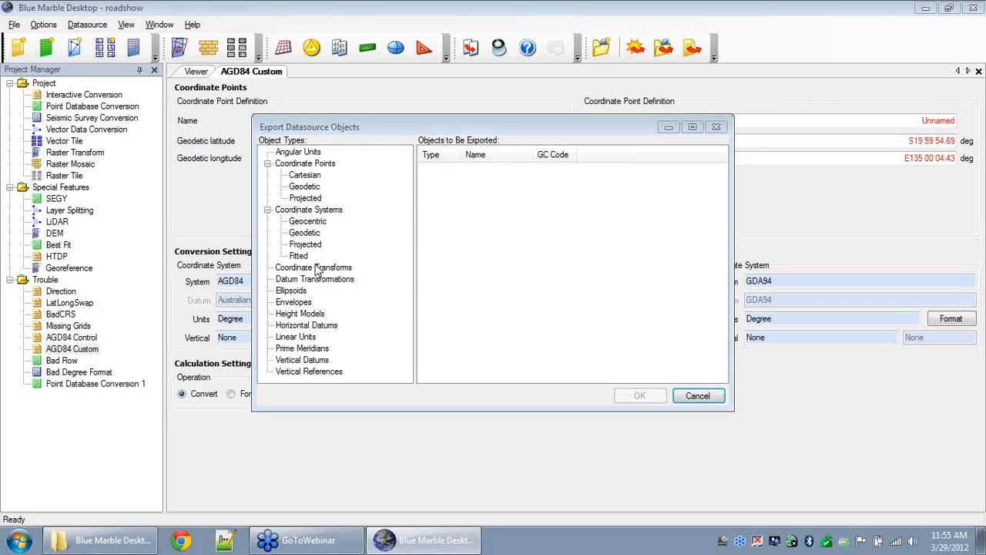
click(296, 280)
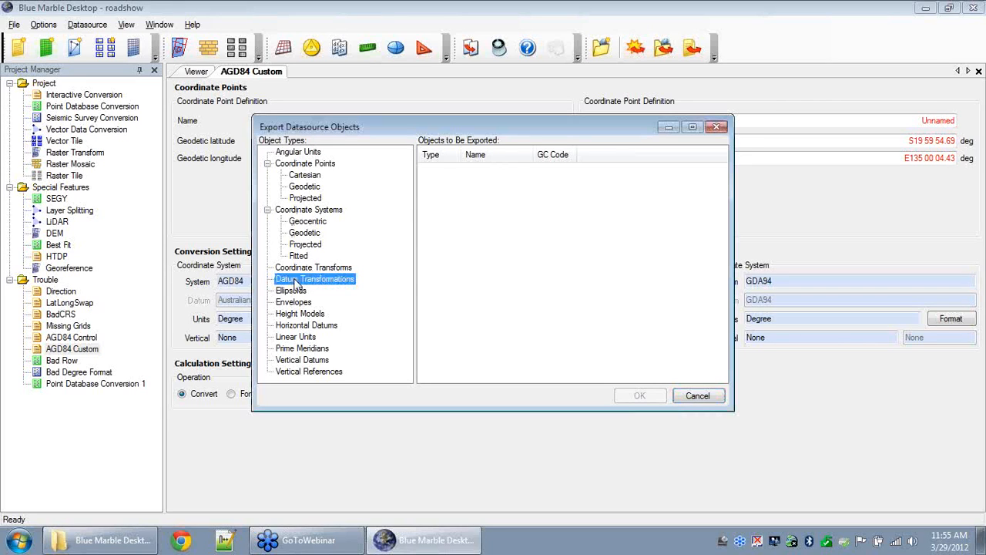
double_click(297, 282)
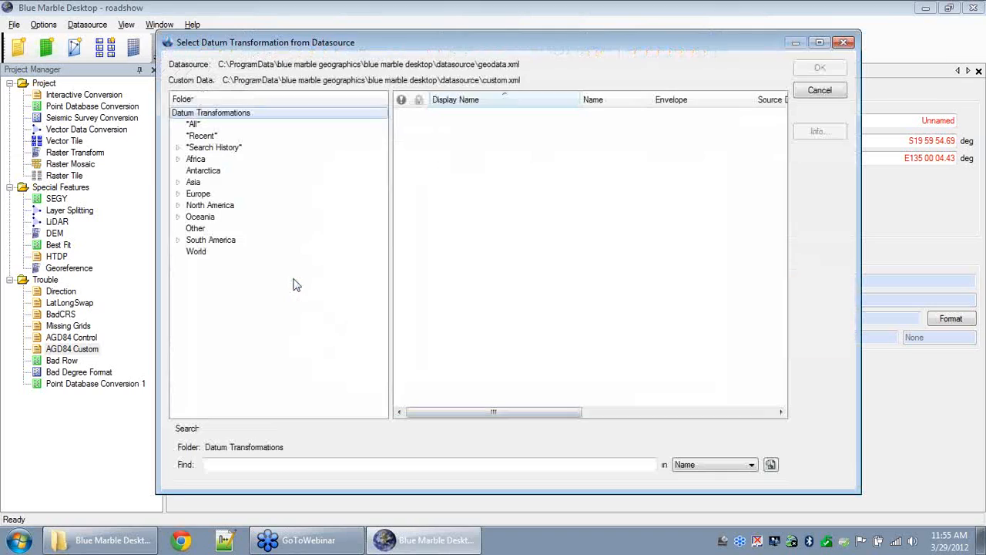
click(193, 125)
scroll(508, 230, down, 8)
double_click(483, 219)
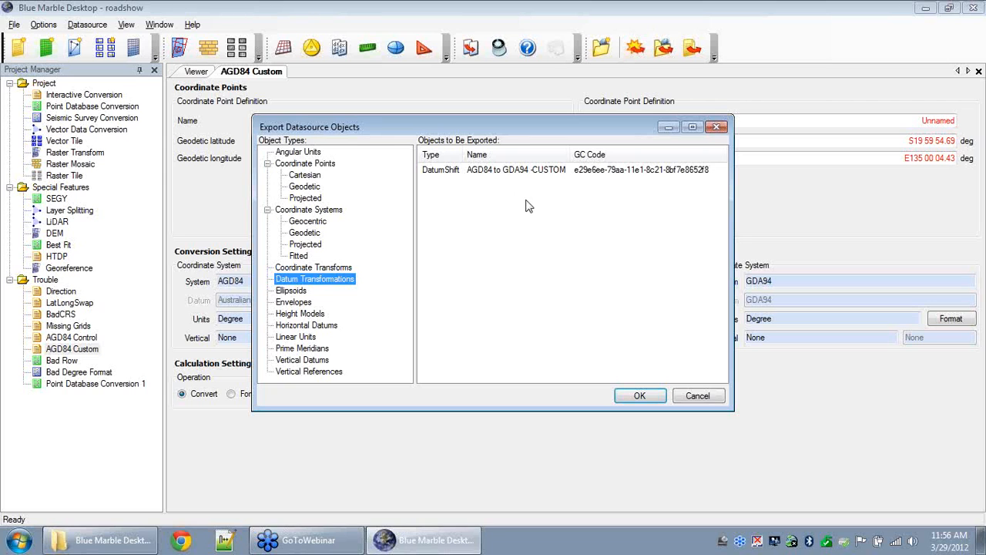
Step: Export the chosen object to the Geographic Calculator folder as an .xsp file named with the owner's first name and "systems"
click(639, 395)
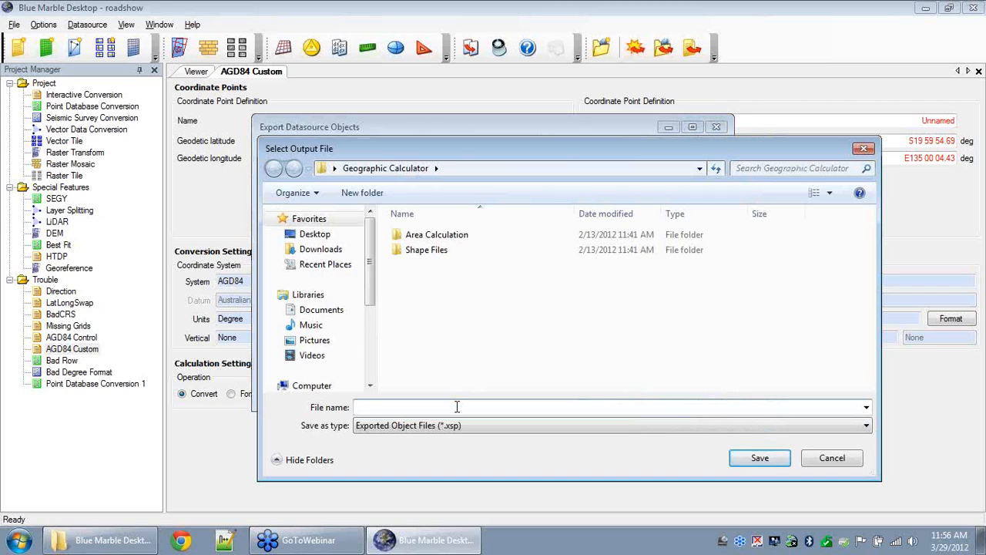
text(sam's systems)
click(758, 459)
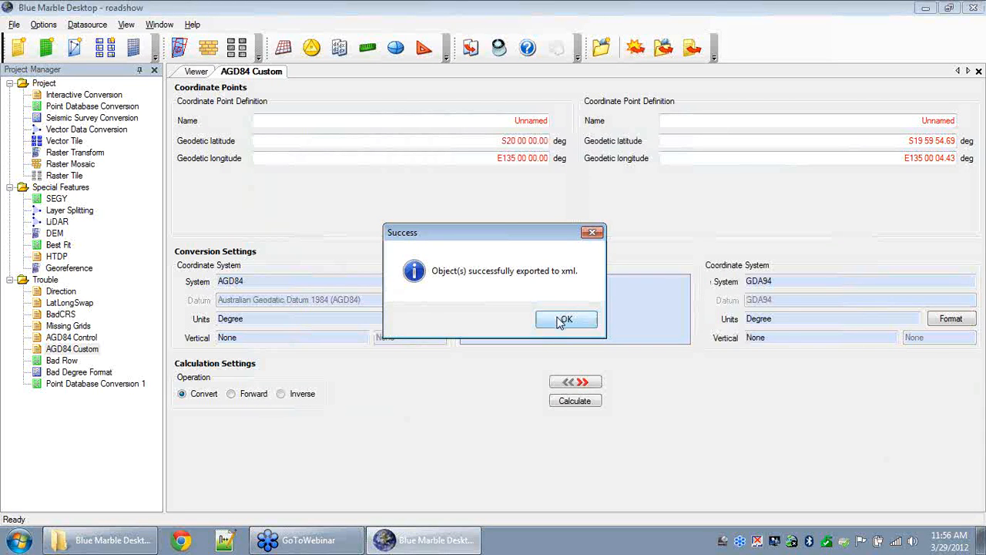
click(562, 319)
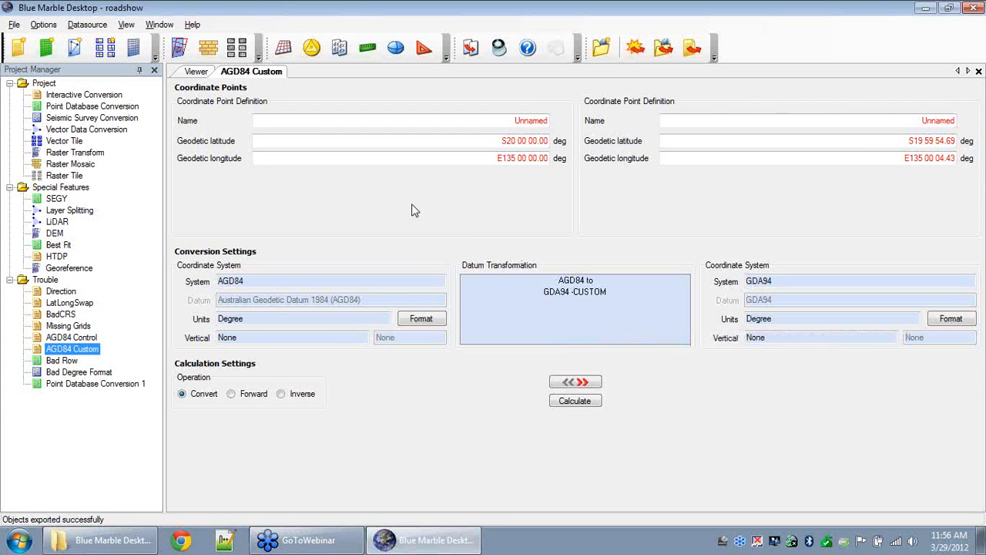
Step: Look at the XML object import option, and check all datum transformation definitions for the custom AGD84 to GDA94 entry
click(91, 26)
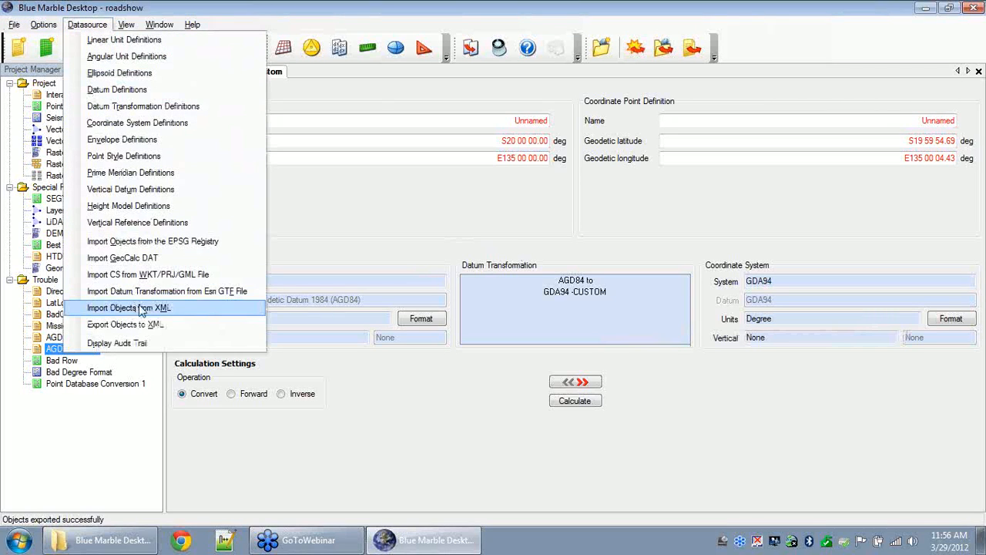
click(347, 6)
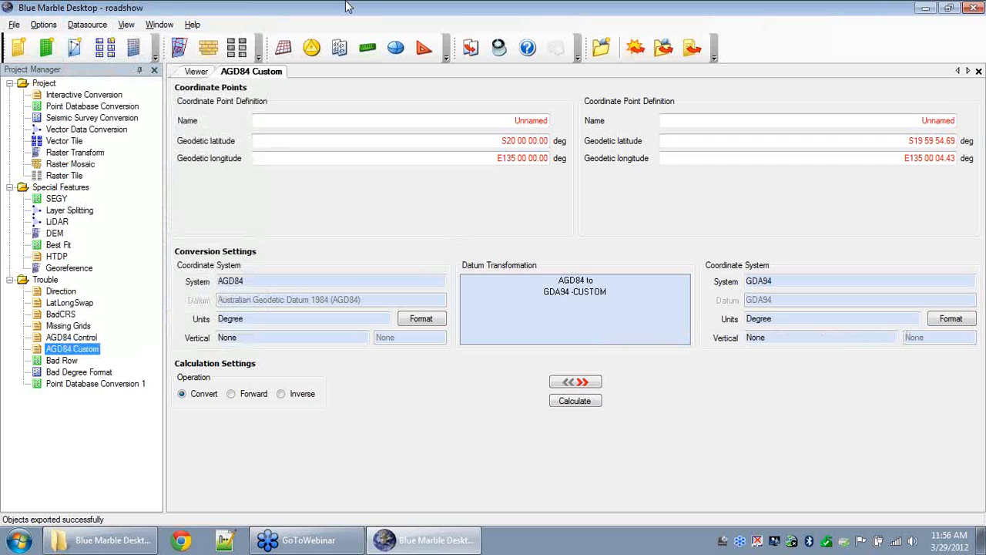
click(98, 24)
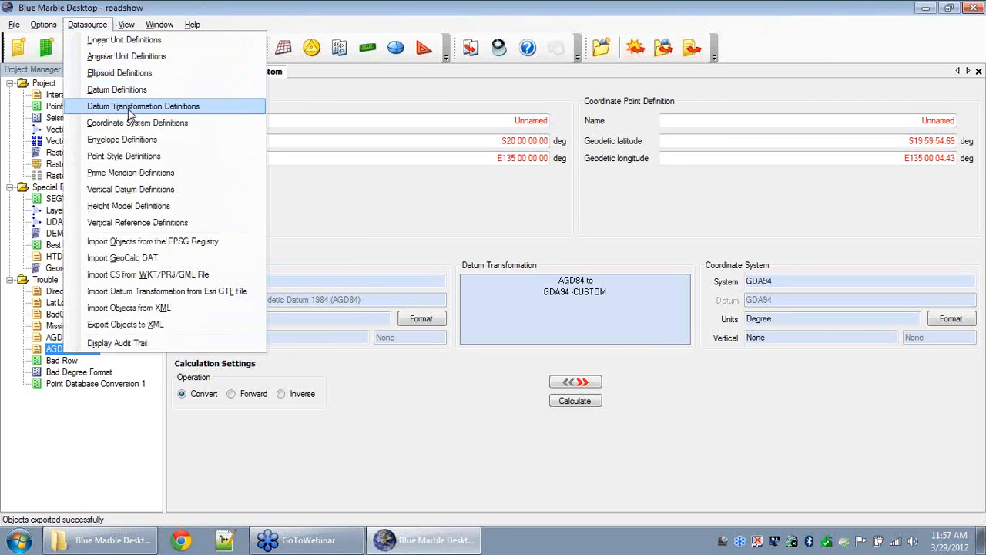
click(130, 110)
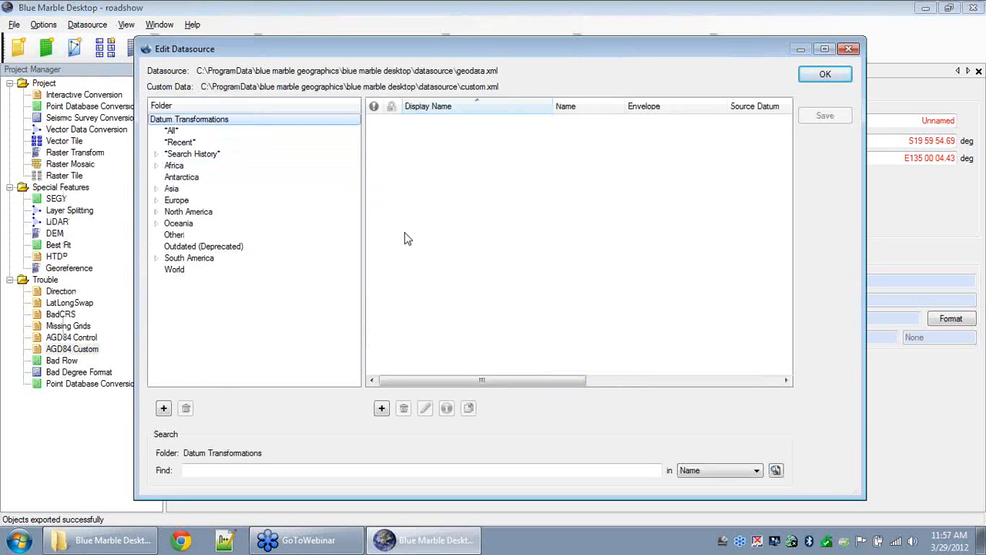
click(171, 131)
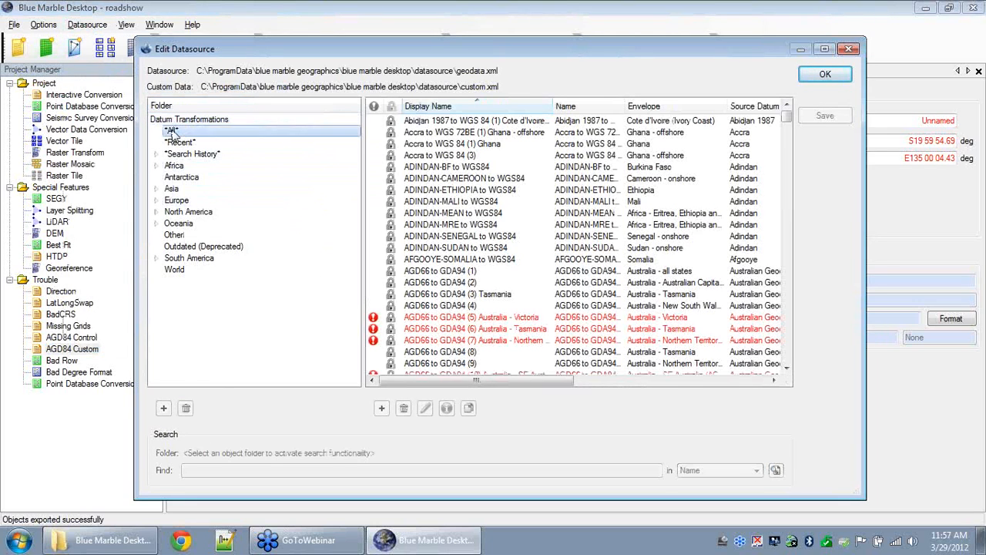
scroll(423, 245, down, 7)
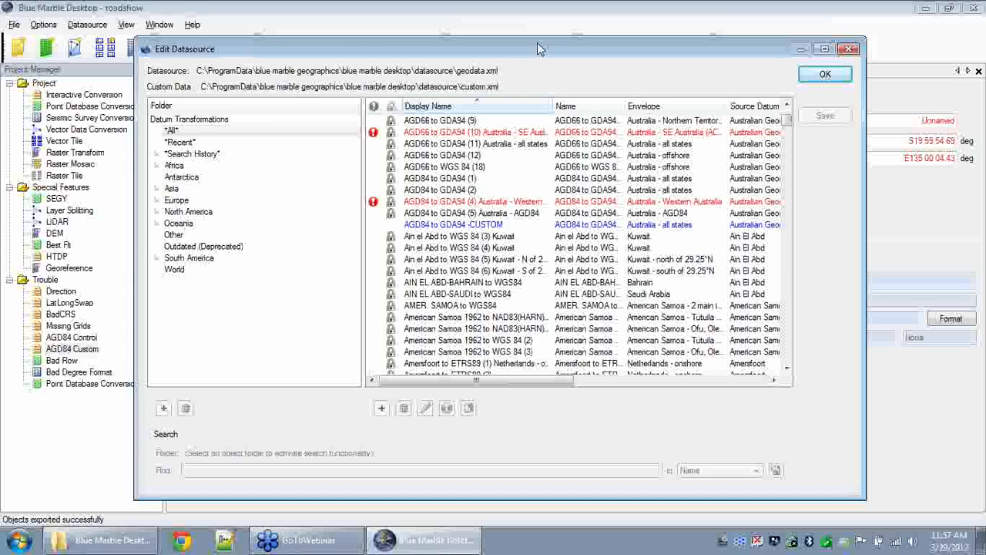
drag(537, 42, 433, 44)
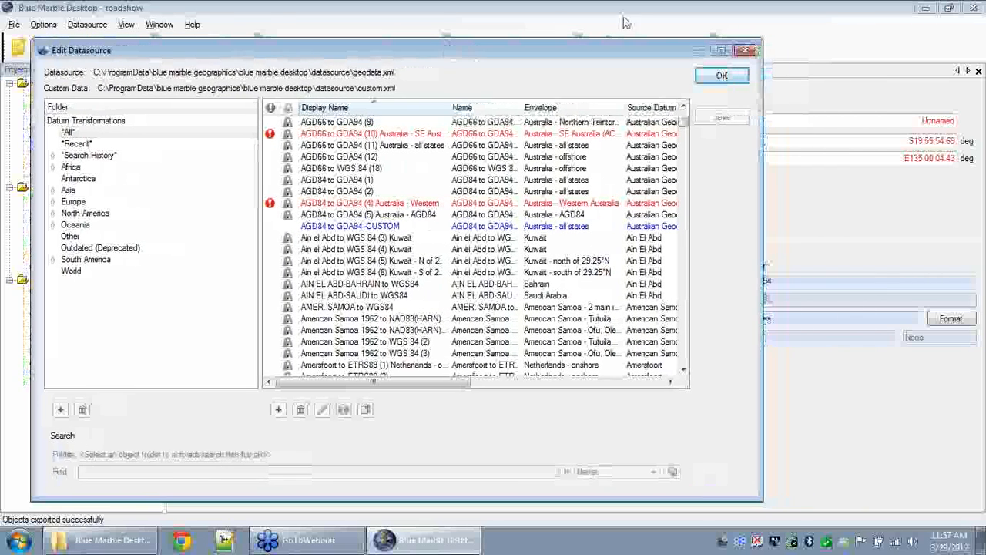
click(745, 50)
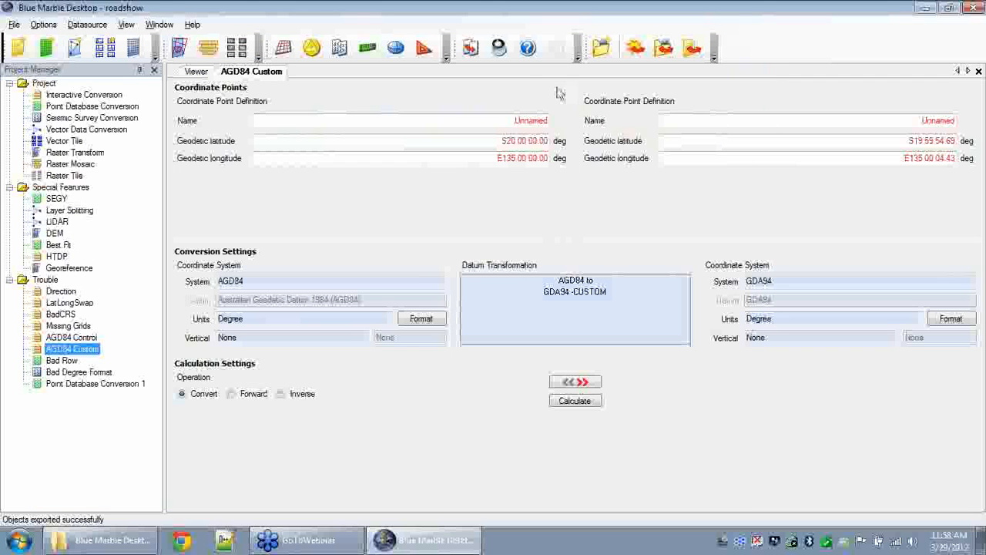